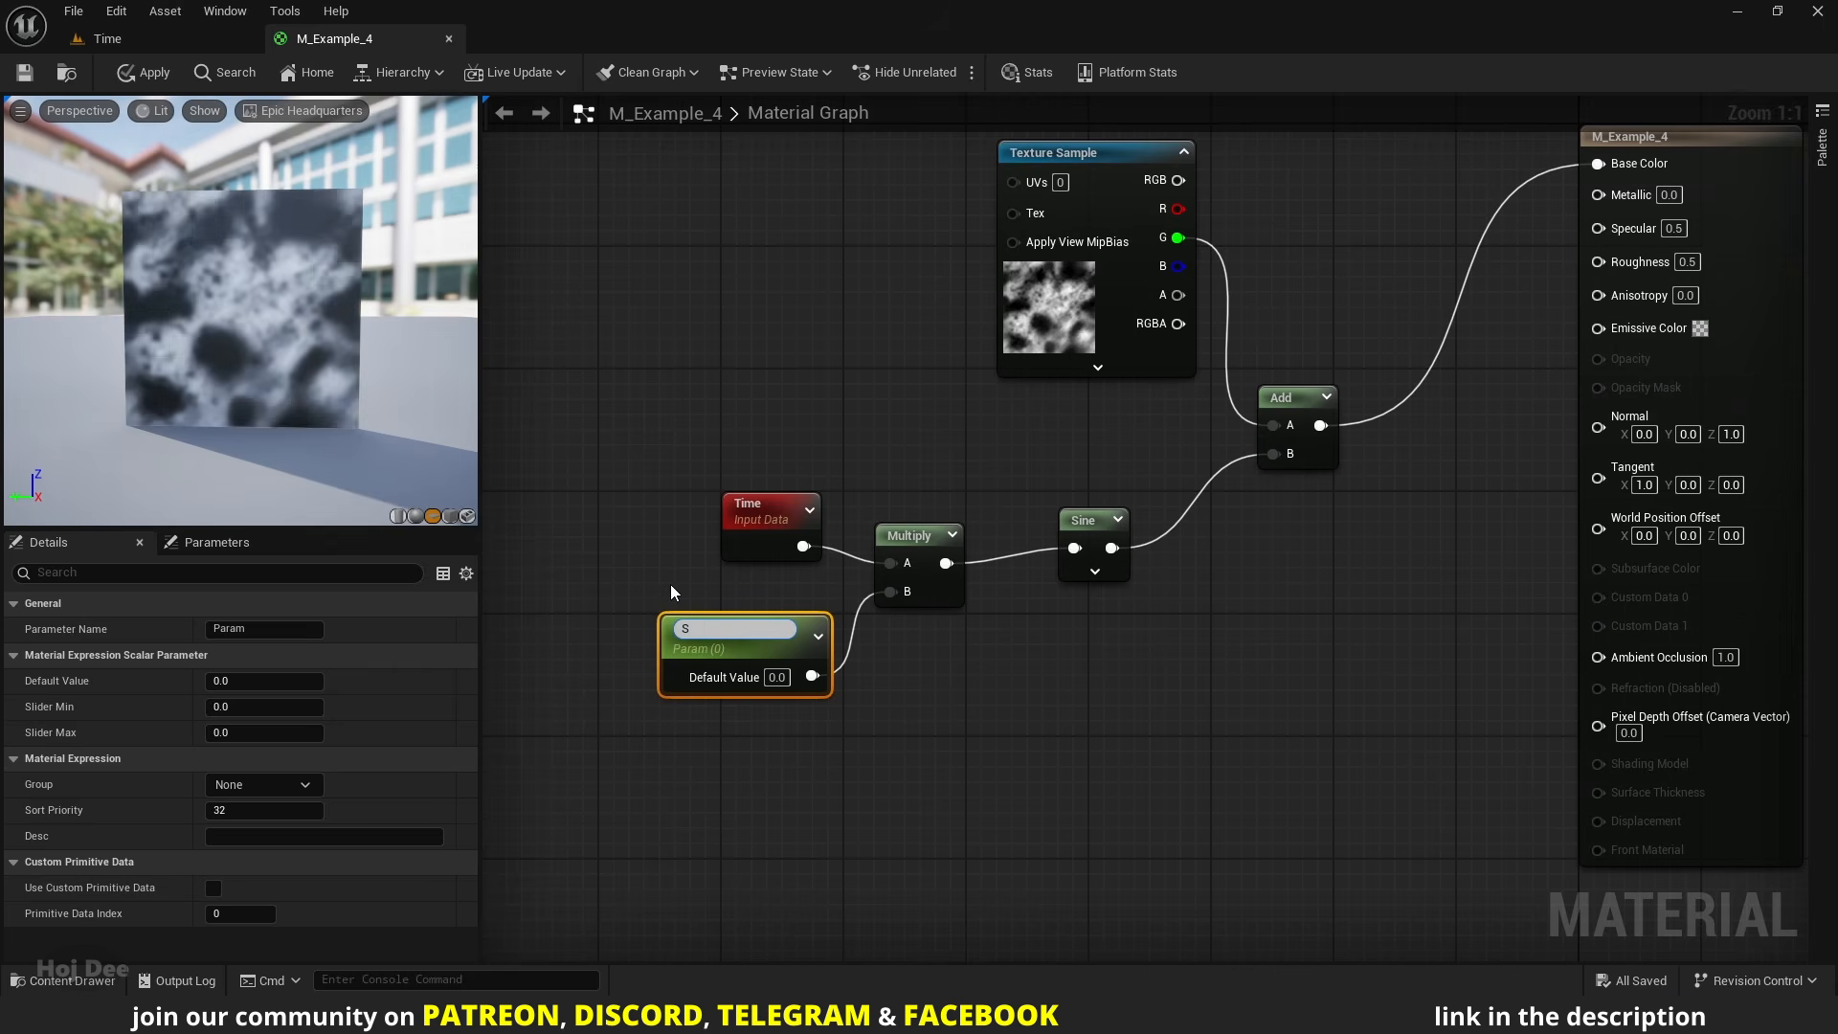
- Name the scalar parameter feeding the Multiply node Speed, set its default value to 1, and save the material
{"action": "type", "text": "d"}
{"action": "key", "text": "Return"}
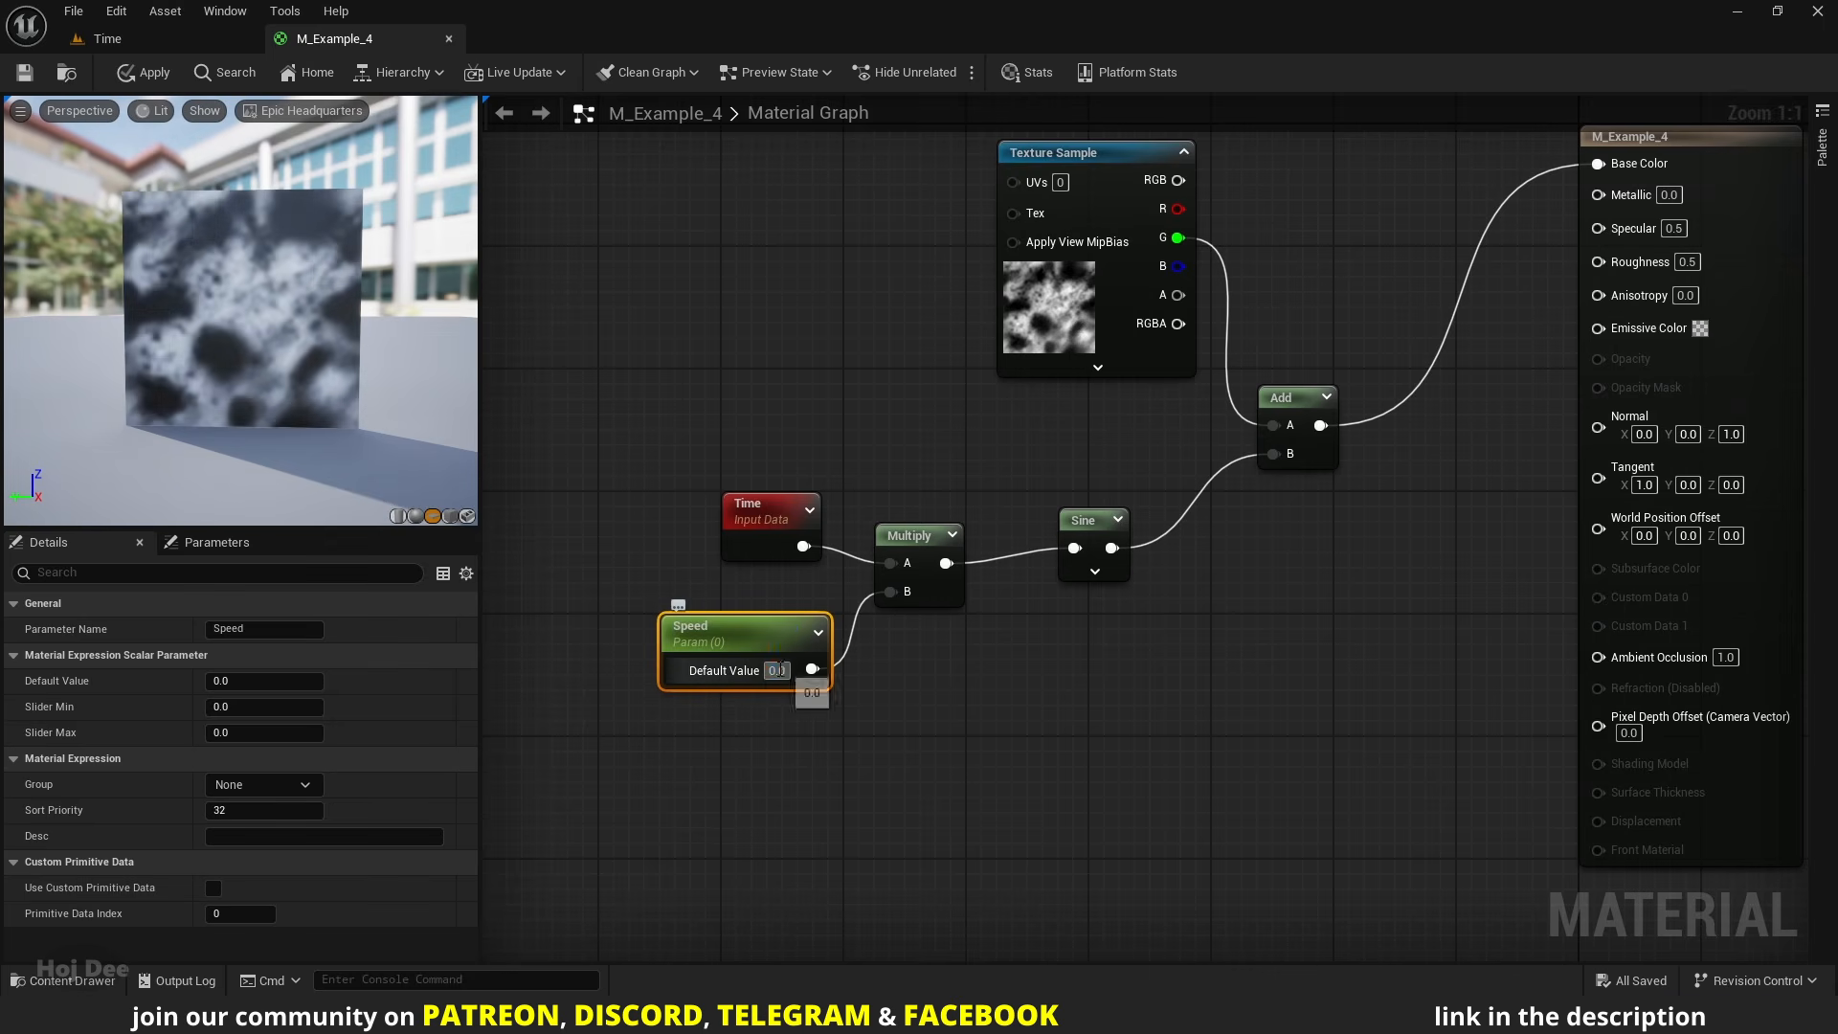
{"action": "left_click", "coordinate": [762, 676]}
{"action": "type", "text": "1"}
{"action": "key", "text": "Return"}
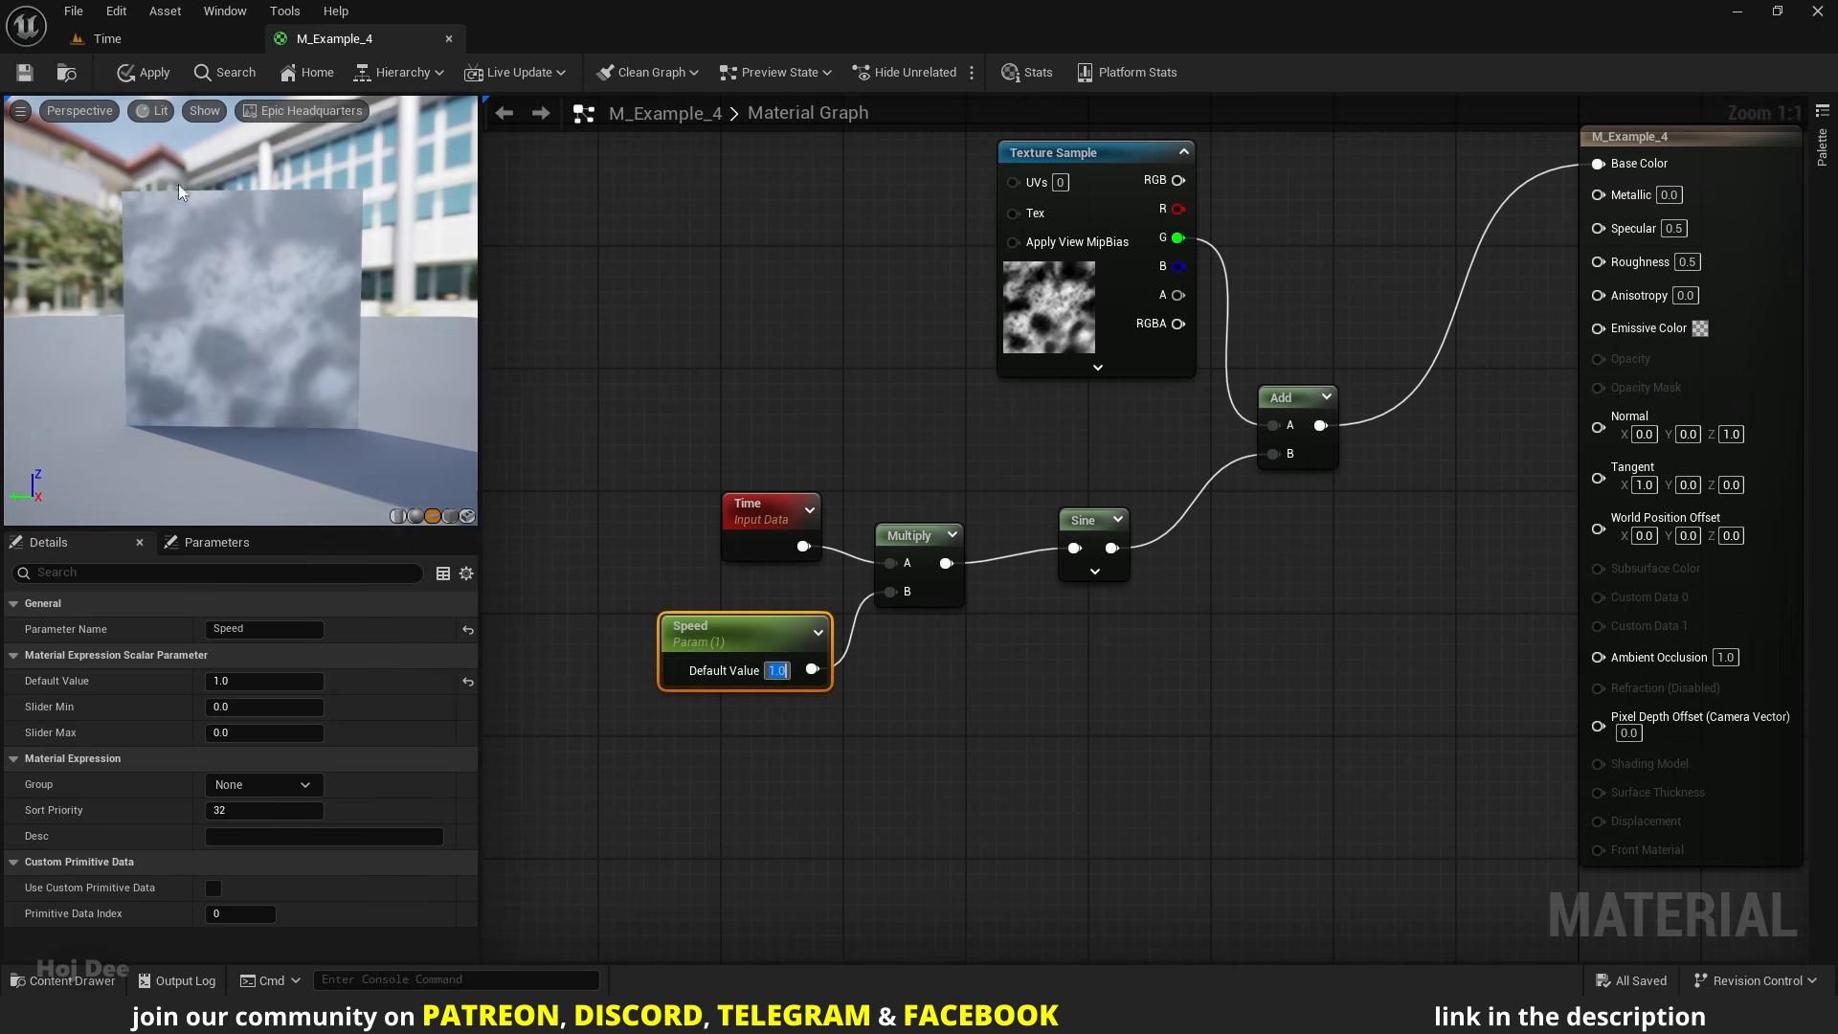
{"action": "left_click", "coordinate": [12, 74]}
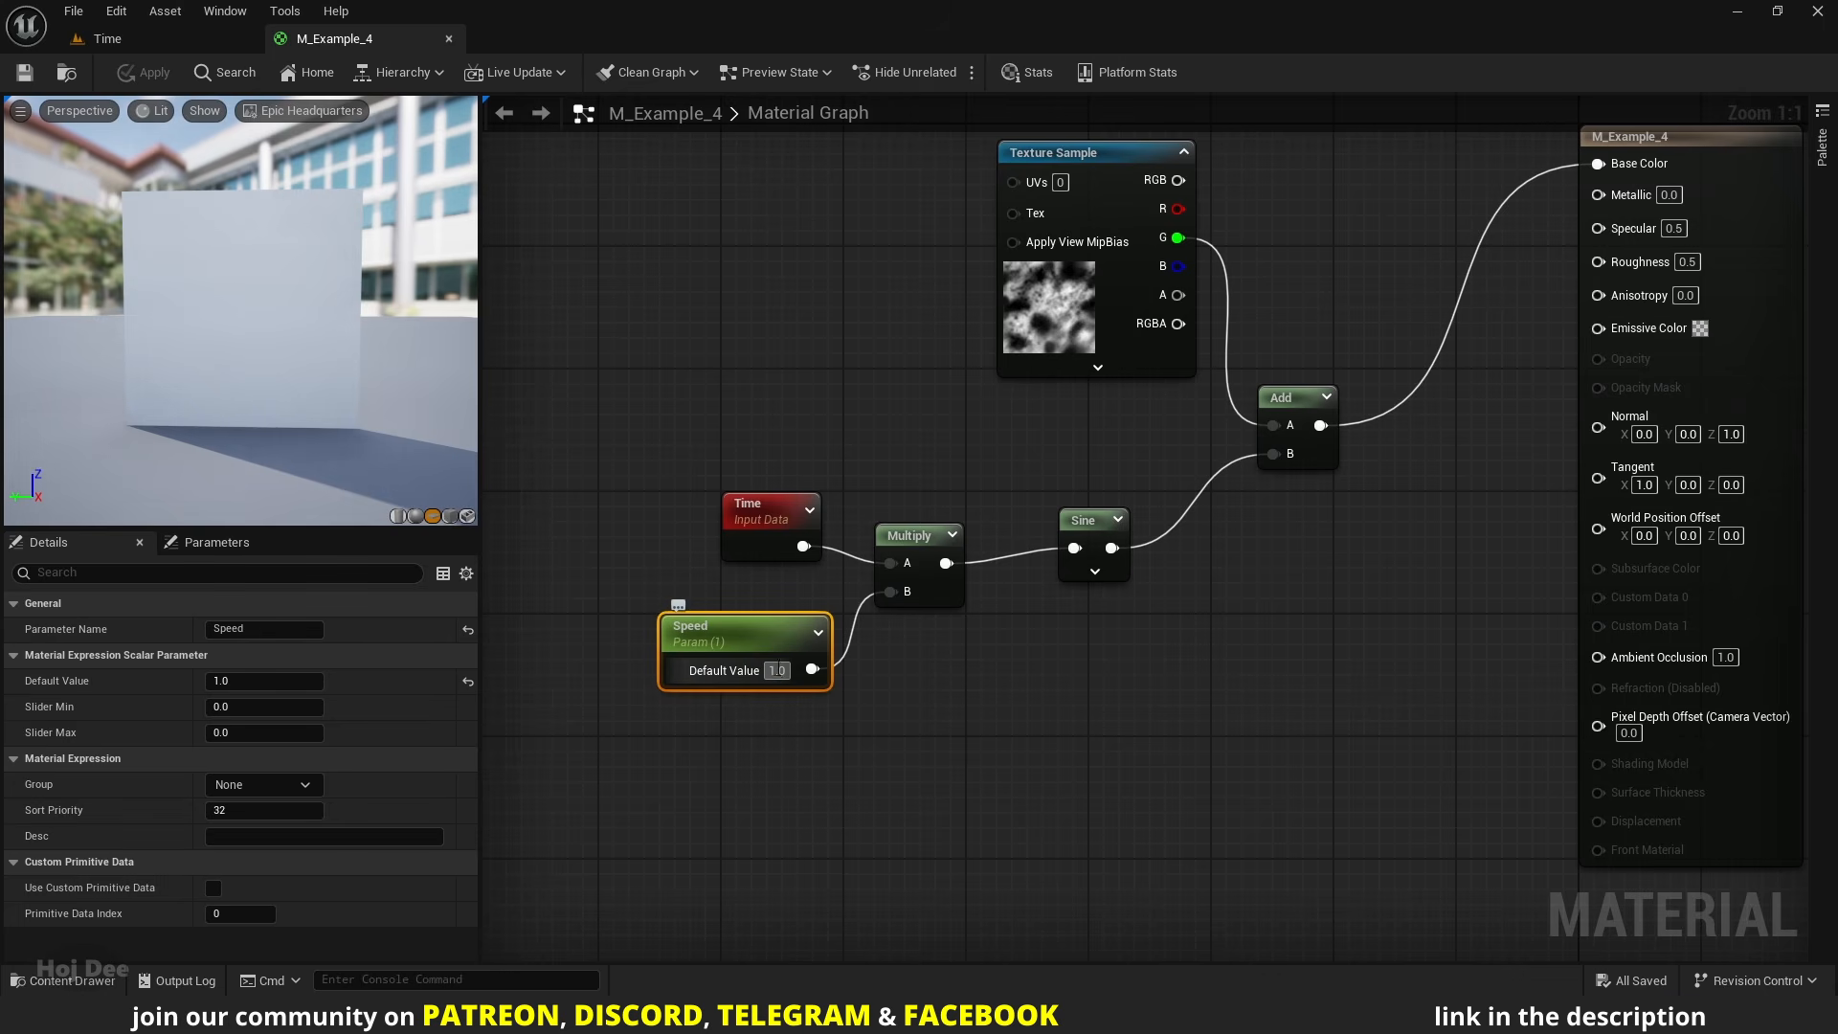
- Try 0.1, 1.0 and 2.0 as the Speed parameter's default value, and finish with 0.3
{"action": "left_click", "coordinate": [778, 670]}
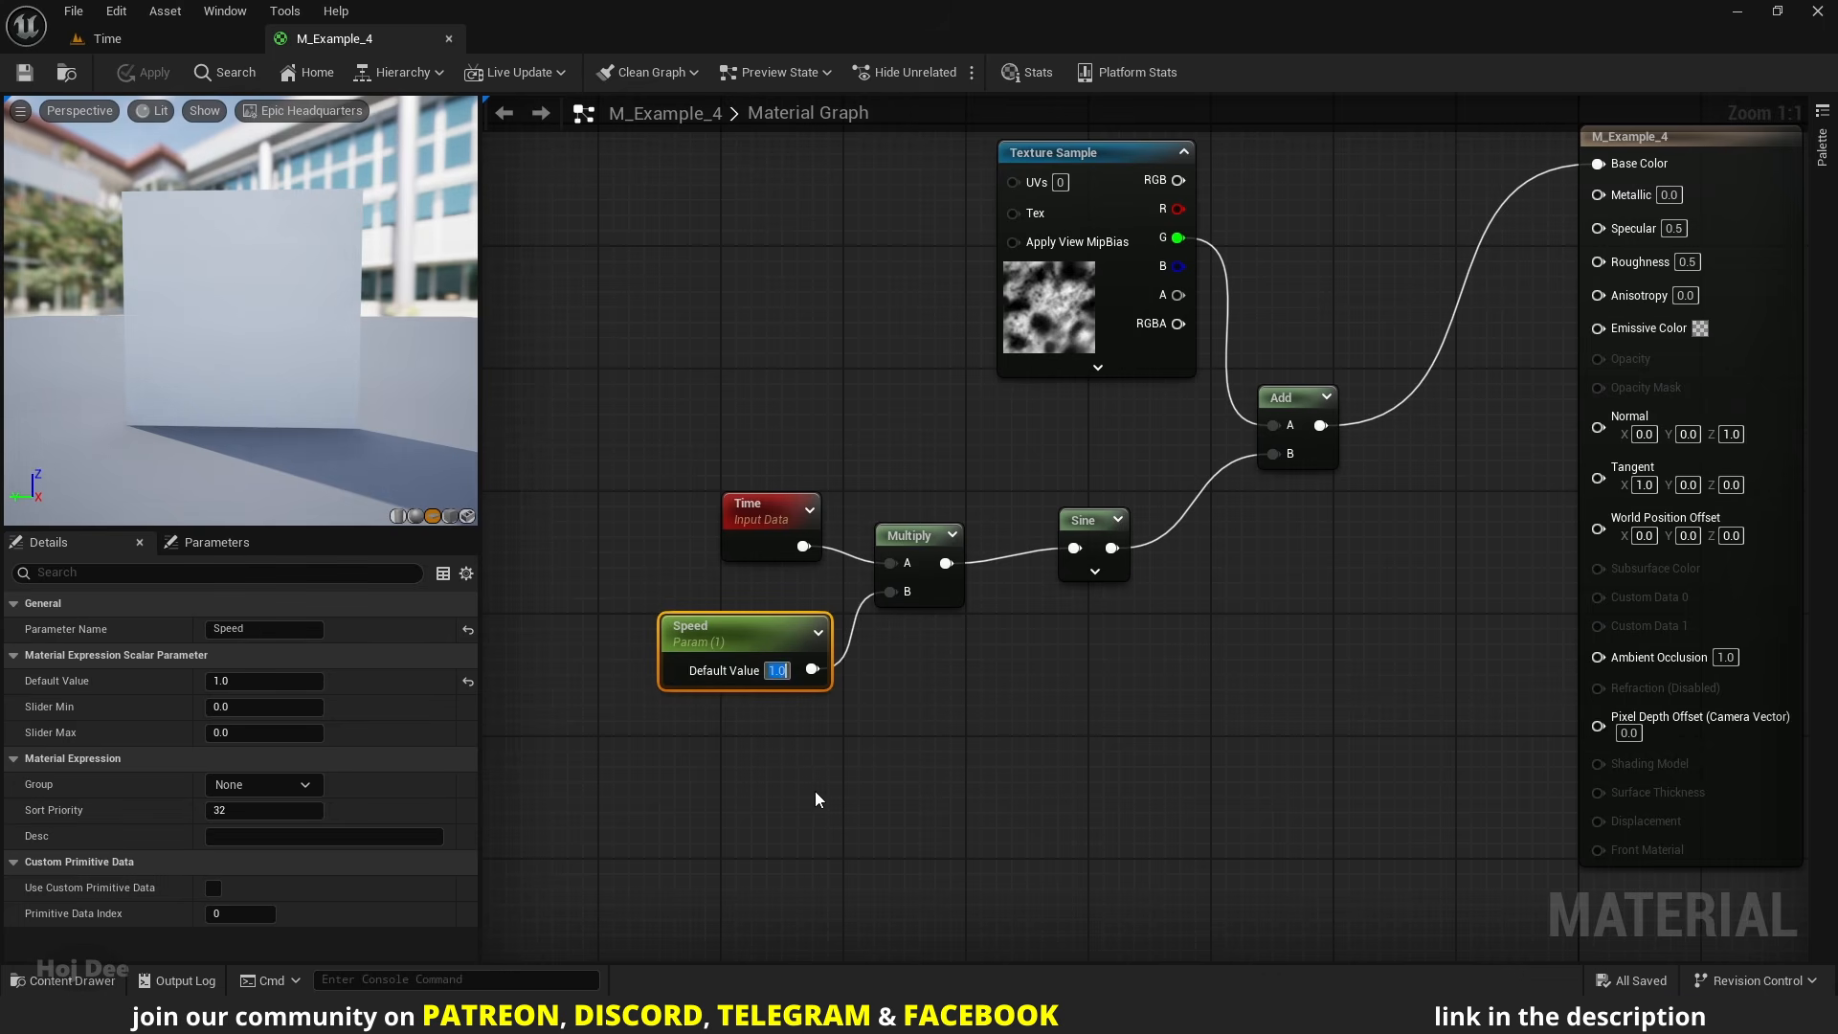
{"action": "type", "text": "0.1"}
{"action": "key", "text": "Return"}
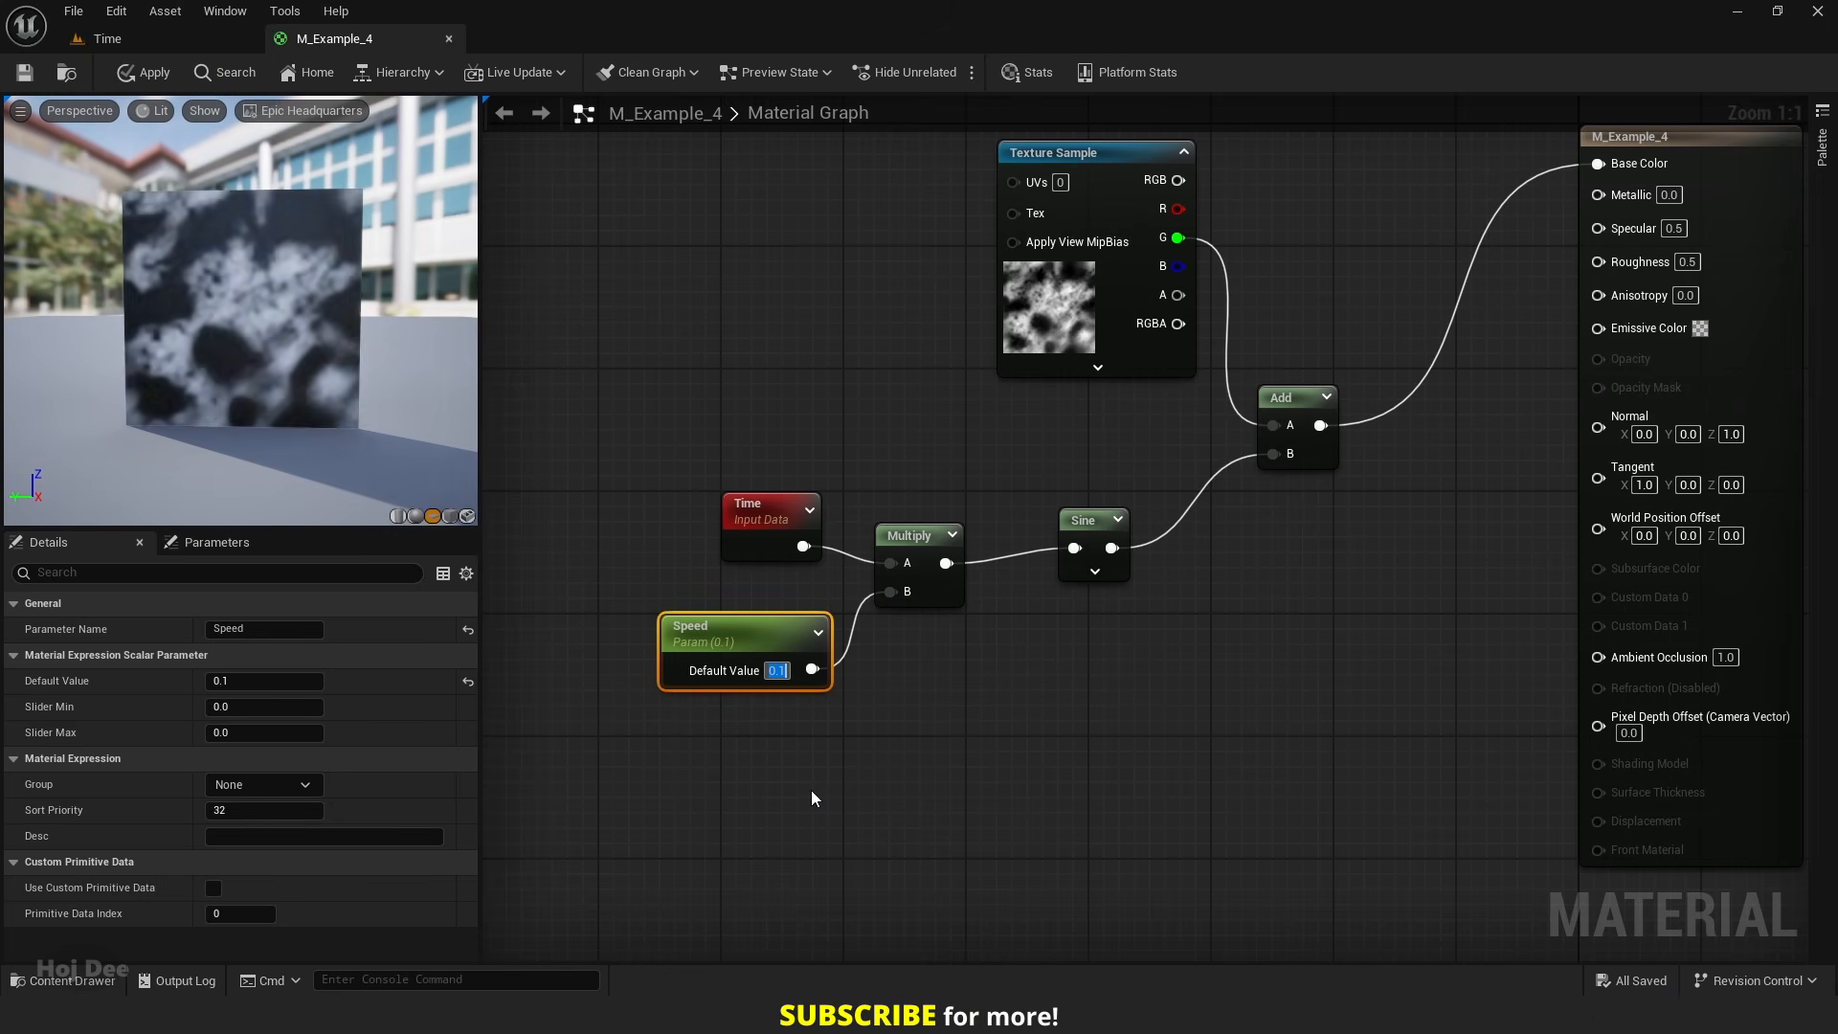
{"action": "type", "text": "1.0"}
{"action": "key", "text": "Return"}
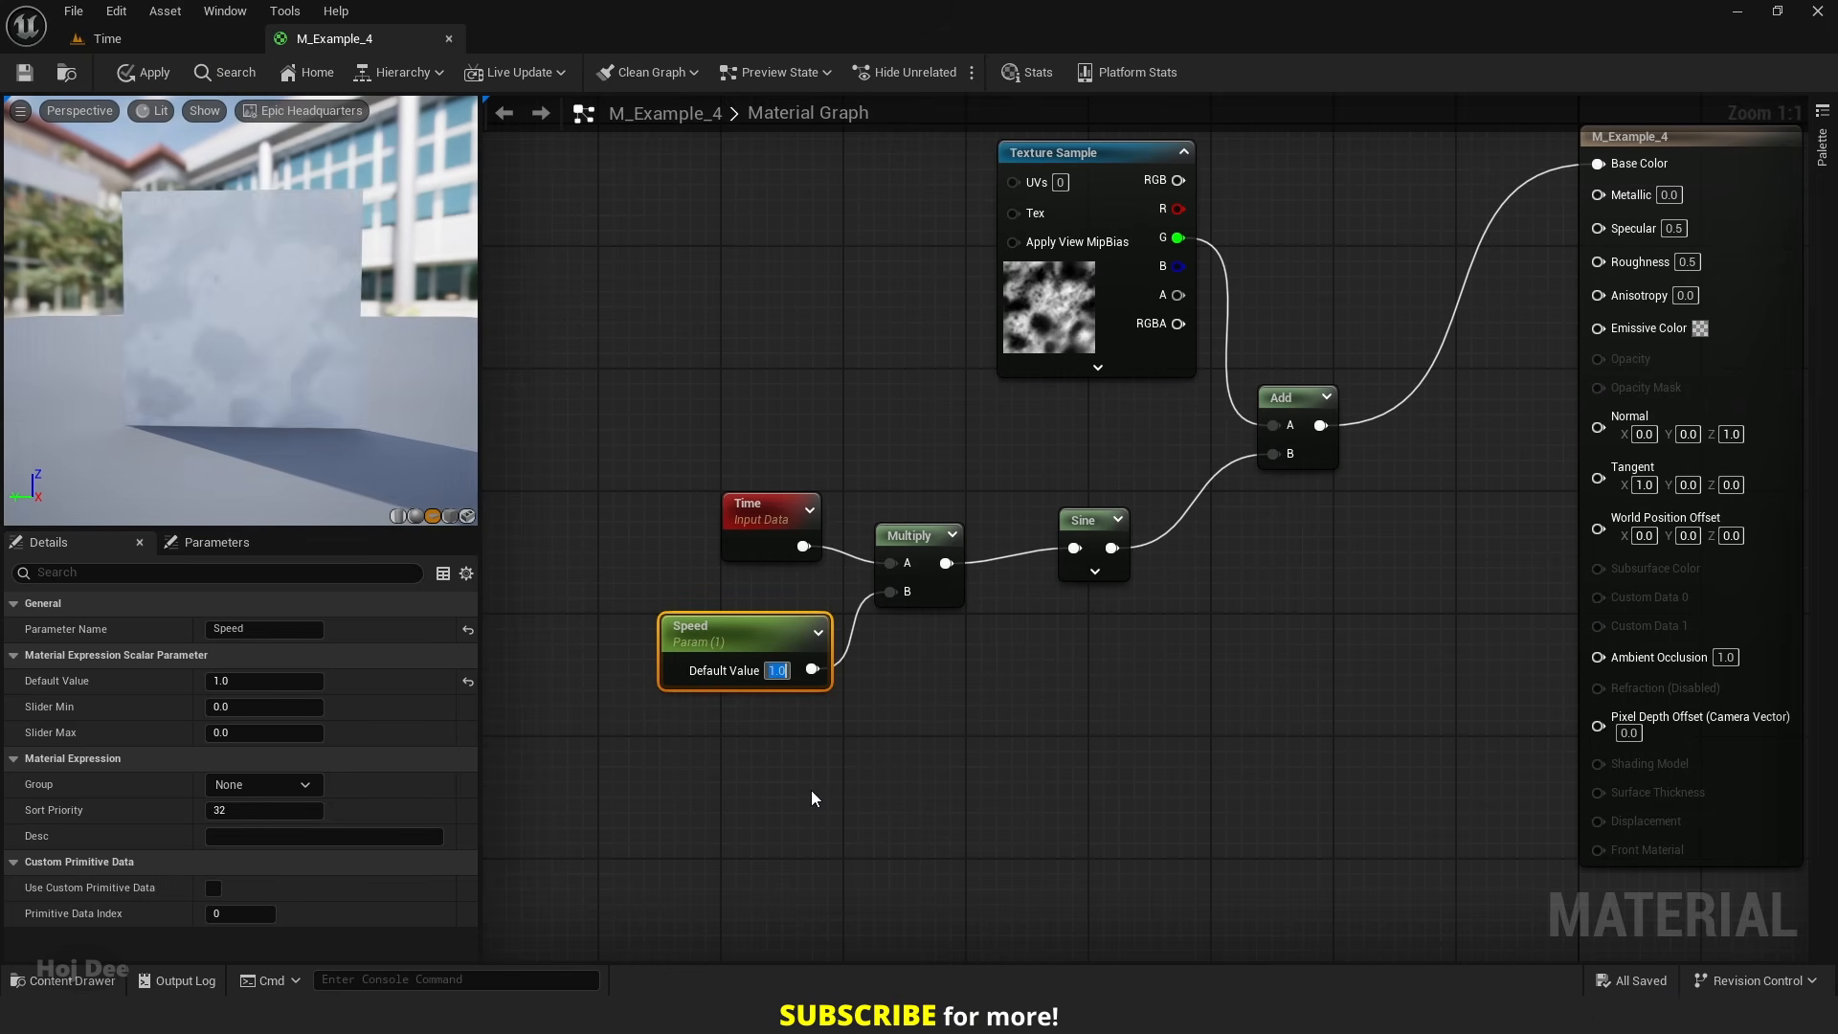
{"action": "type", "text": "2.0"}
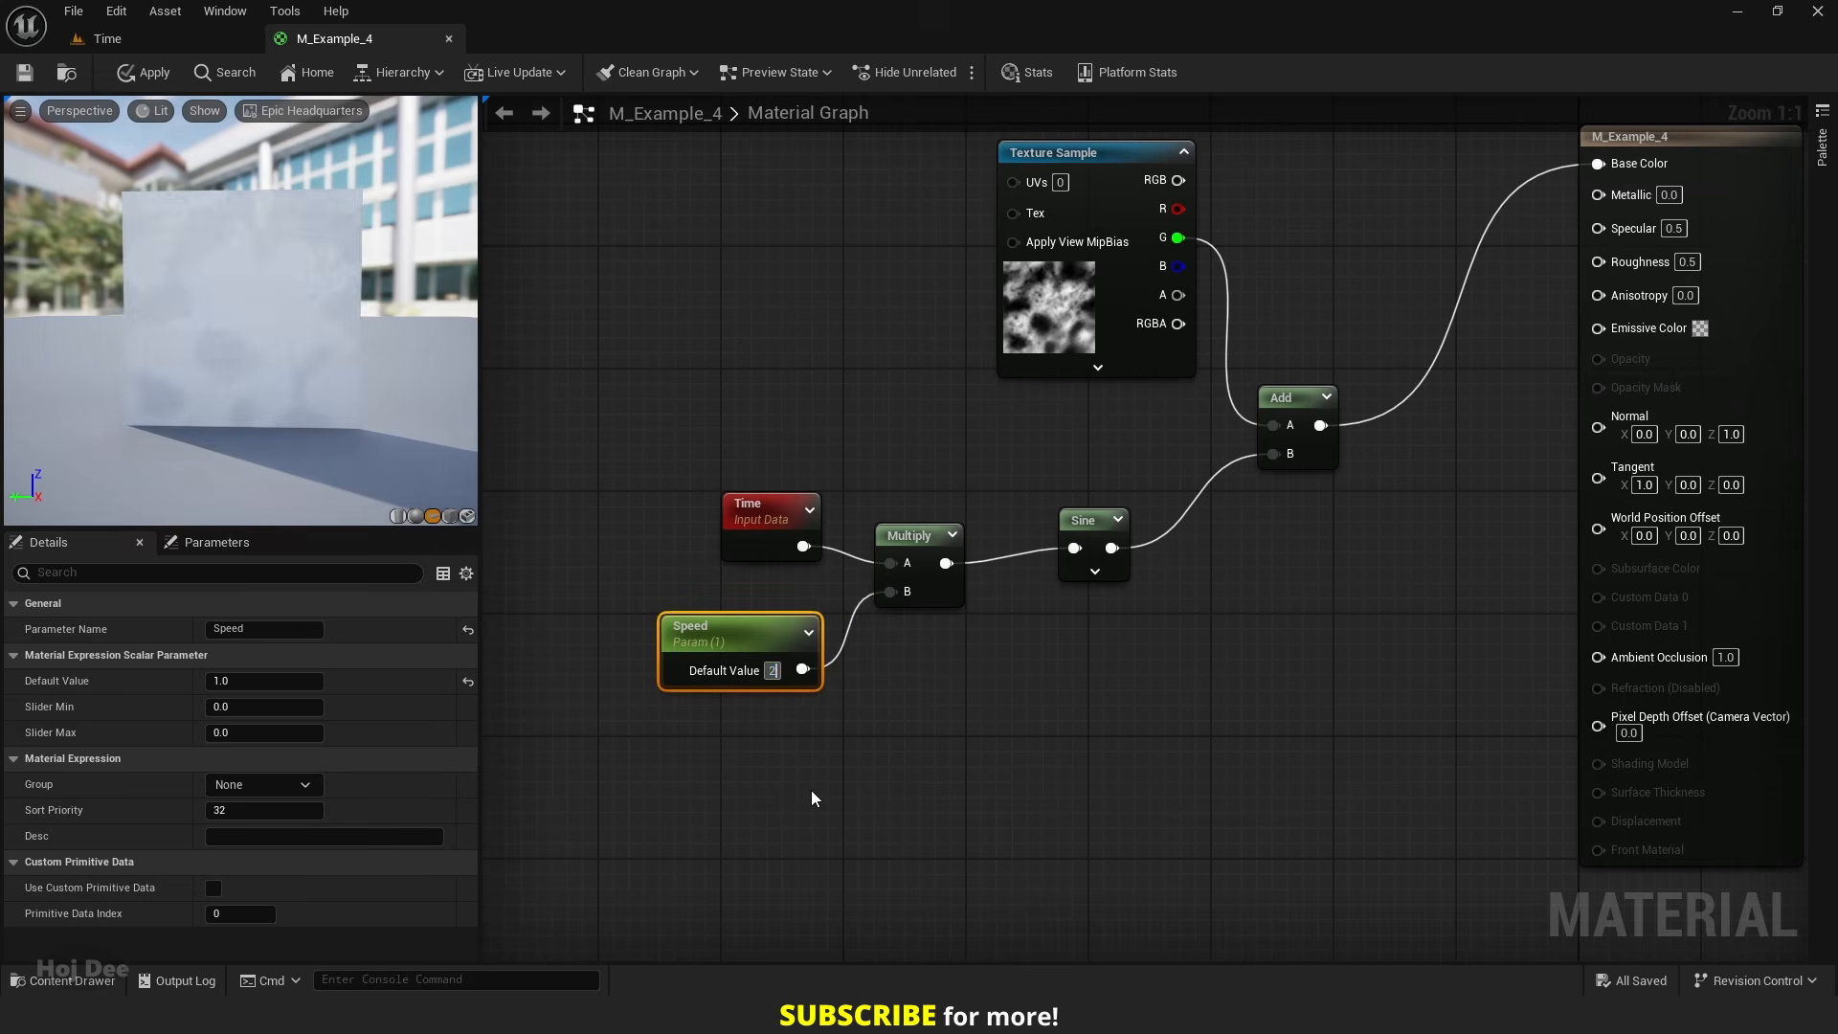
{"action": "key", "text": "Return"}
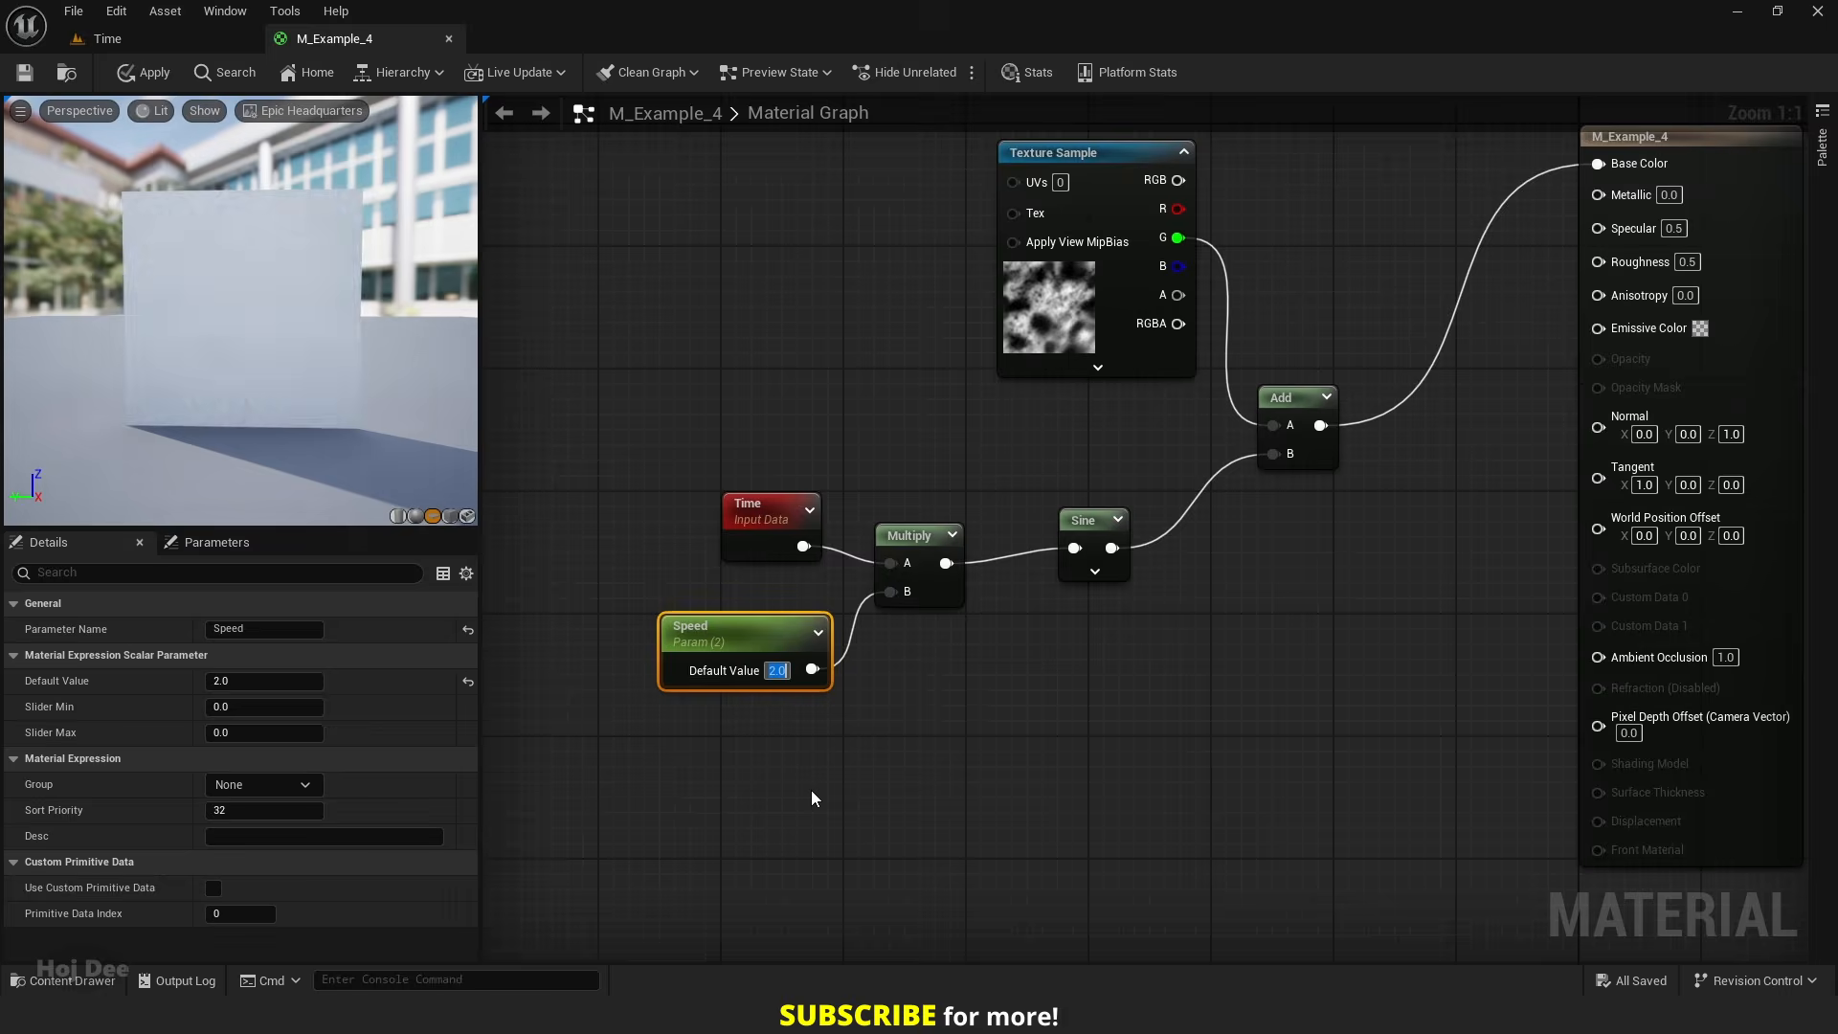
{"action": "type", "text": "0.3"}
{"action": "key", "text": "Return"}
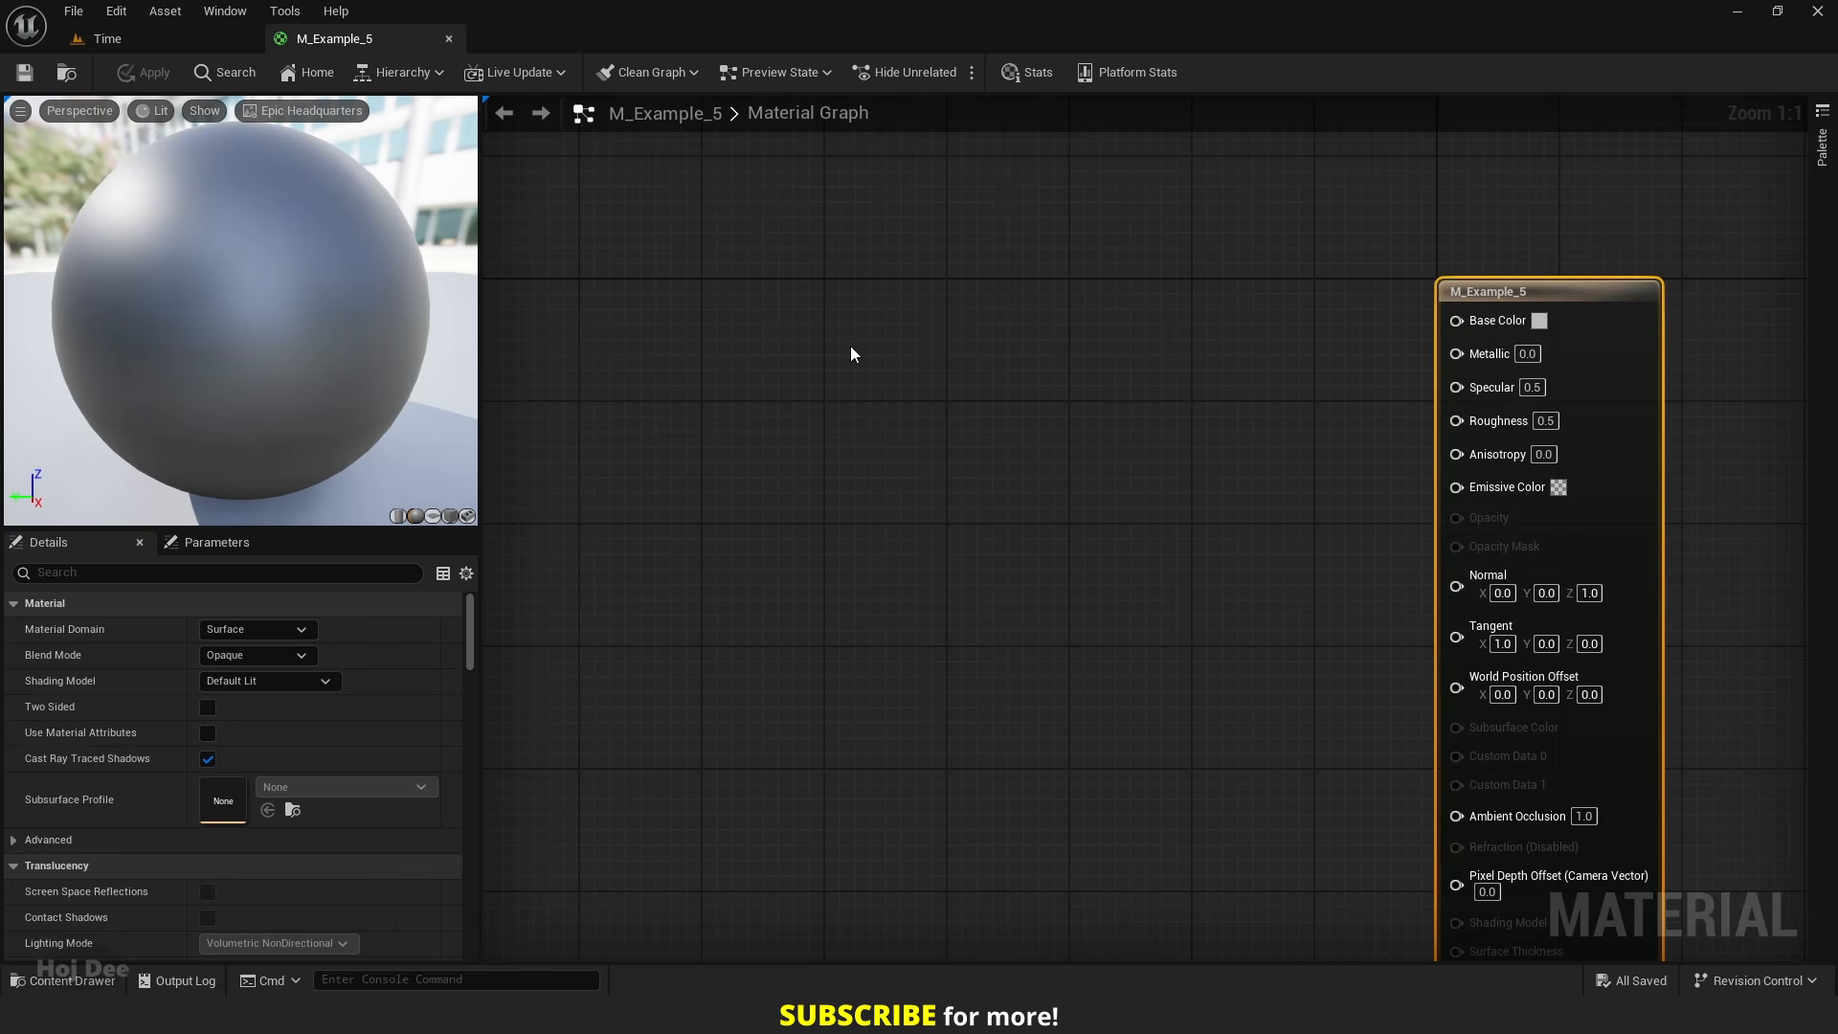
- Add a Texture Sample using T_Brick_Clay_Beveled_D to M_Example_5 and connect its RGB output to Base Color
{"action": "left_click", "coordinate": [802, 302]}
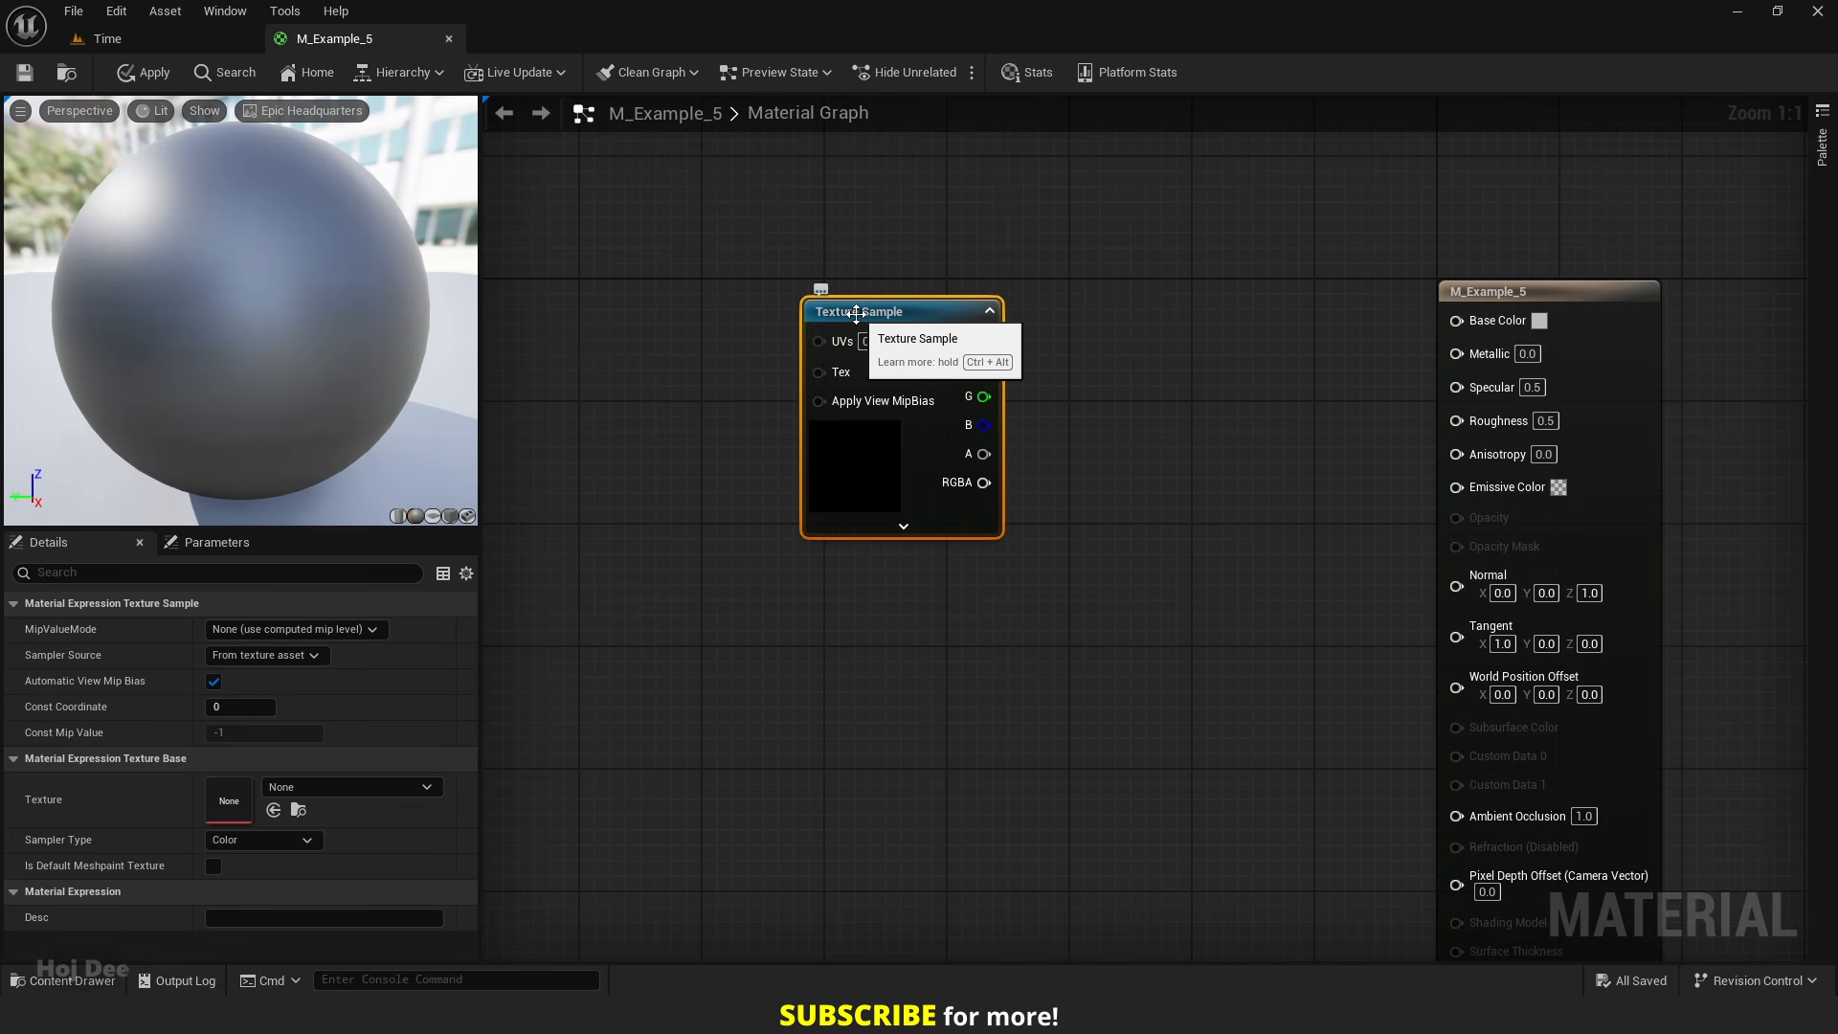
{"action": "left_click", "coordinate": [406, 783]}
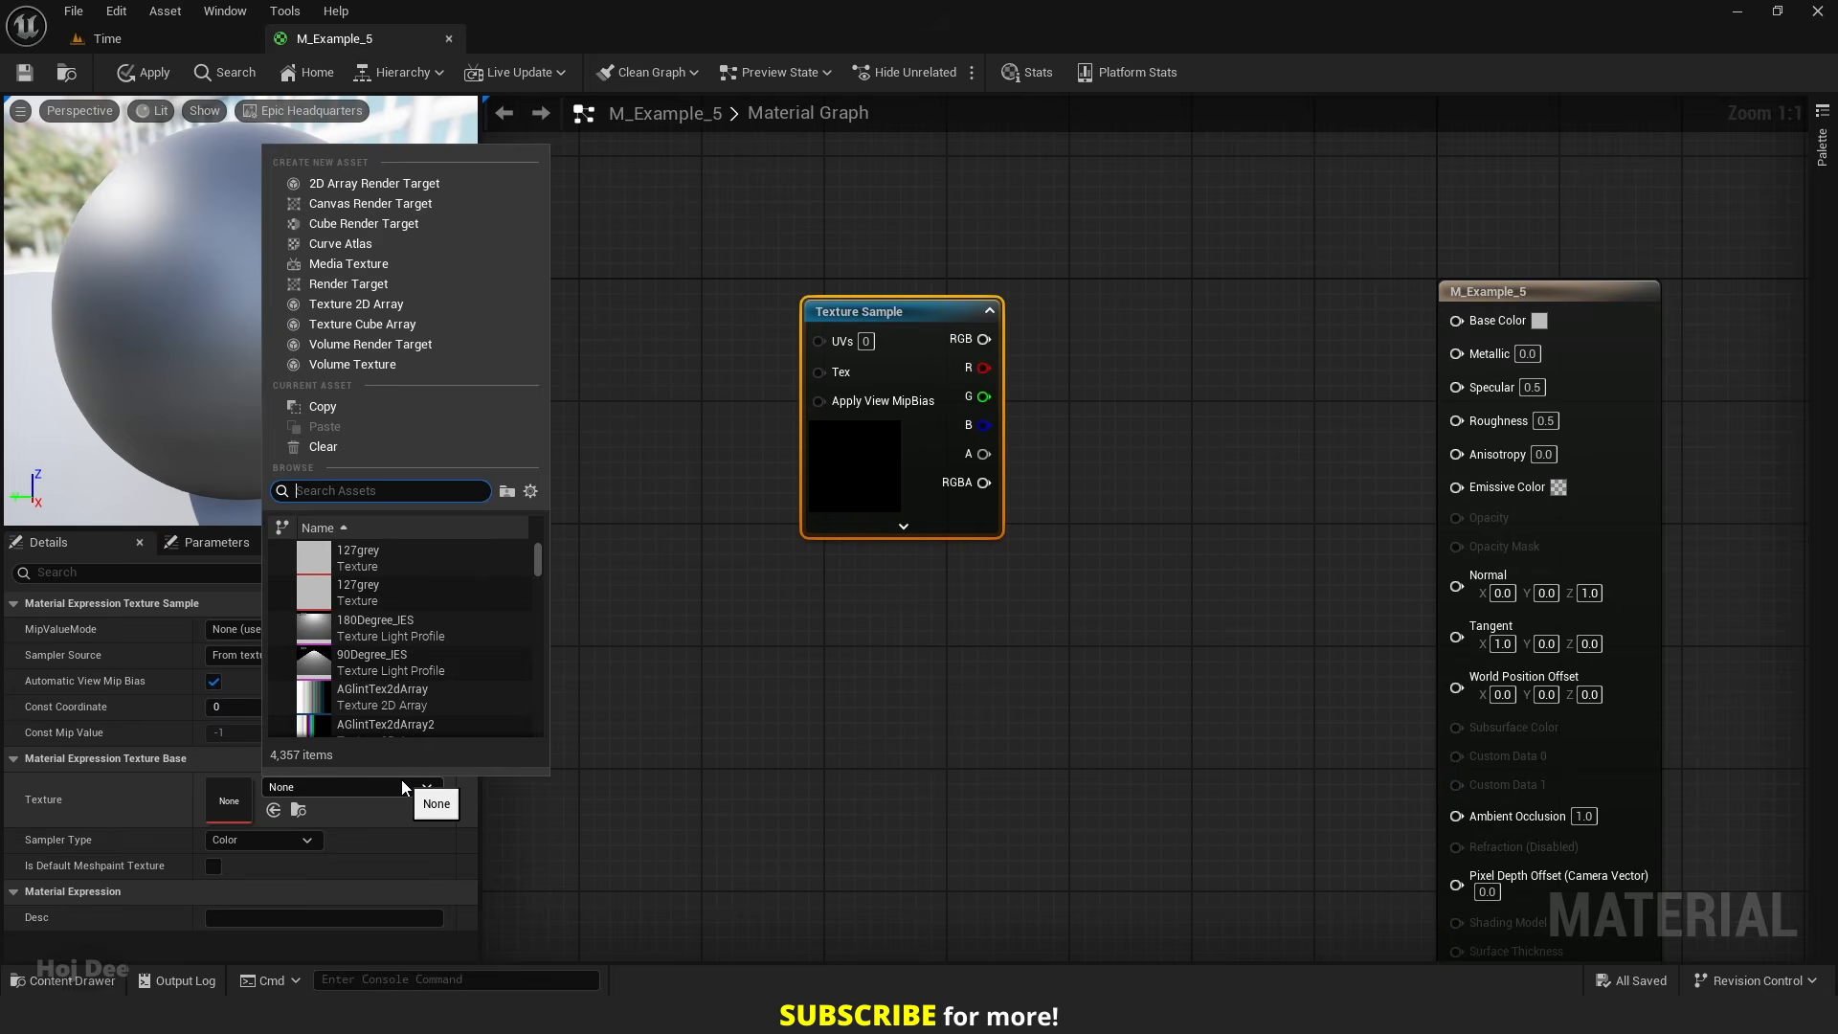
{"action": "type", "text": "brick"}
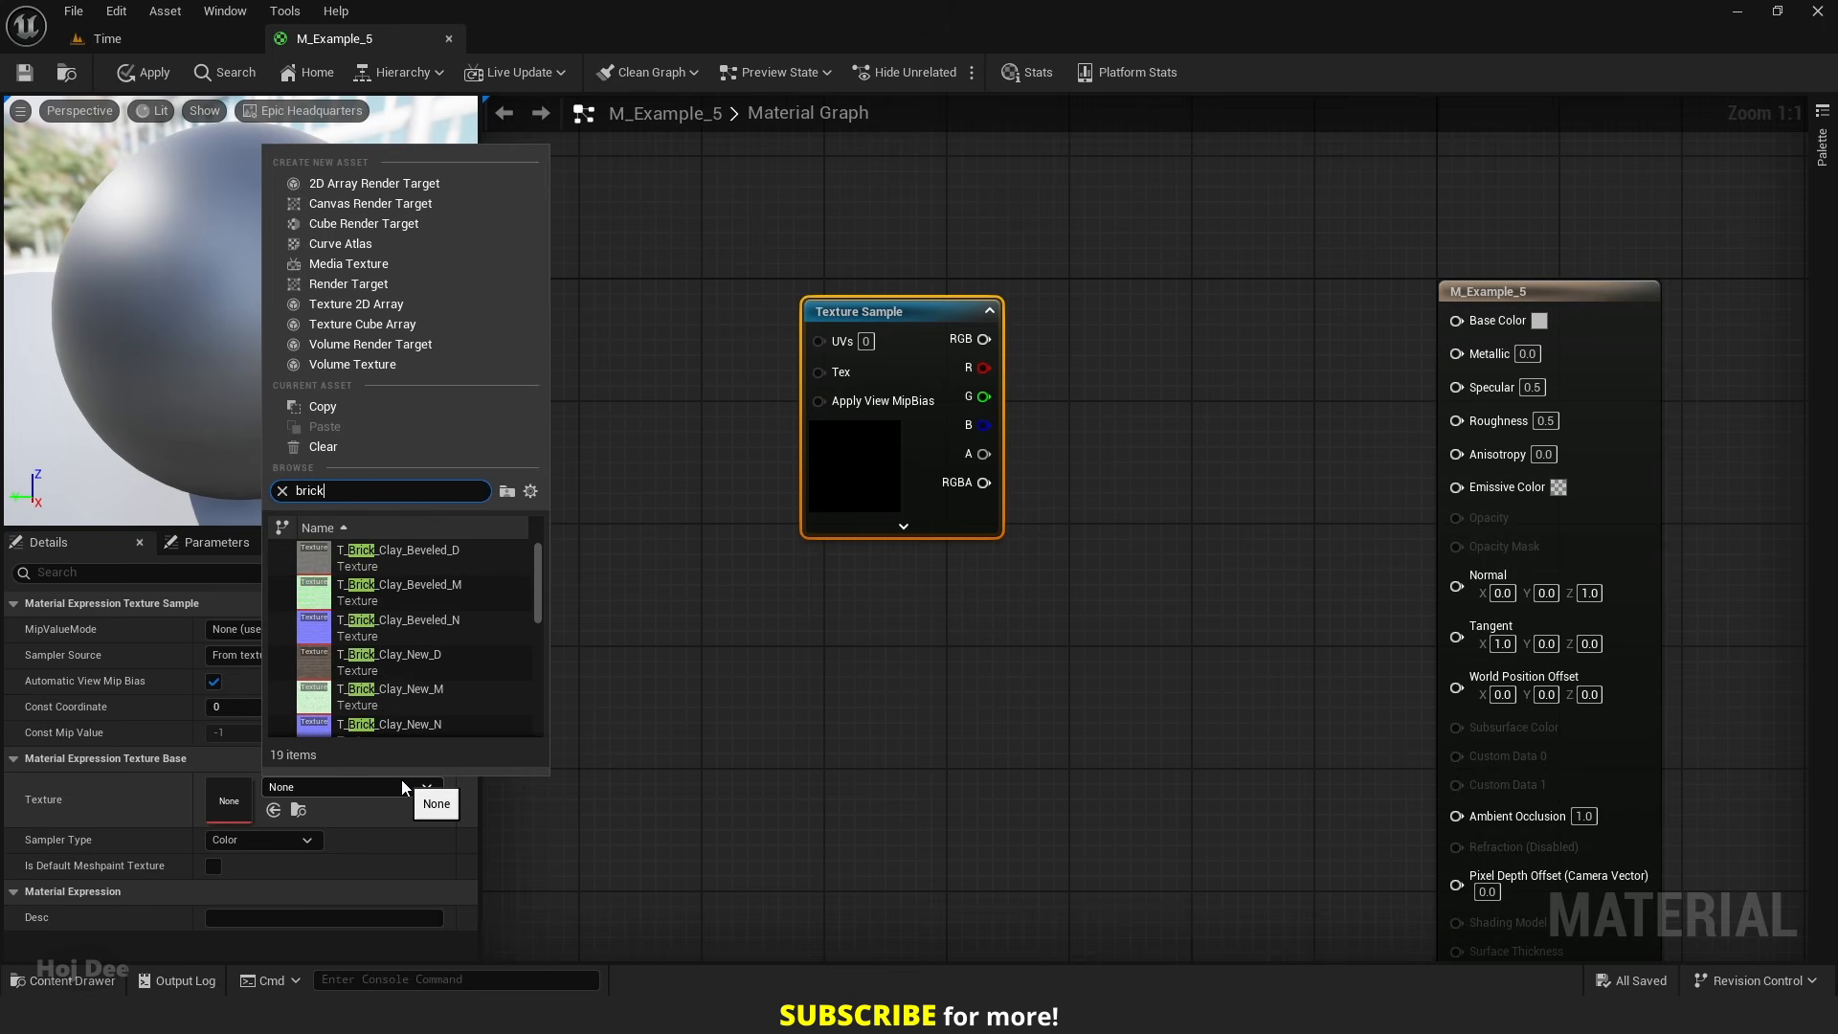
{"action": "left_click", "coordinate": [369, 558]}
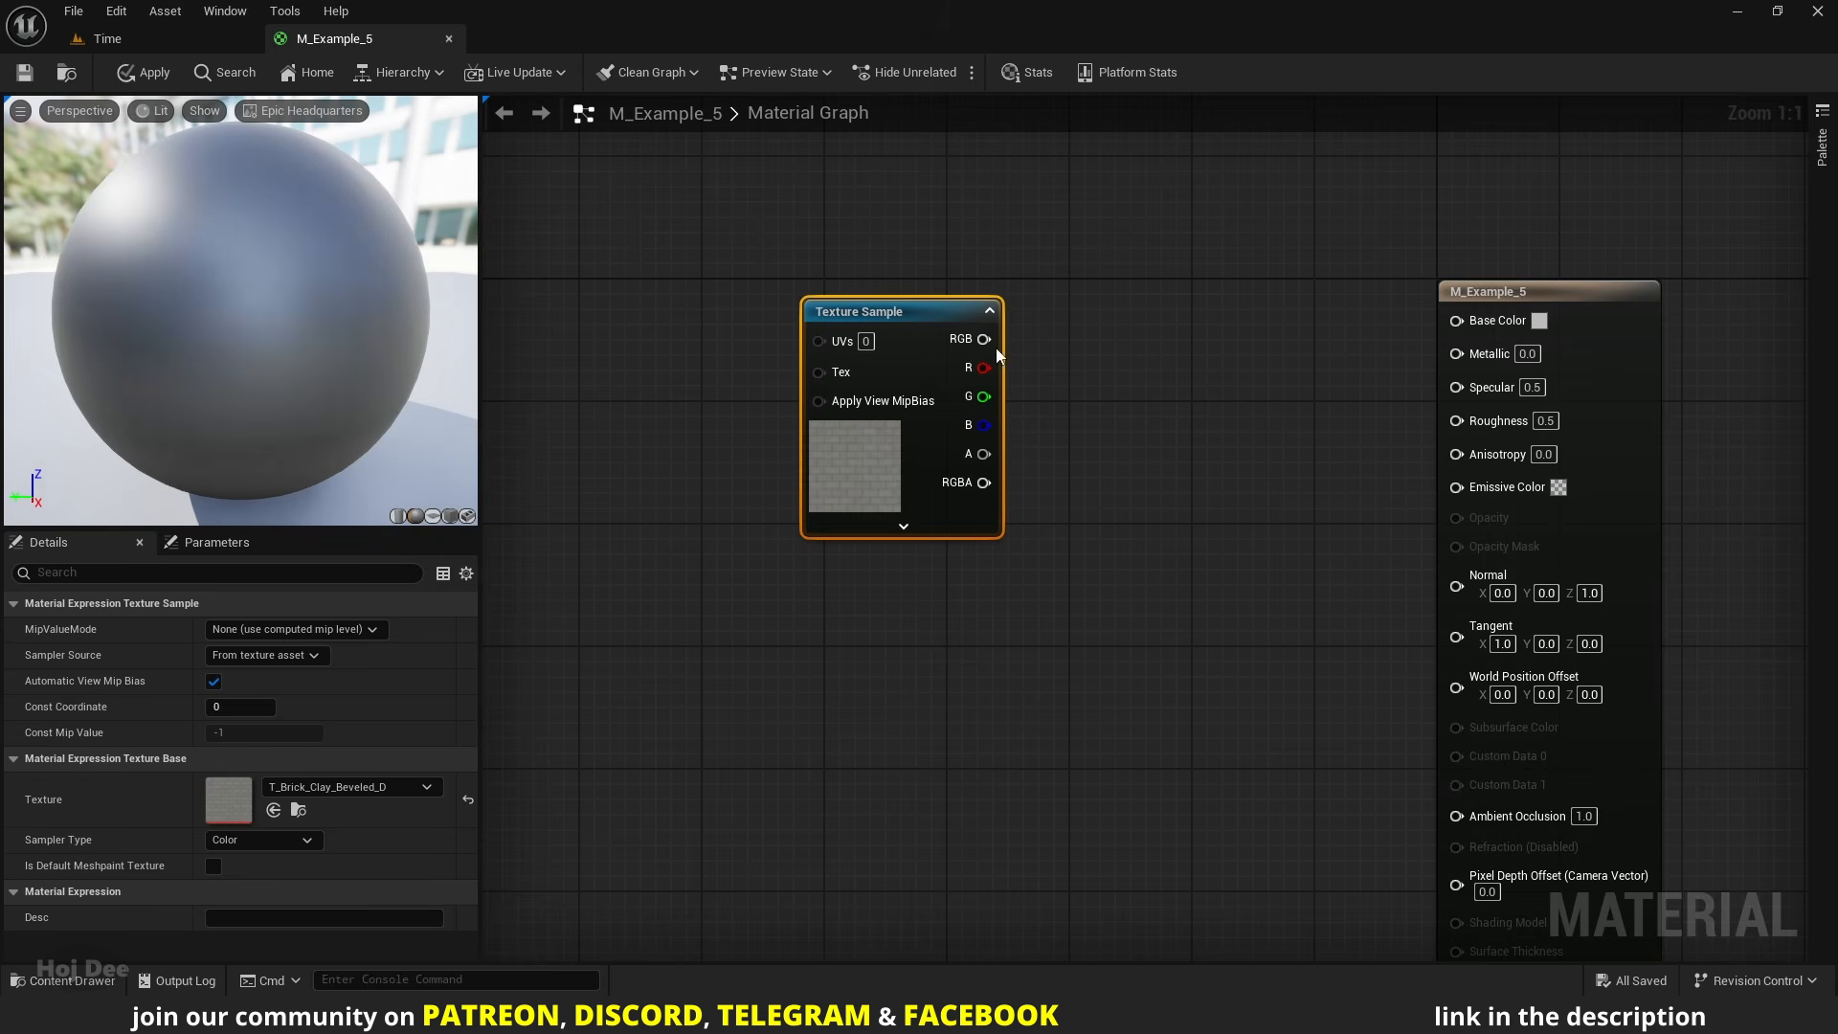
{"action": "left_click_drag", "start_coordinate": [986, 340], "coordinate": [1456, 318]}
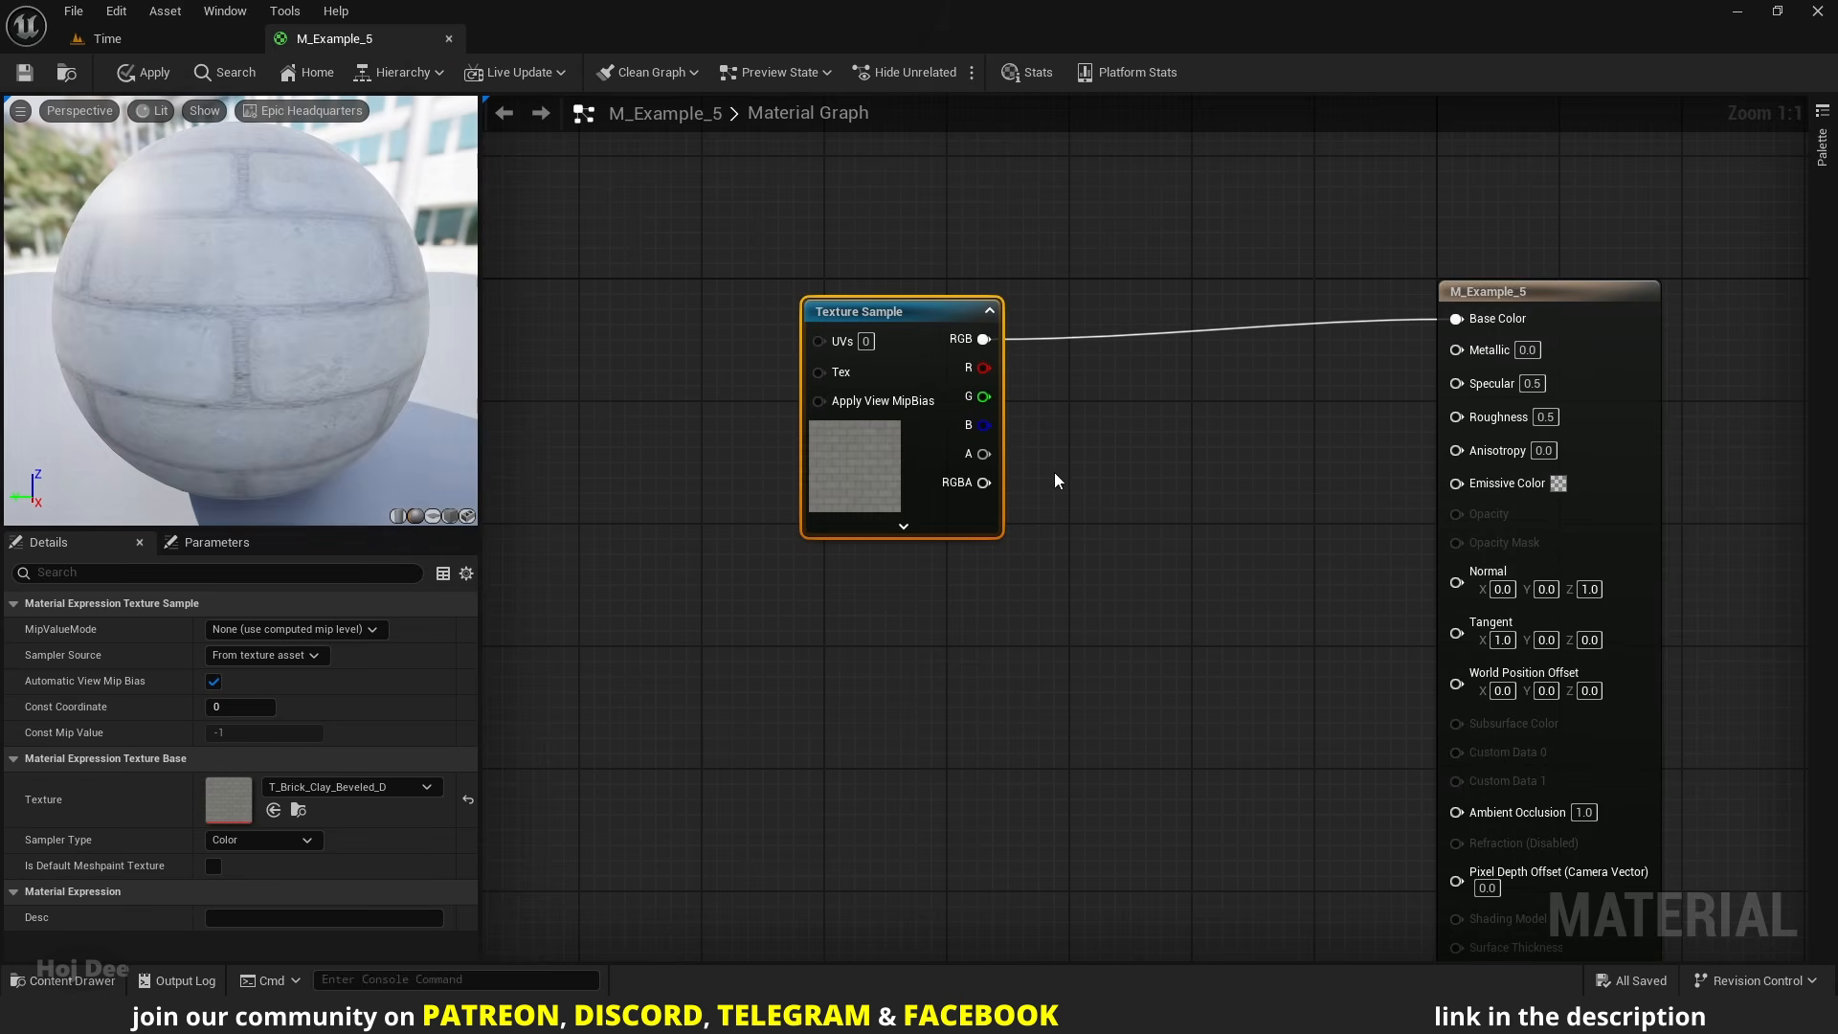
- Change the preview mesh to a plane and frame its brick surface closely from the front
{"action": "left_click", "coordinate": [433, 516]}
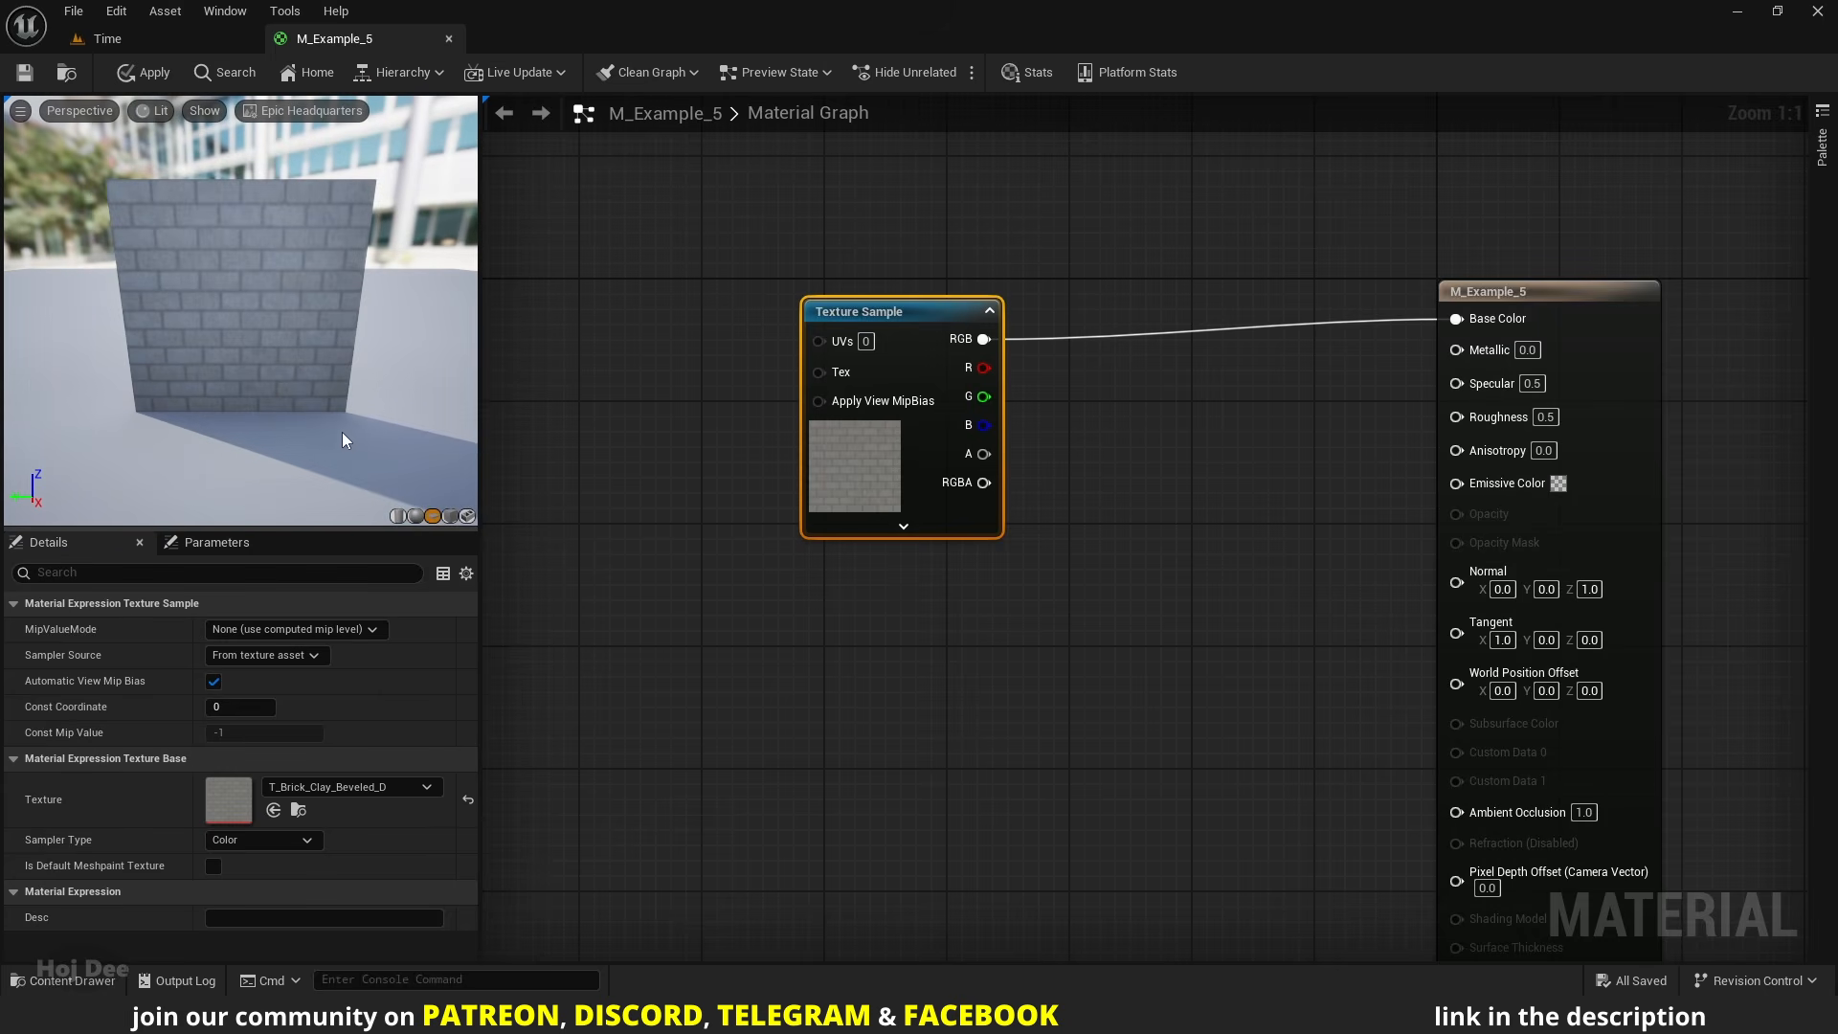
{"action": "left_click_drag", "start_coordinate": [347, 440], "coordinate": [290, 403]}
{"action": "scroll", "coordinate": [290, 403], "scroll_direction": "up", "scroll_amount": 3}
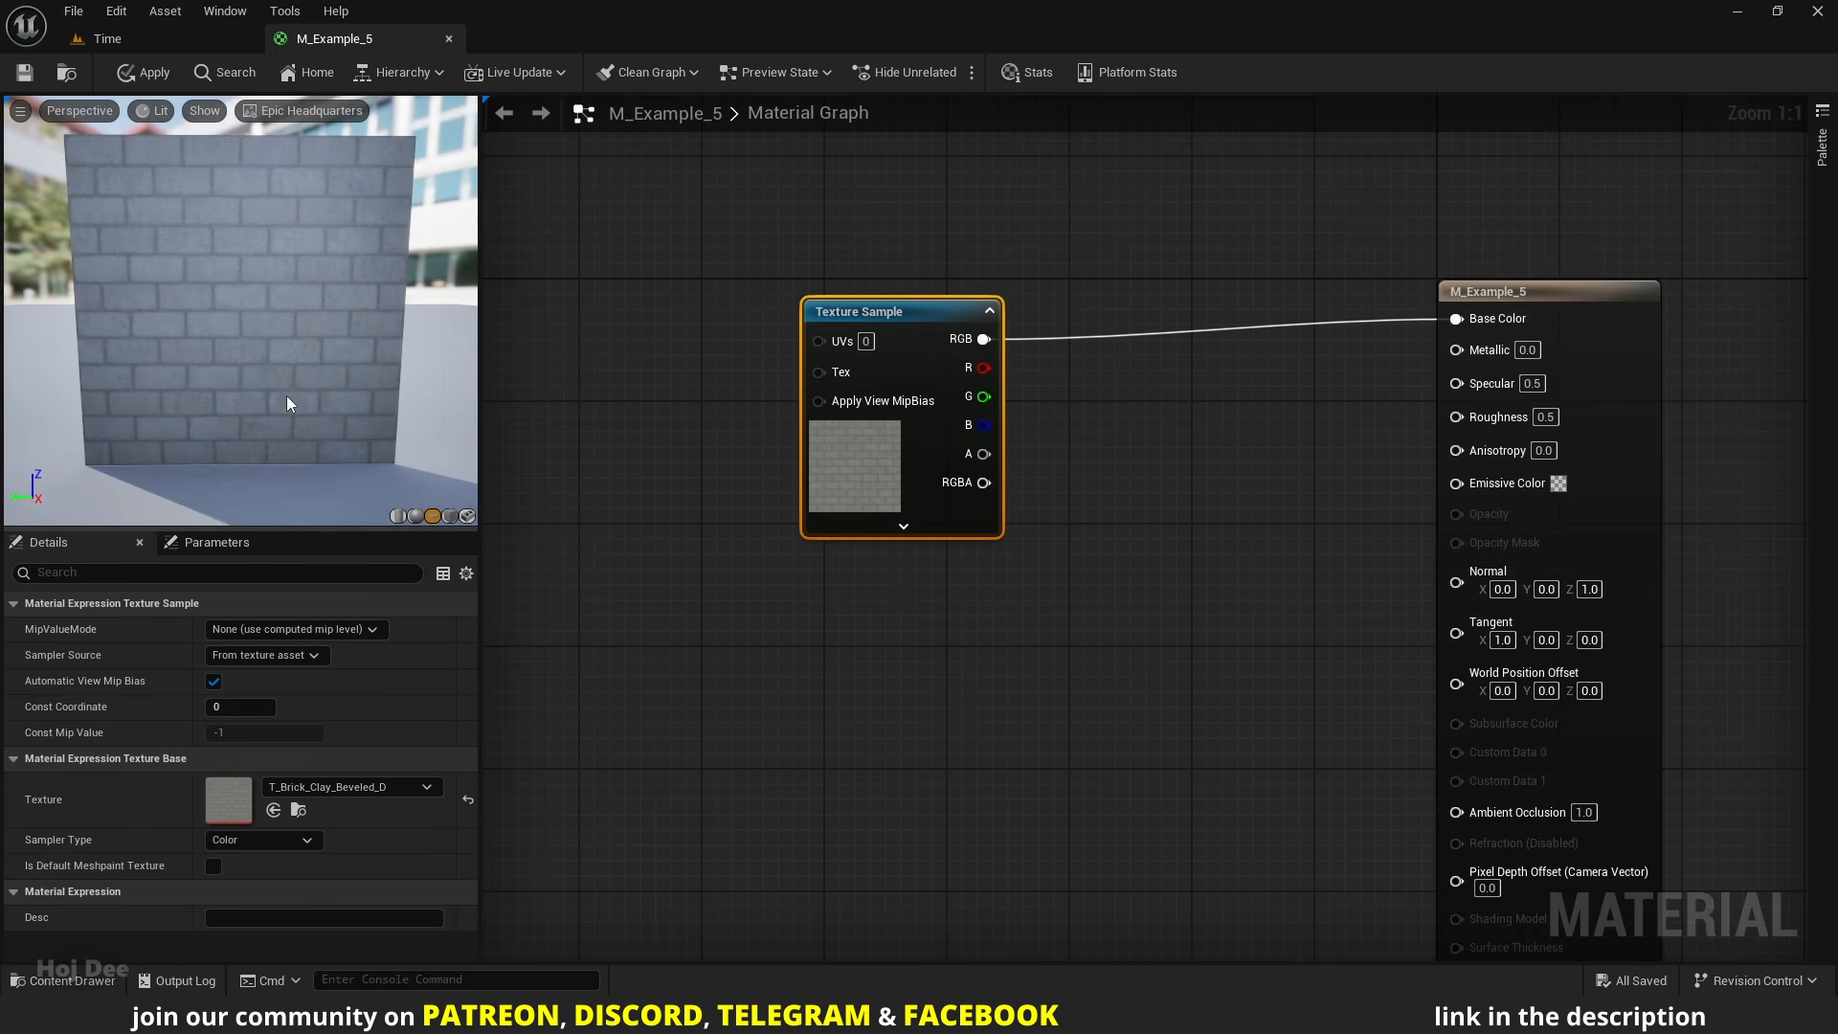
- Set the M_Example_5 material's blend mode to Masked
{"action": "left_click", "coordinate": [1570, 300]}
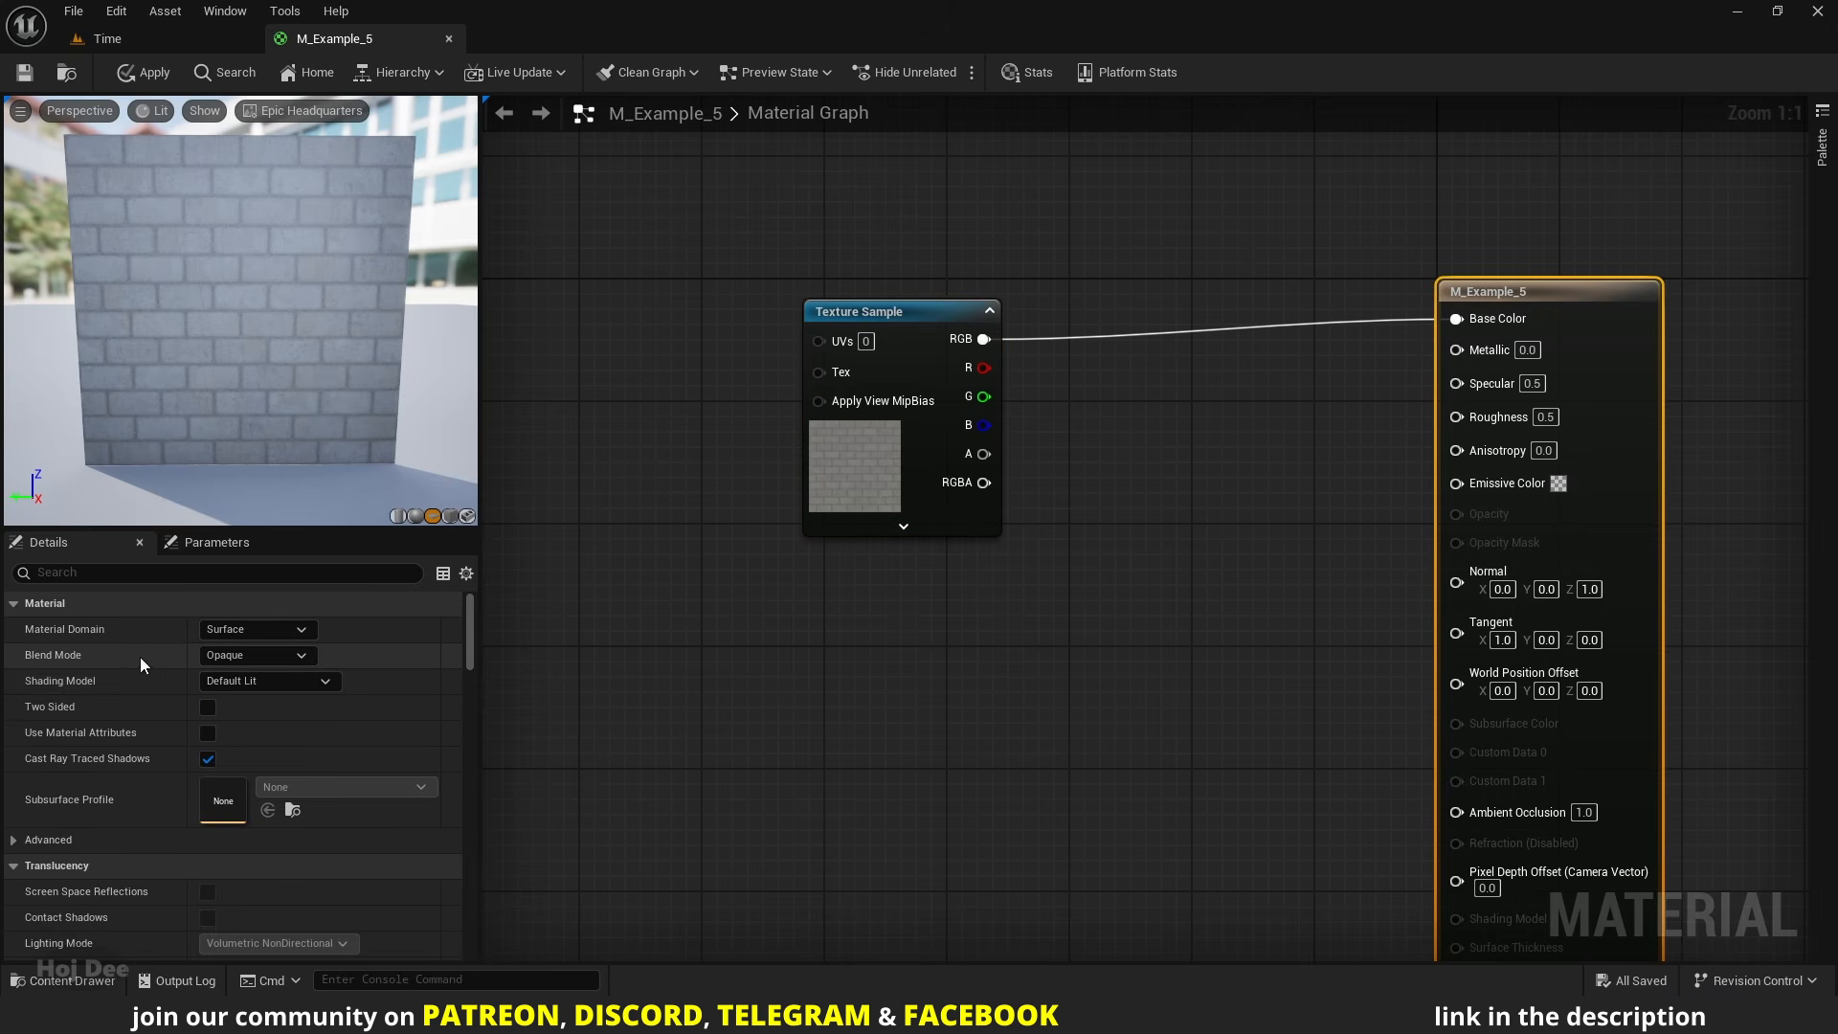
{"action": "left_click", "coordinate": [267, 659]}
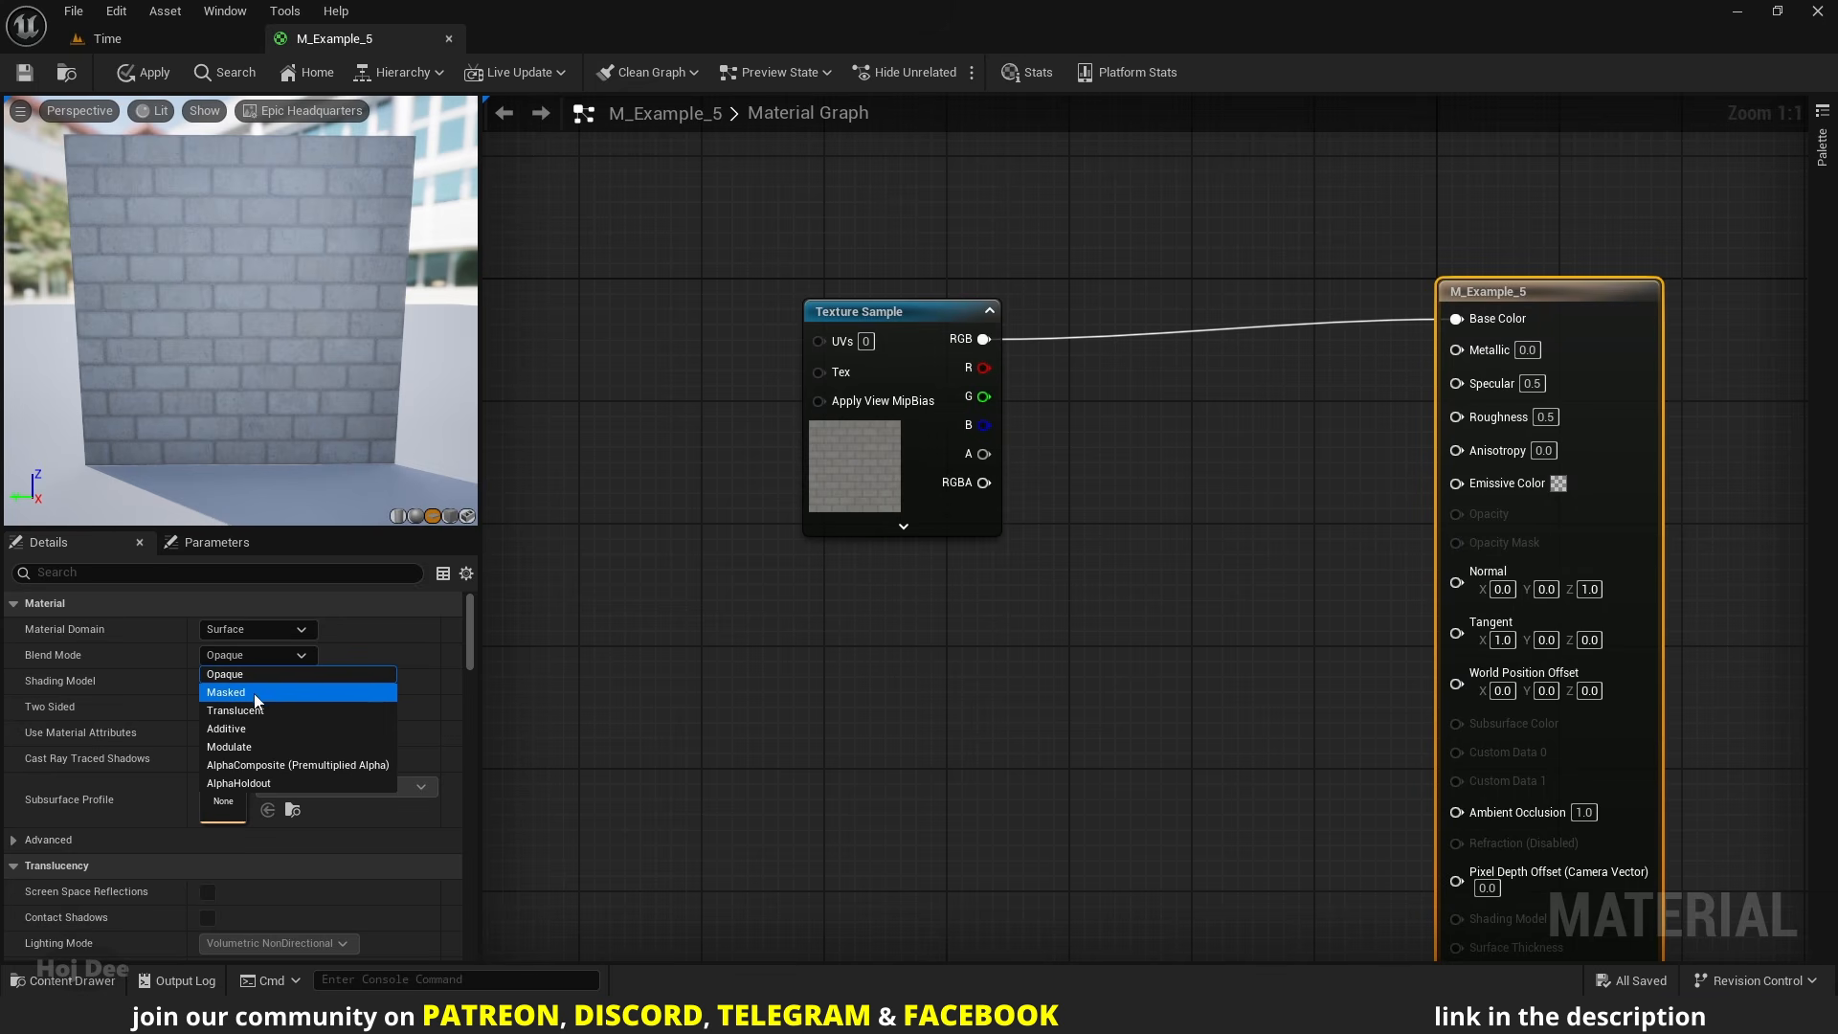
{"action": "left_click", "coordinate": [254, 693]}
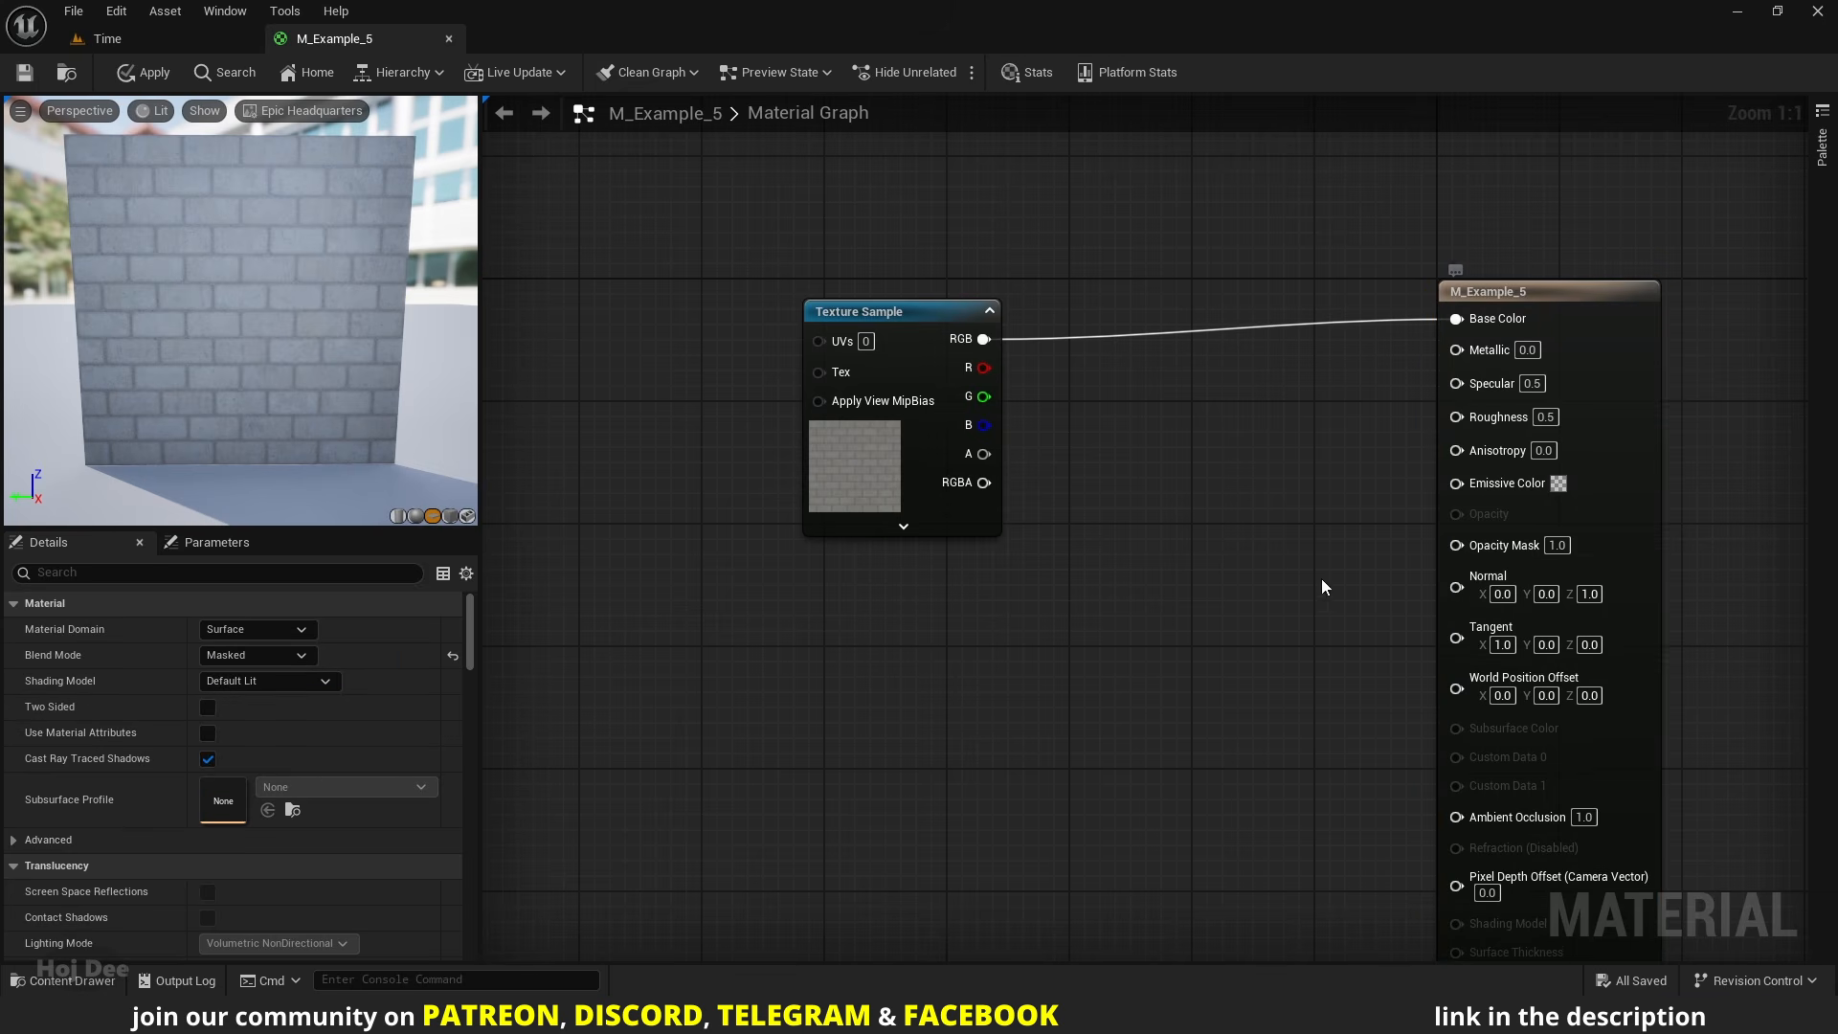
- Add a Time node feeding a Sine node and place the pair side by side below the brick Texture Sample
{"action": "right_click", "coordinate": [645, 689]}
{"action": "type", "text": "time"}
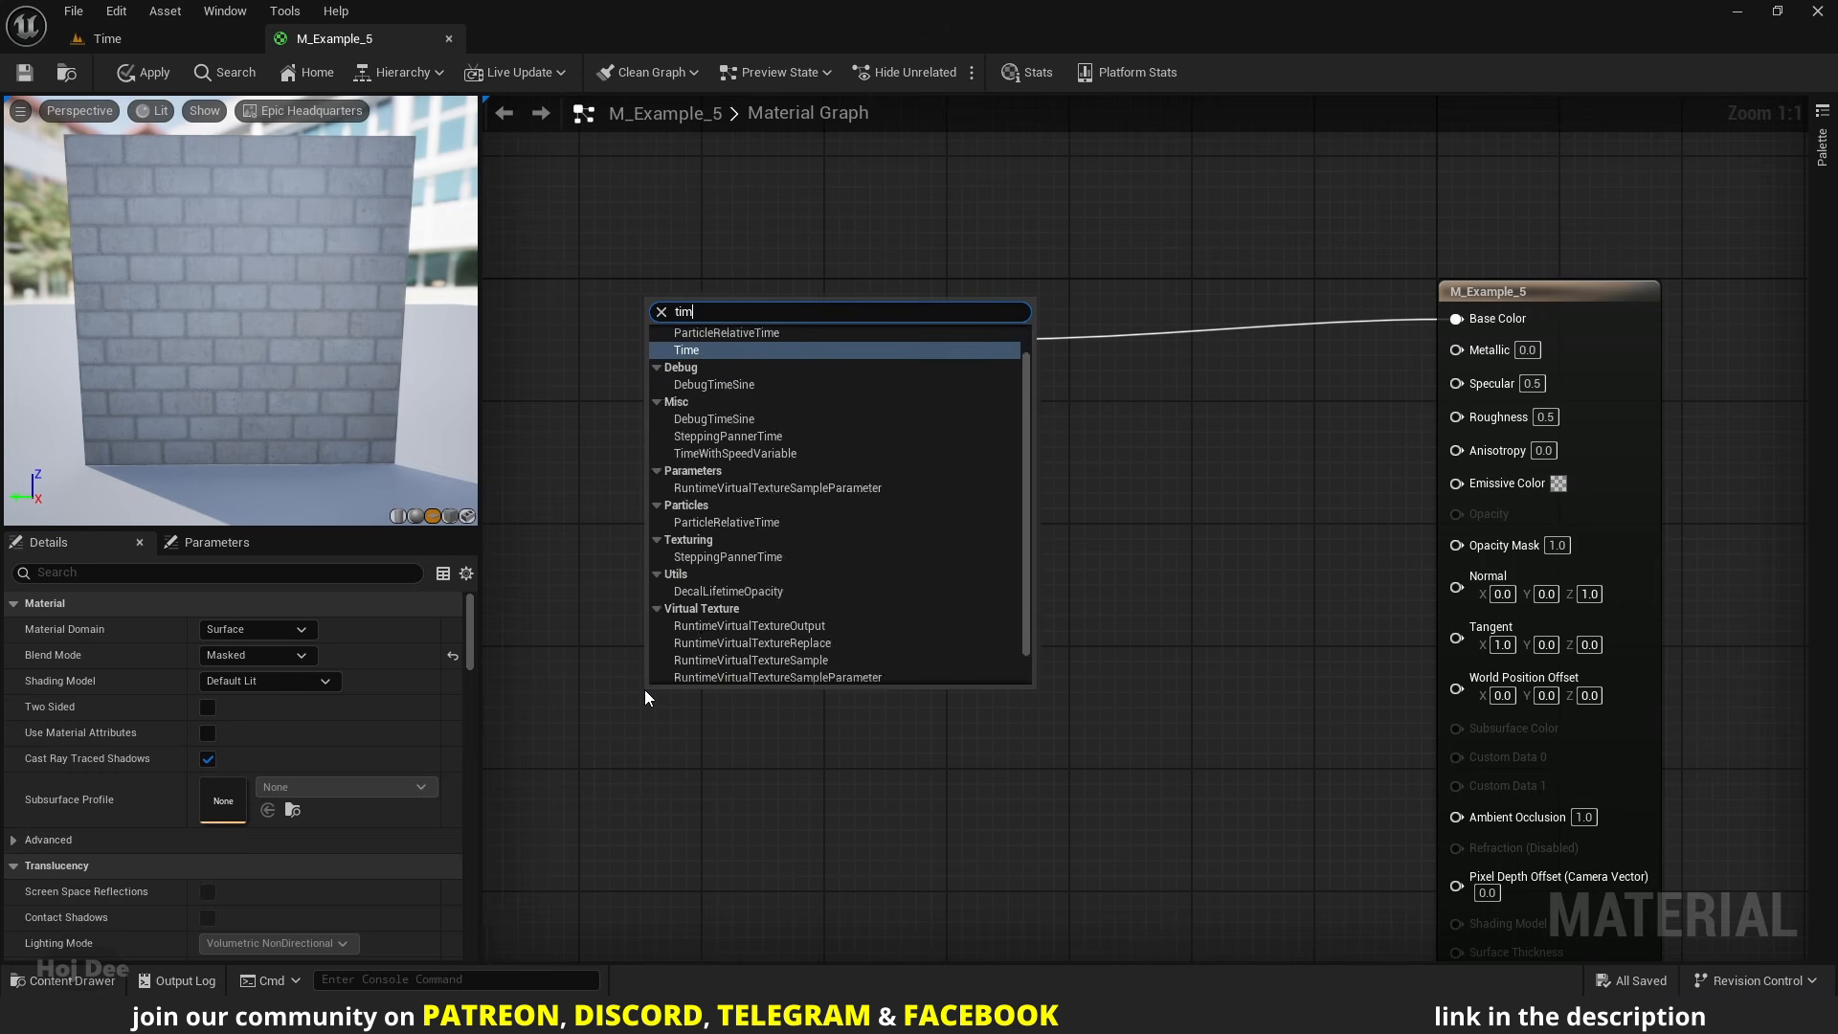
{"action": "key", "text": "Return"}
{"action": "left_click_drag", "start_coordinate": [726, 743], "coordinate": [823, 727]}
{"action": "type", "text": "sine"}
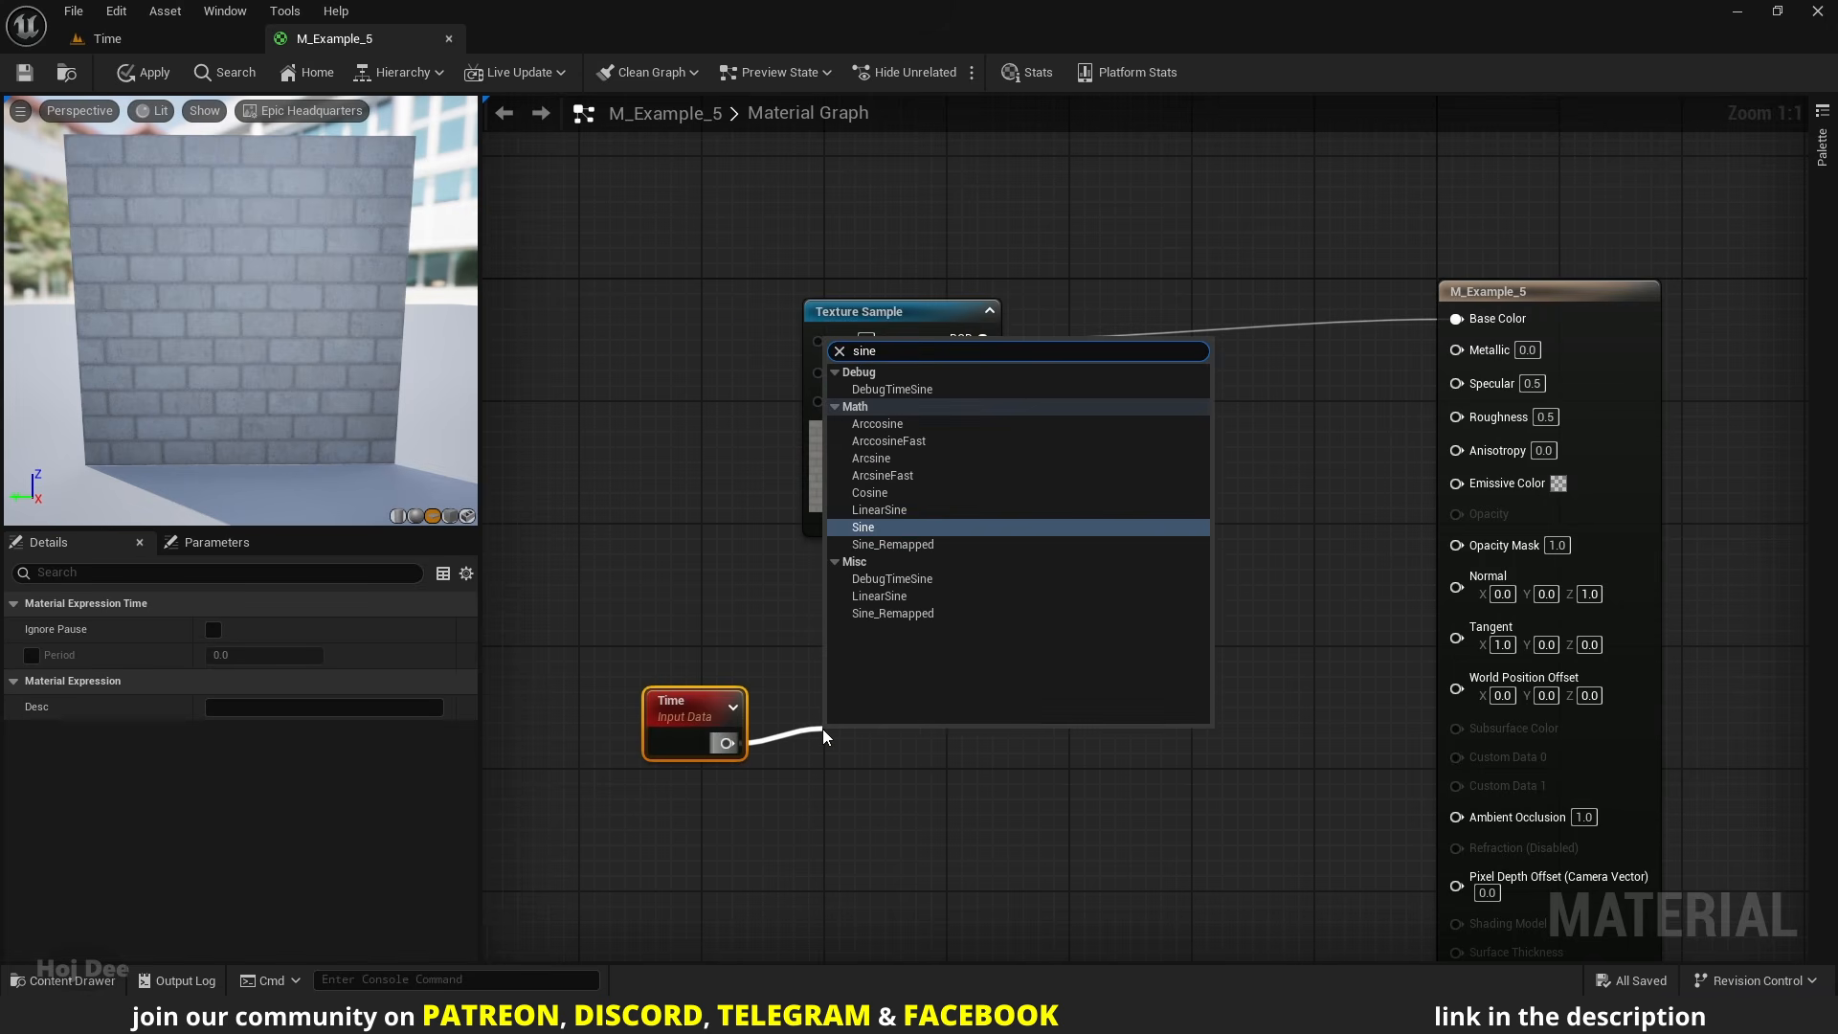
{"action": "key", "text": "Return"}
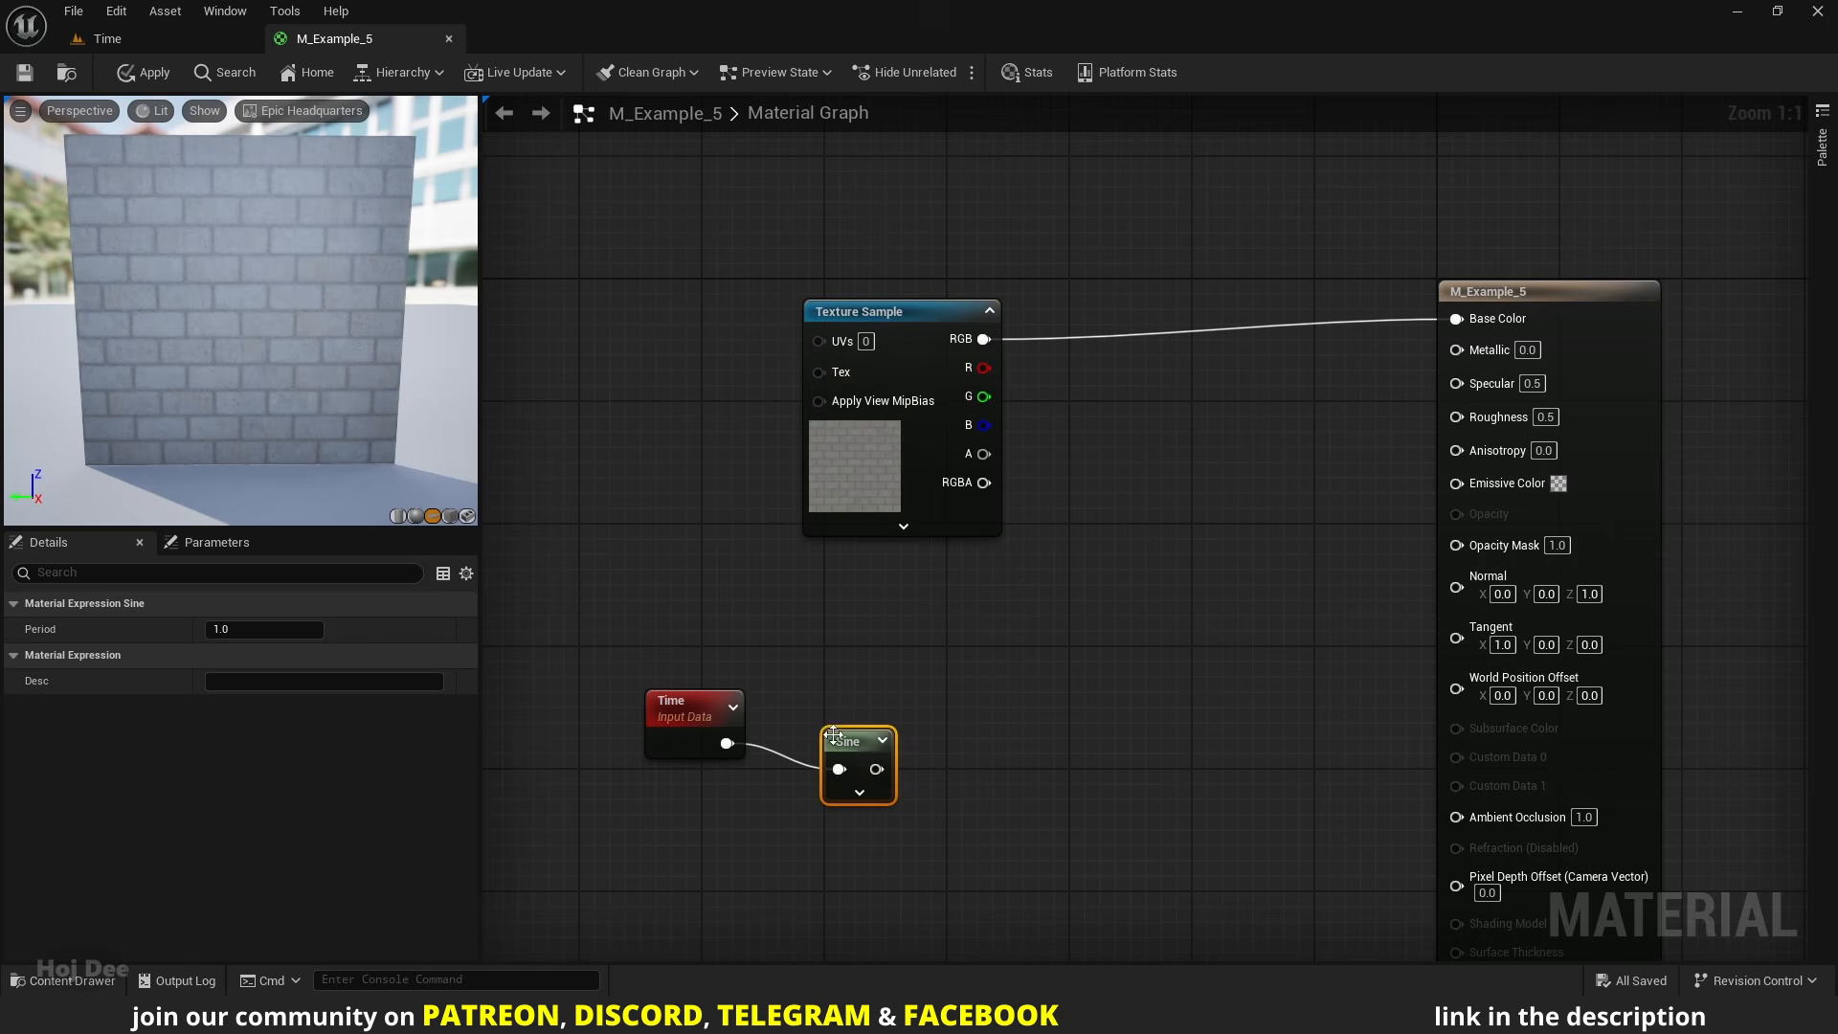
{"action": "left_click_drag", "start_coordinate": [851, 725], "coordinate": [792, 709]}
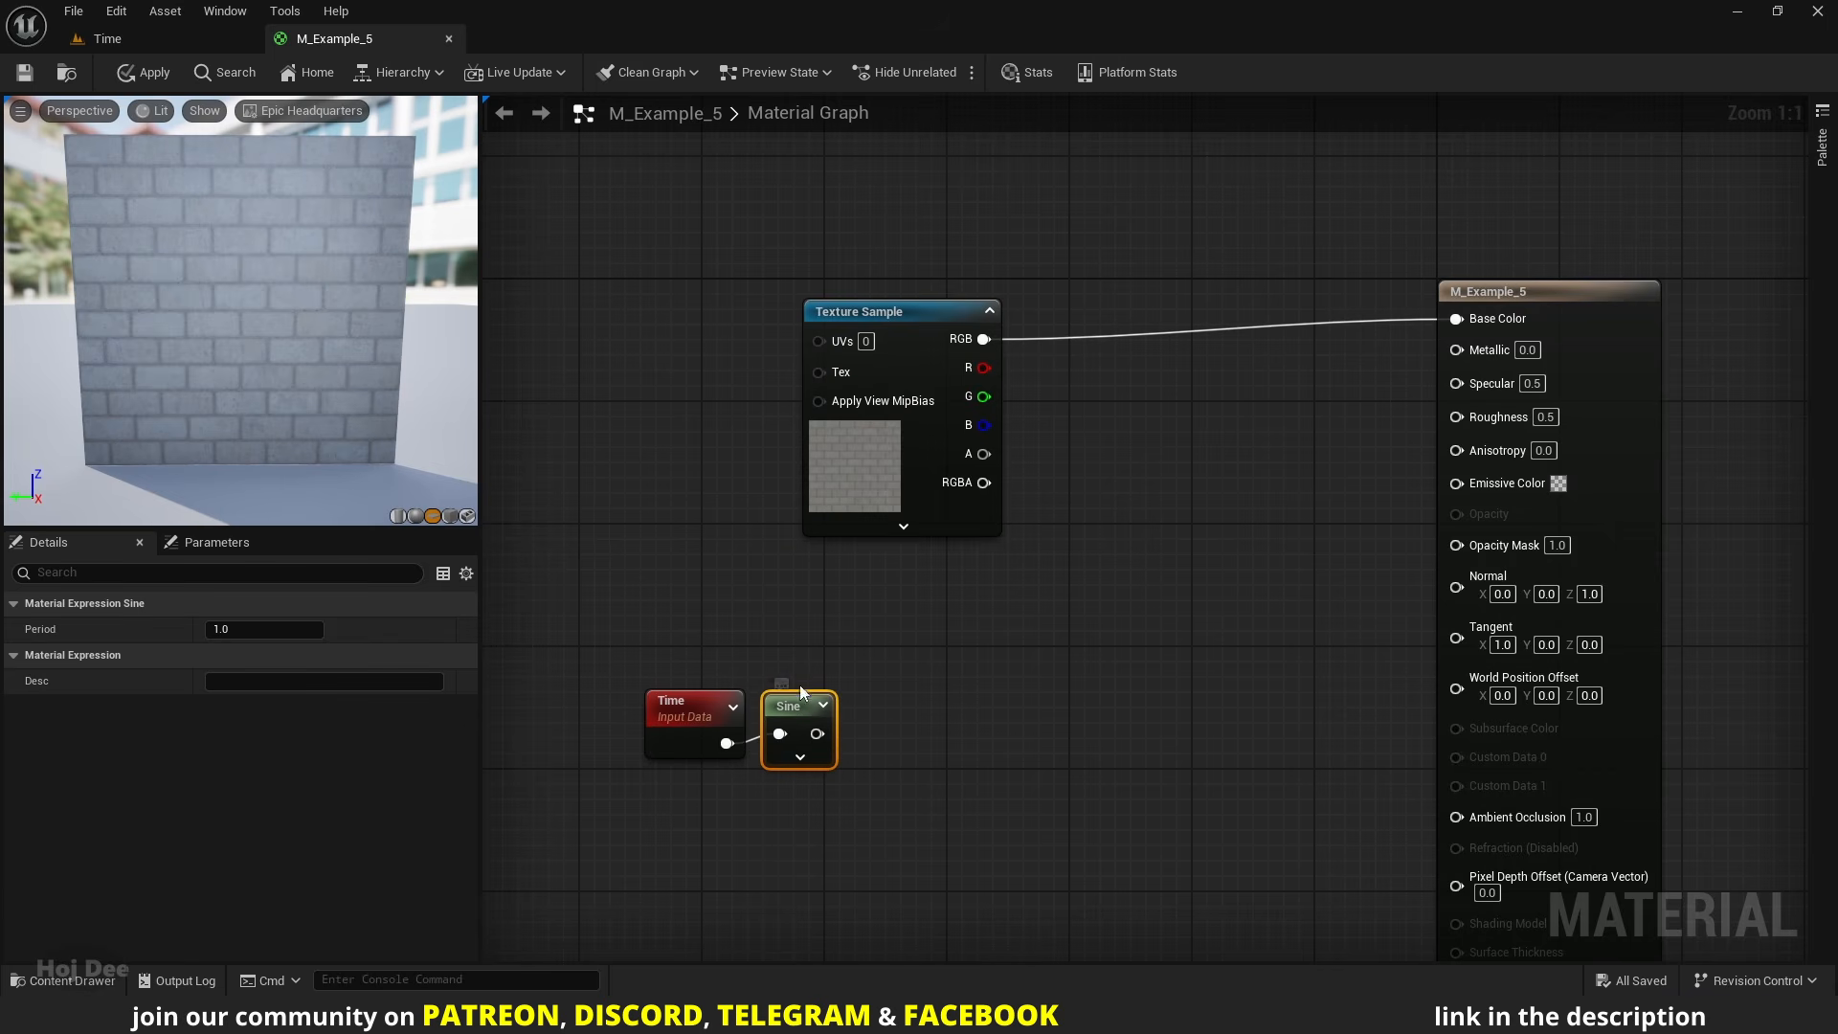
{"action": "right_click_drag", "start_coordinate": [889, 656], "coordinate": [888, 537]}
{"action": "left_click_drag", "start_coordinate": [889, 537], "coordinate": [717, 701]}
- Add a second Texture Sample between the brick texture and the Time node, and assign it the lighter T_Perlin_Noise_M texture
{"action": "left_click", "coordinate": [745, 537]}
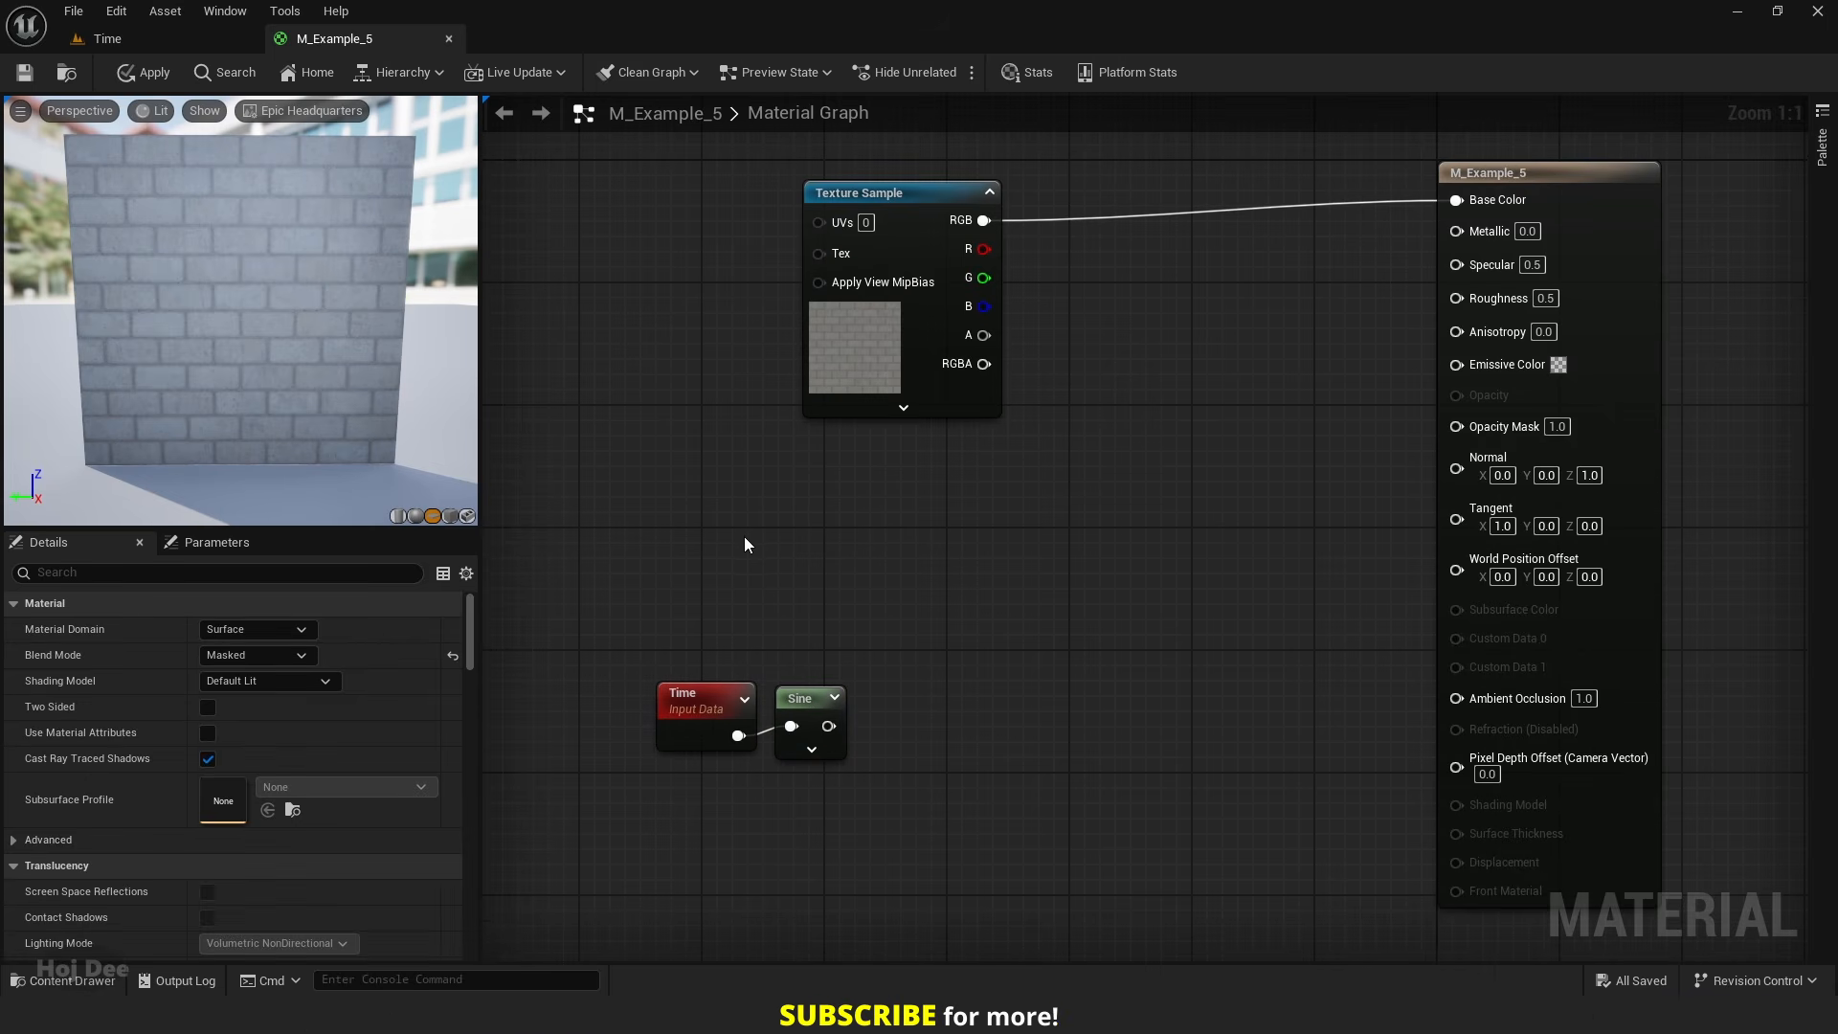
{"action": "left_click", "coordinate": [745, 537]}
{"action": "left_click_drag", "start_coordinate": [796, 534], "coordinate": [741, 445]}
{"action": "left_click", "coordinate": [339, 786]}
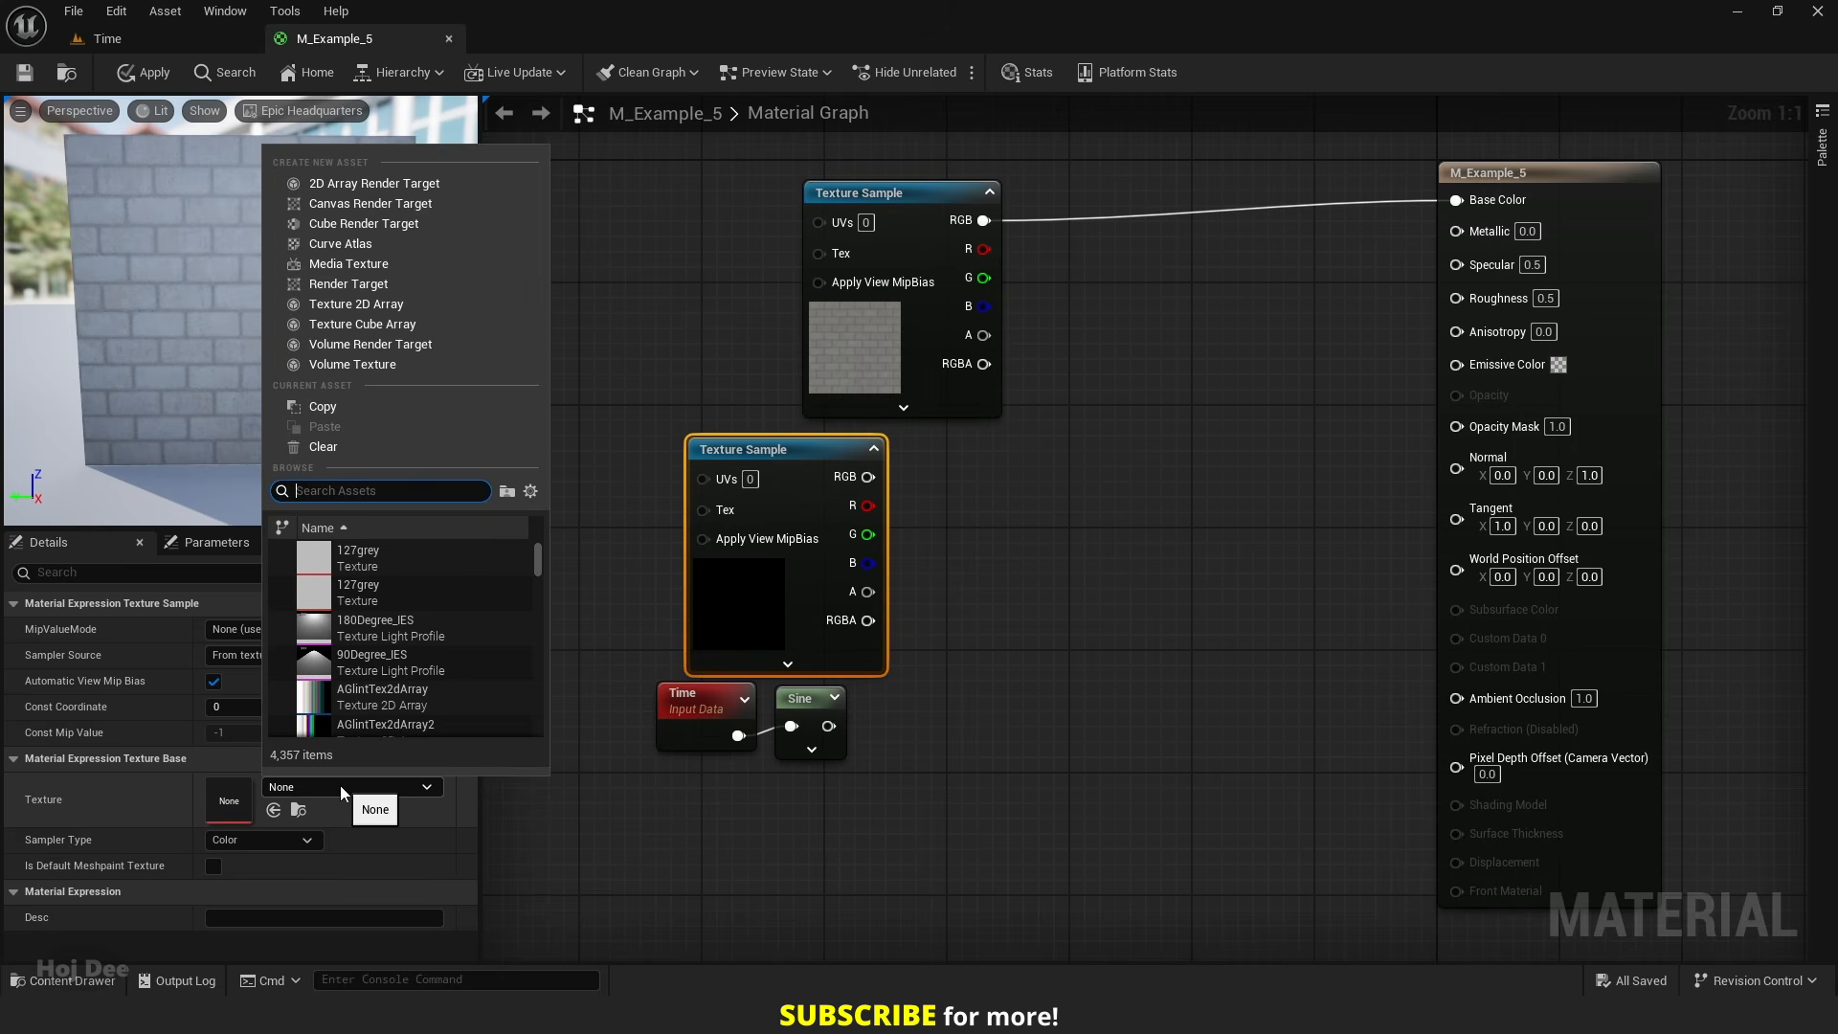
{"action": "type", "text": "perlin noise"}
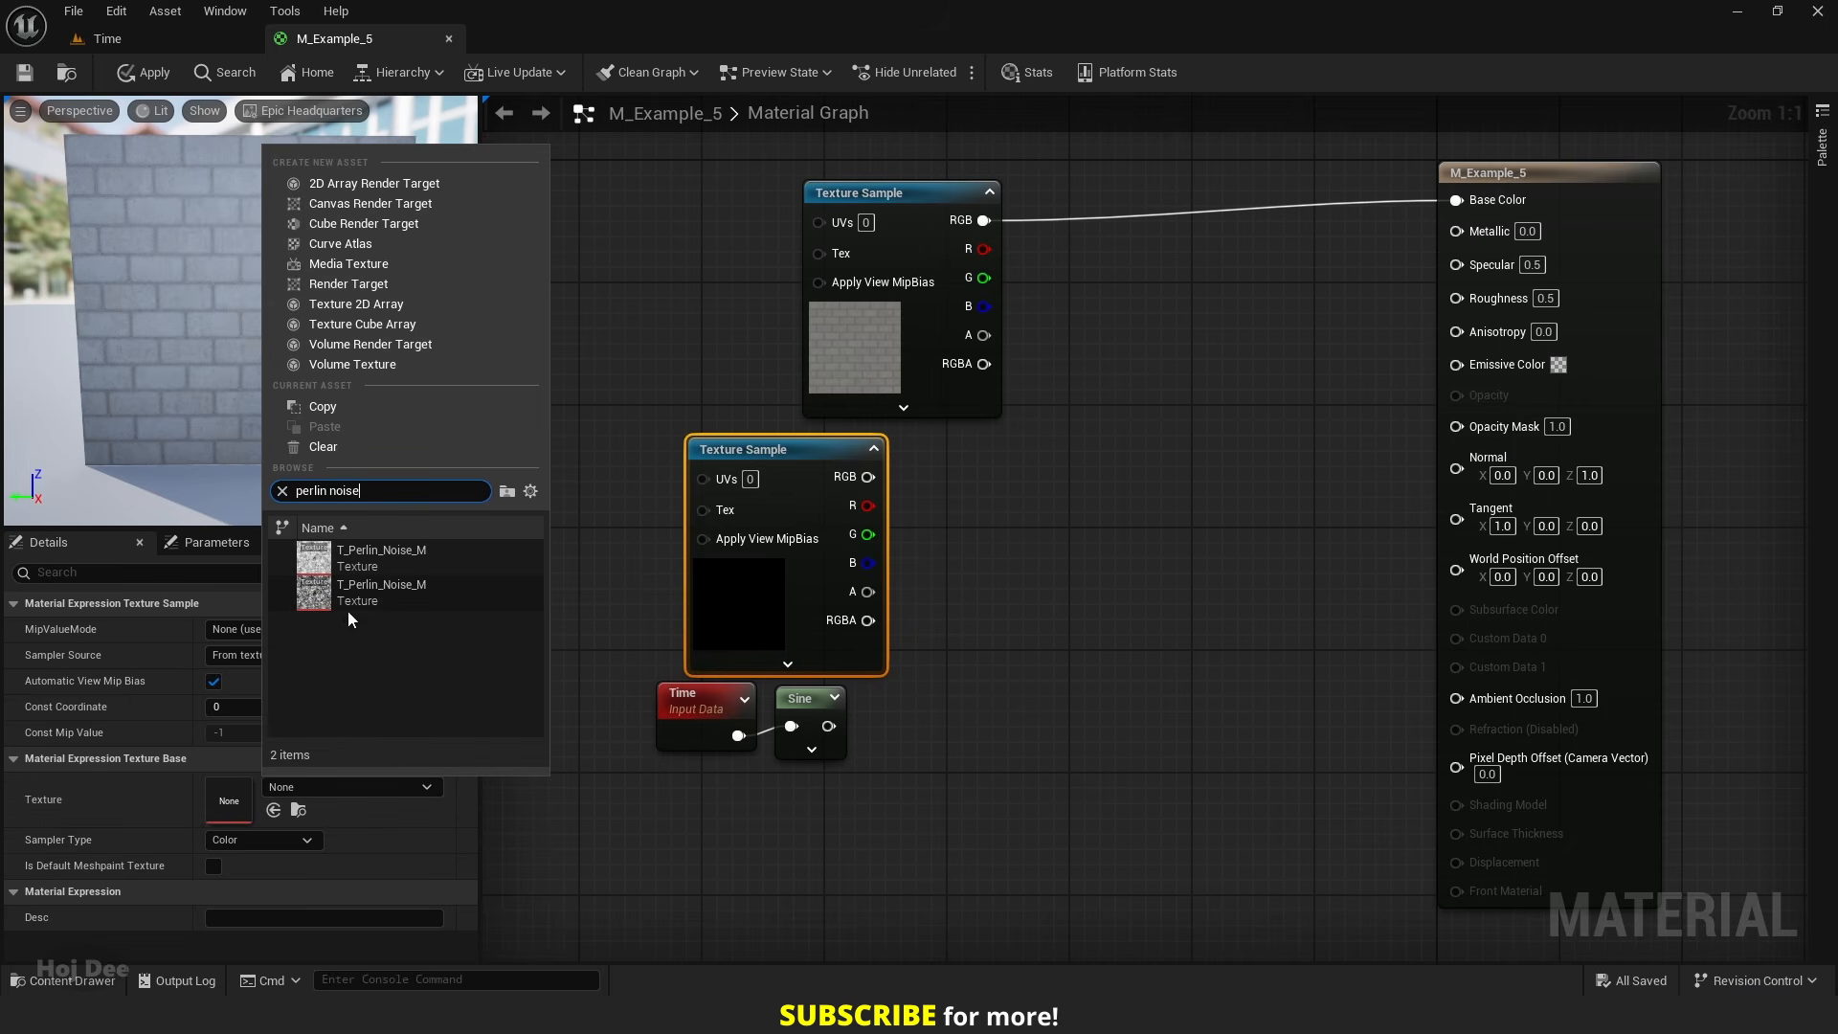
{"action": "left_click", "coordinate": [360, 549]}
- Create an Add node with the noise texture's G output connected to A and the Sine output connected to B
{"action": "right_click_drag", "start_coordinate": [1042, 618], "coordinate": [897, 573]}
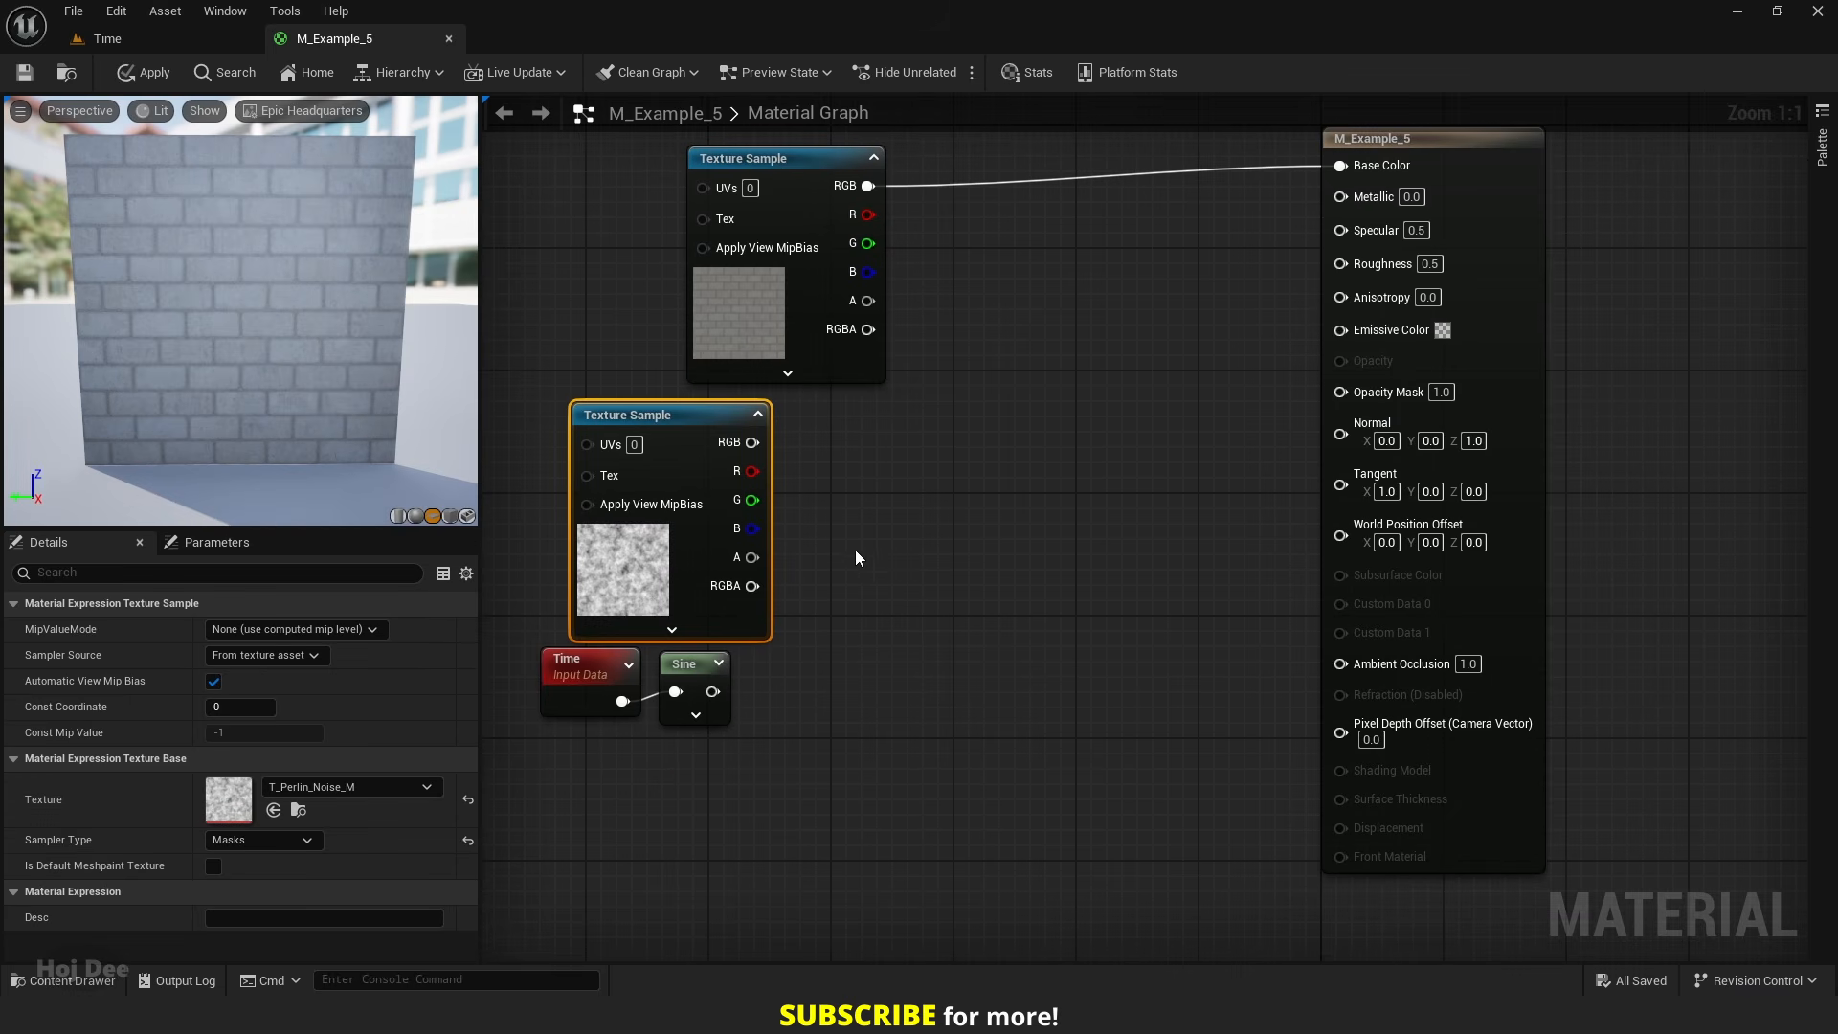
{"action": "left_click", "coordinate": [869, 601]}
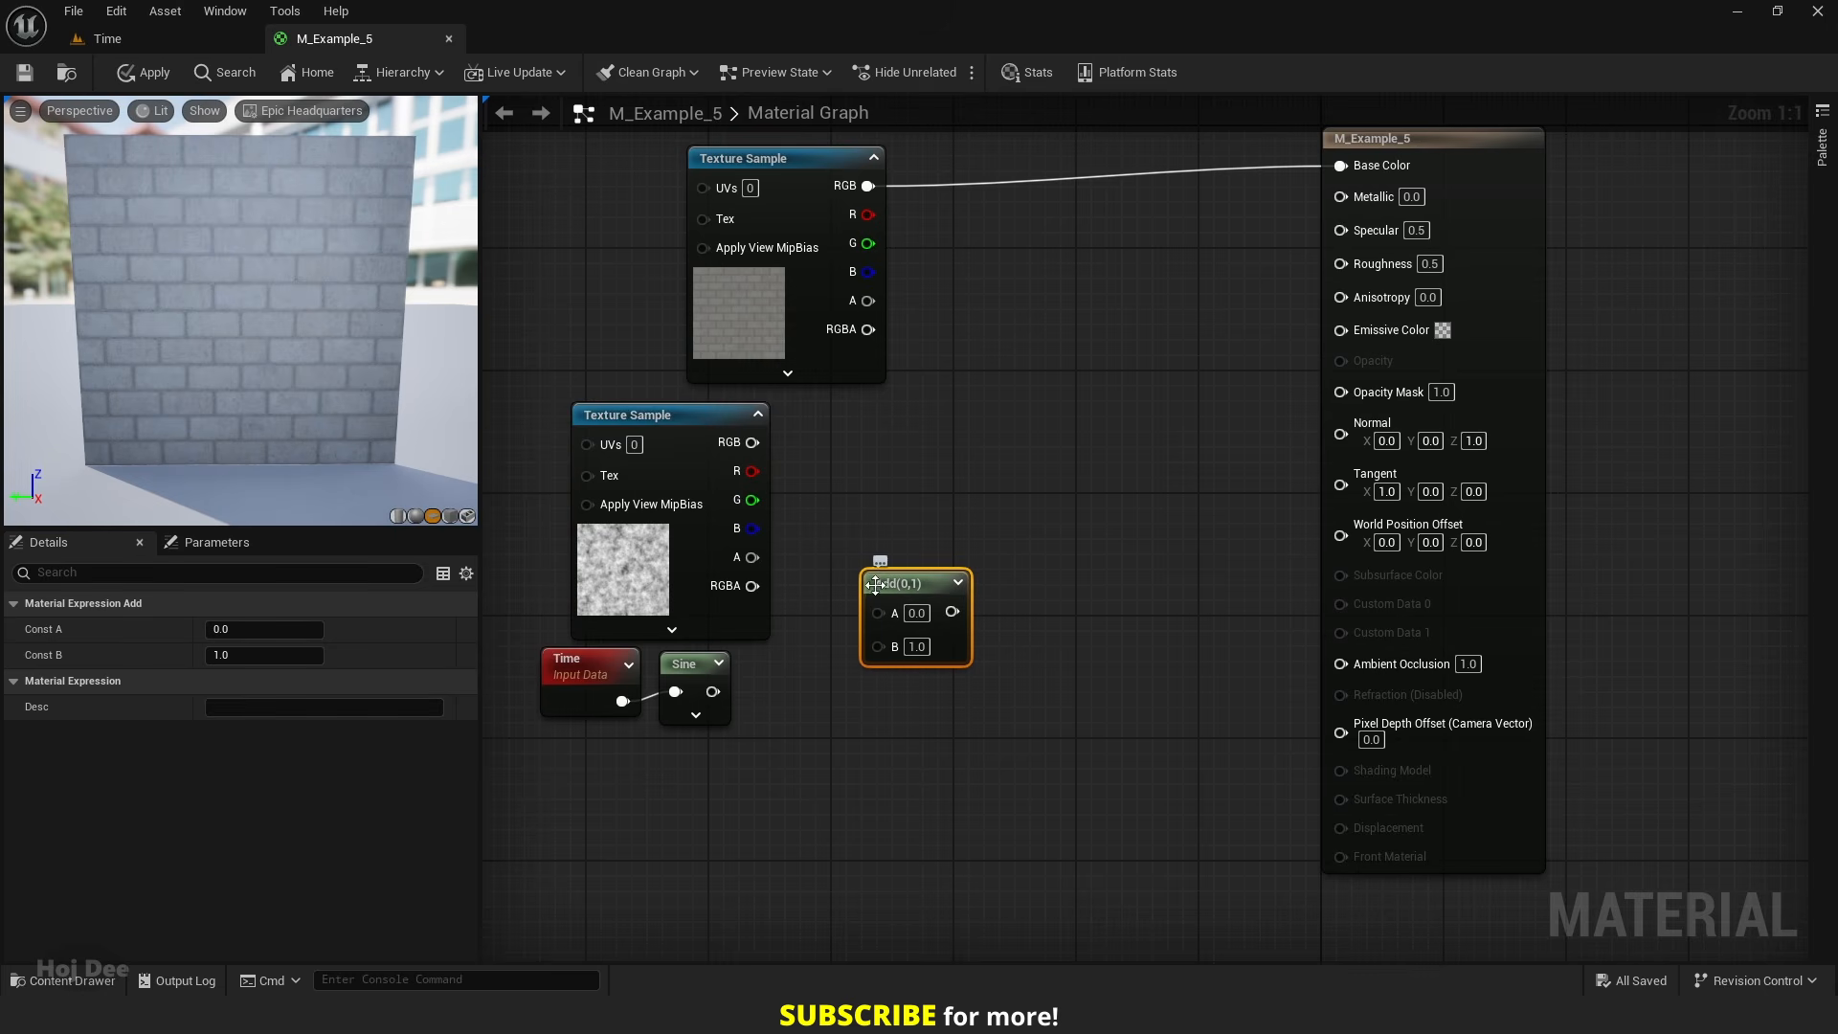
{"action": "left_click_drag", "start_coordinate": [752, 500], "coordinate": [877, 612]}
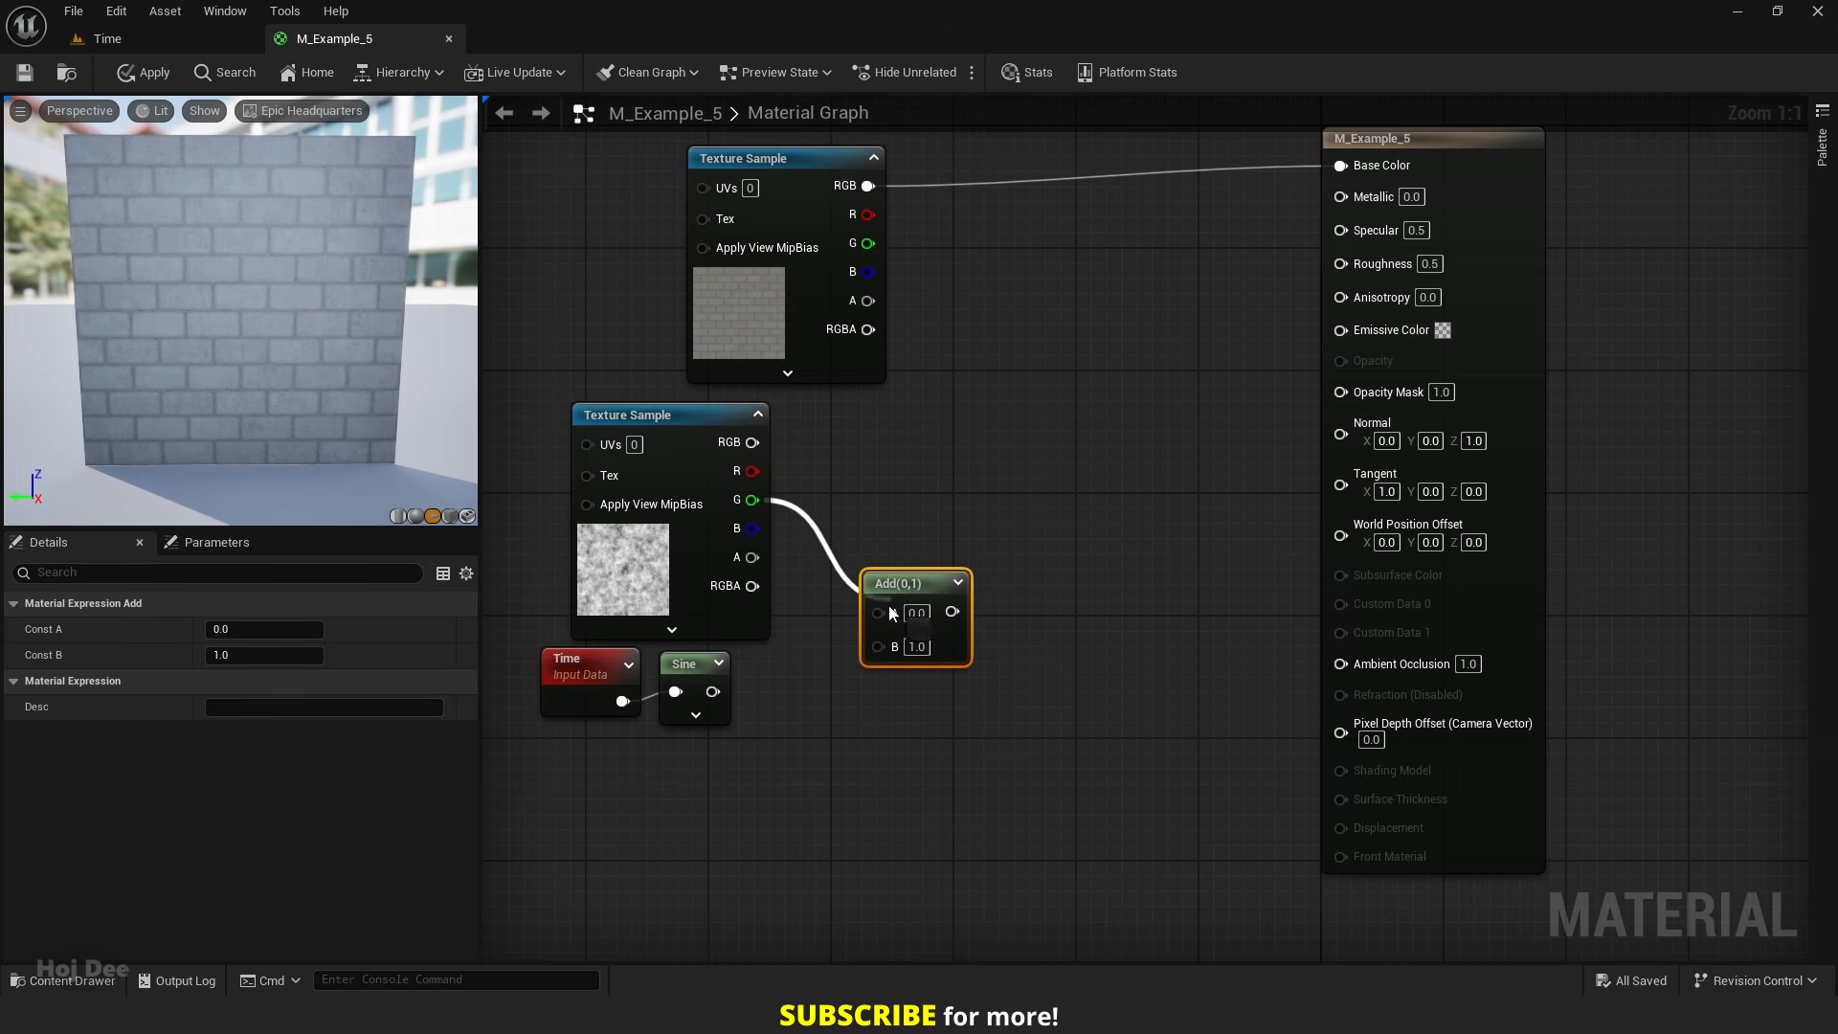
{"action": "left_click_drag", "start_coordinate": [711, 692], "coordinate": [877, 641]}
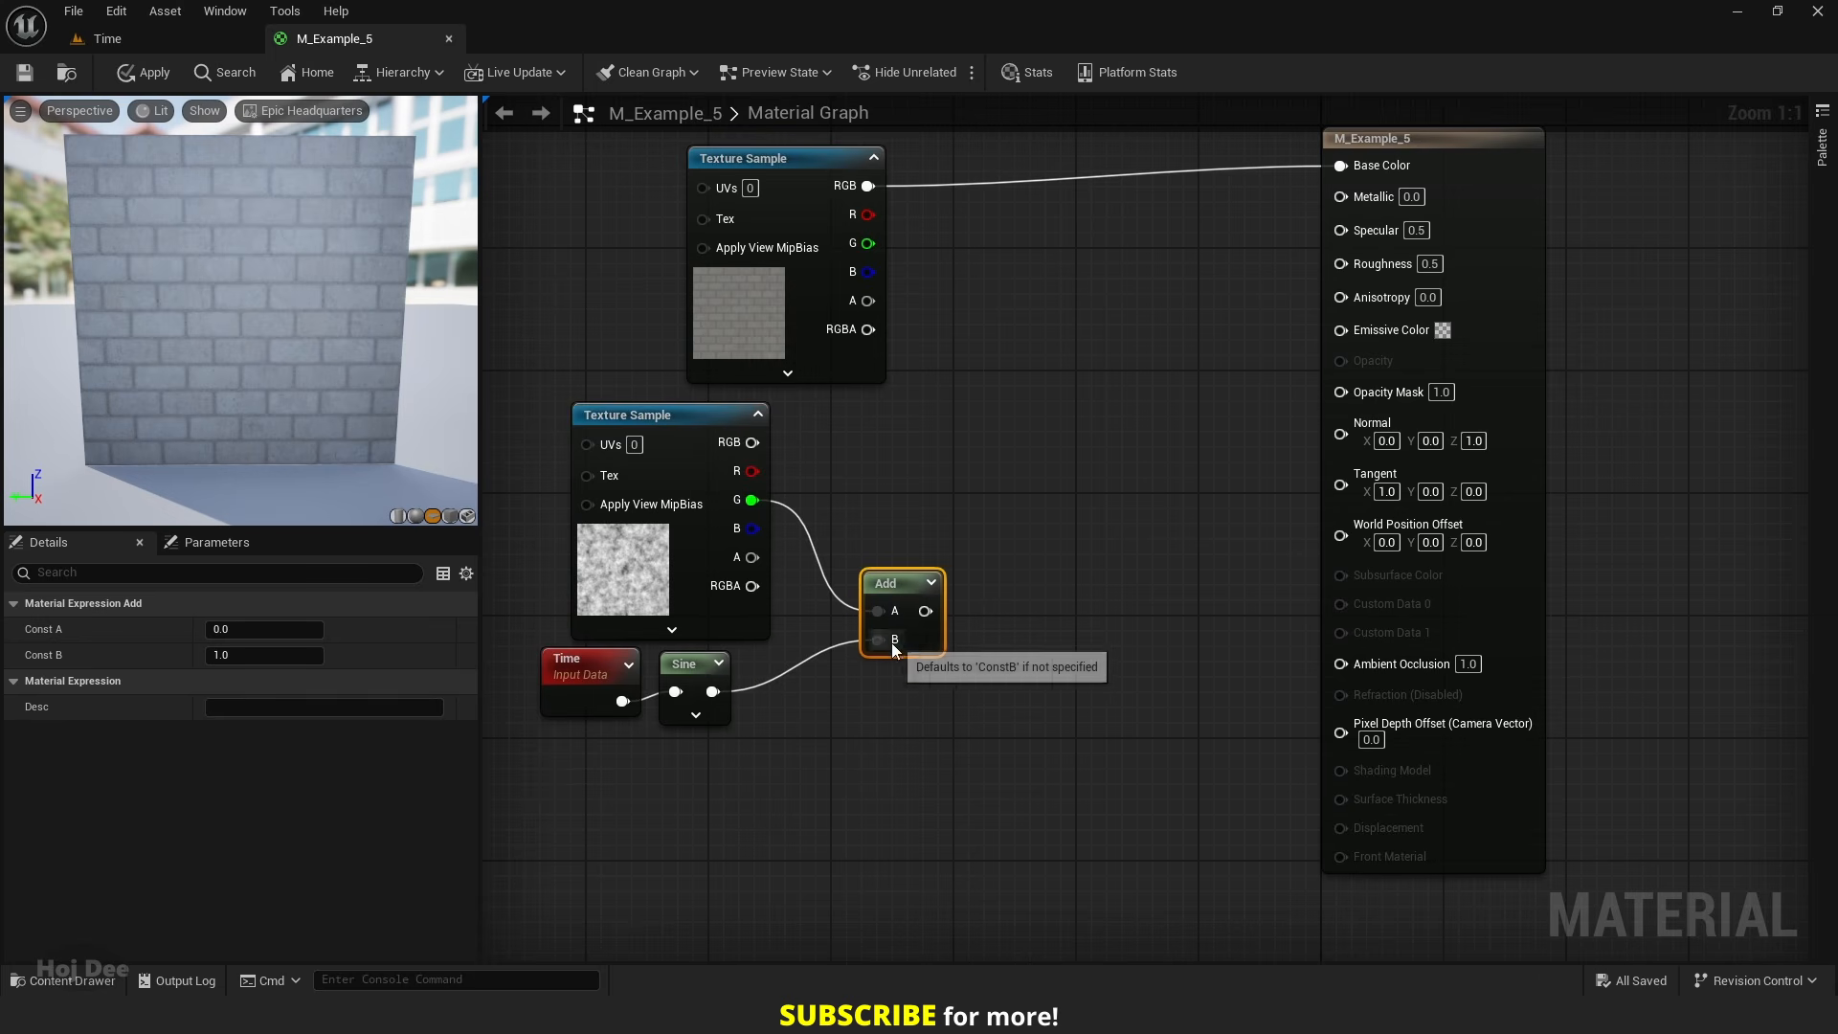
- Move the Time node away from Sine and insert a Multiply node between them, with Time feeding input A
{"action": "right_click_drag", "start_coordinate": [651, 785], "coordinate": [938, 750]}
{"action": "left_click_drag", "start_coordinate": [857, 675], "coordinate": [693, 637]}
{"action": "key", "text": "m"}
{"action": "left_click", "coordinate": [812, 704]}
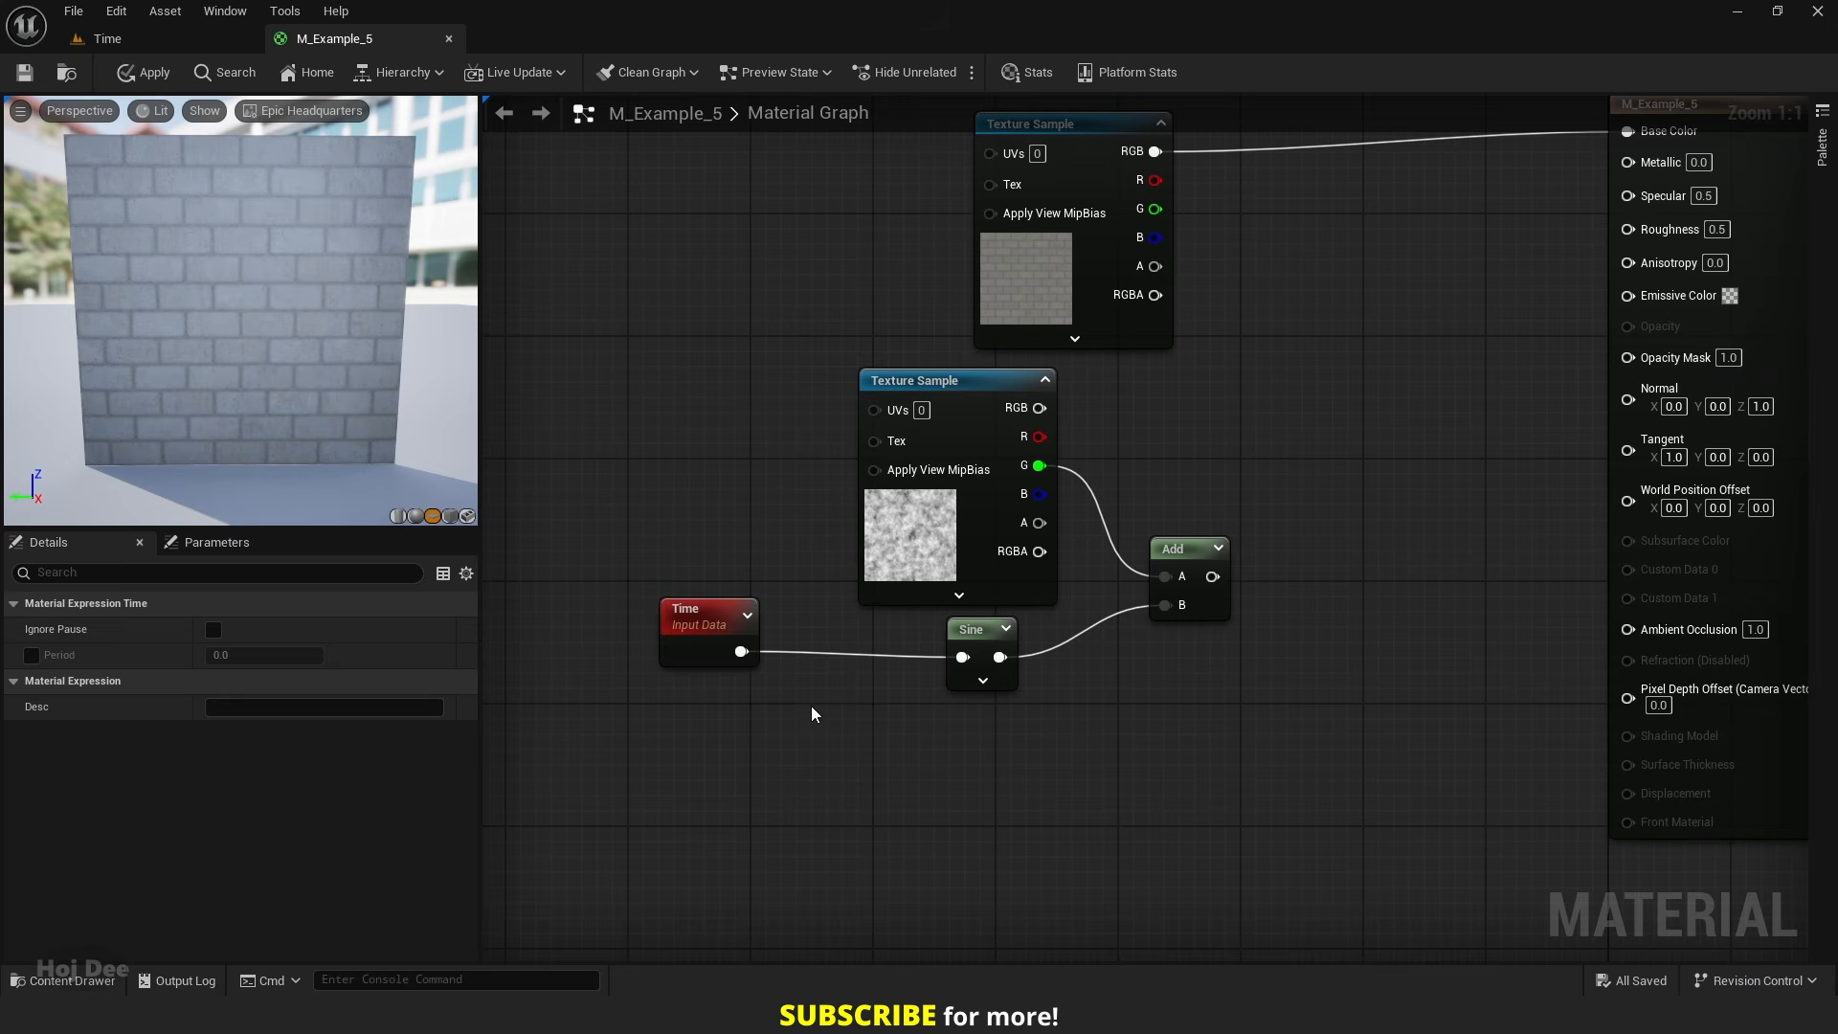
{"action": "left_click_drag", "start_coordinate": [842, 720], "coordinate": [962, 657]}
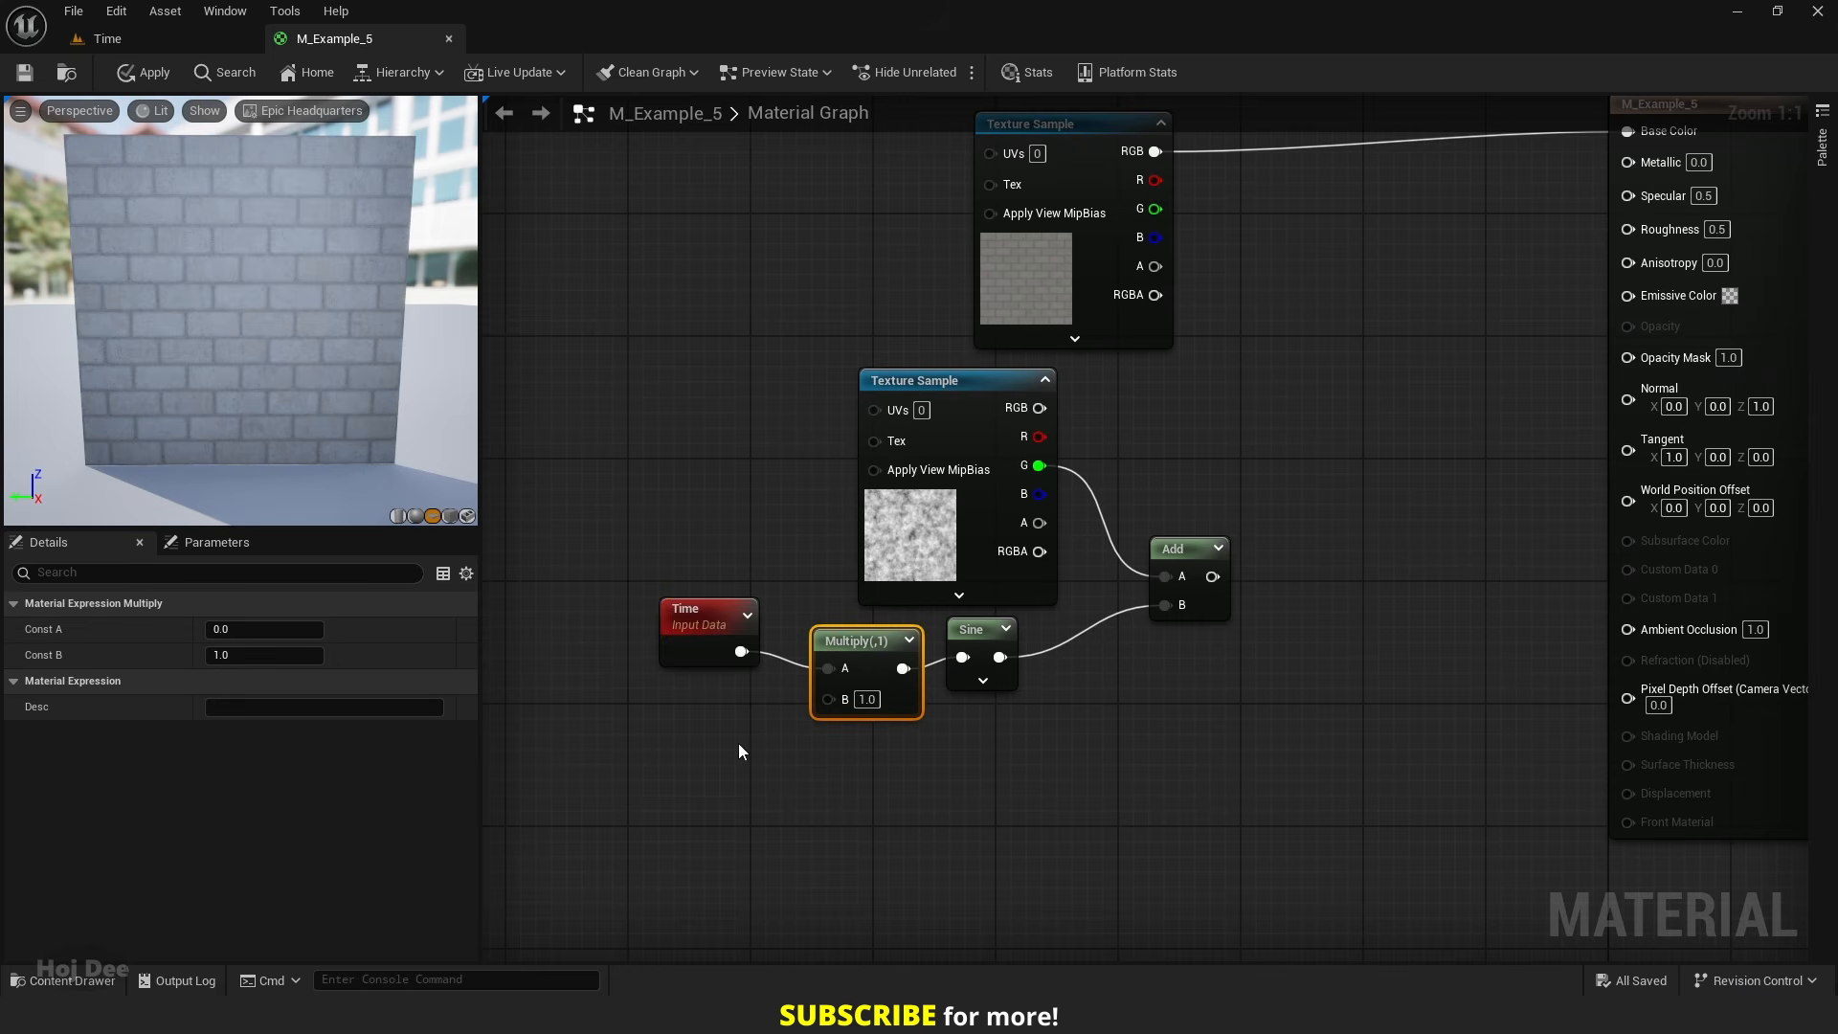
- Add a scalar parameter named Speed below the Time node
{"action": "key", "text": "s"}
{"action": "left_click", "coordinate": [662, 773]}
{"action": "left_click_drag", "start_coordinate": [718, 763], "coordinate": [649, 763]}
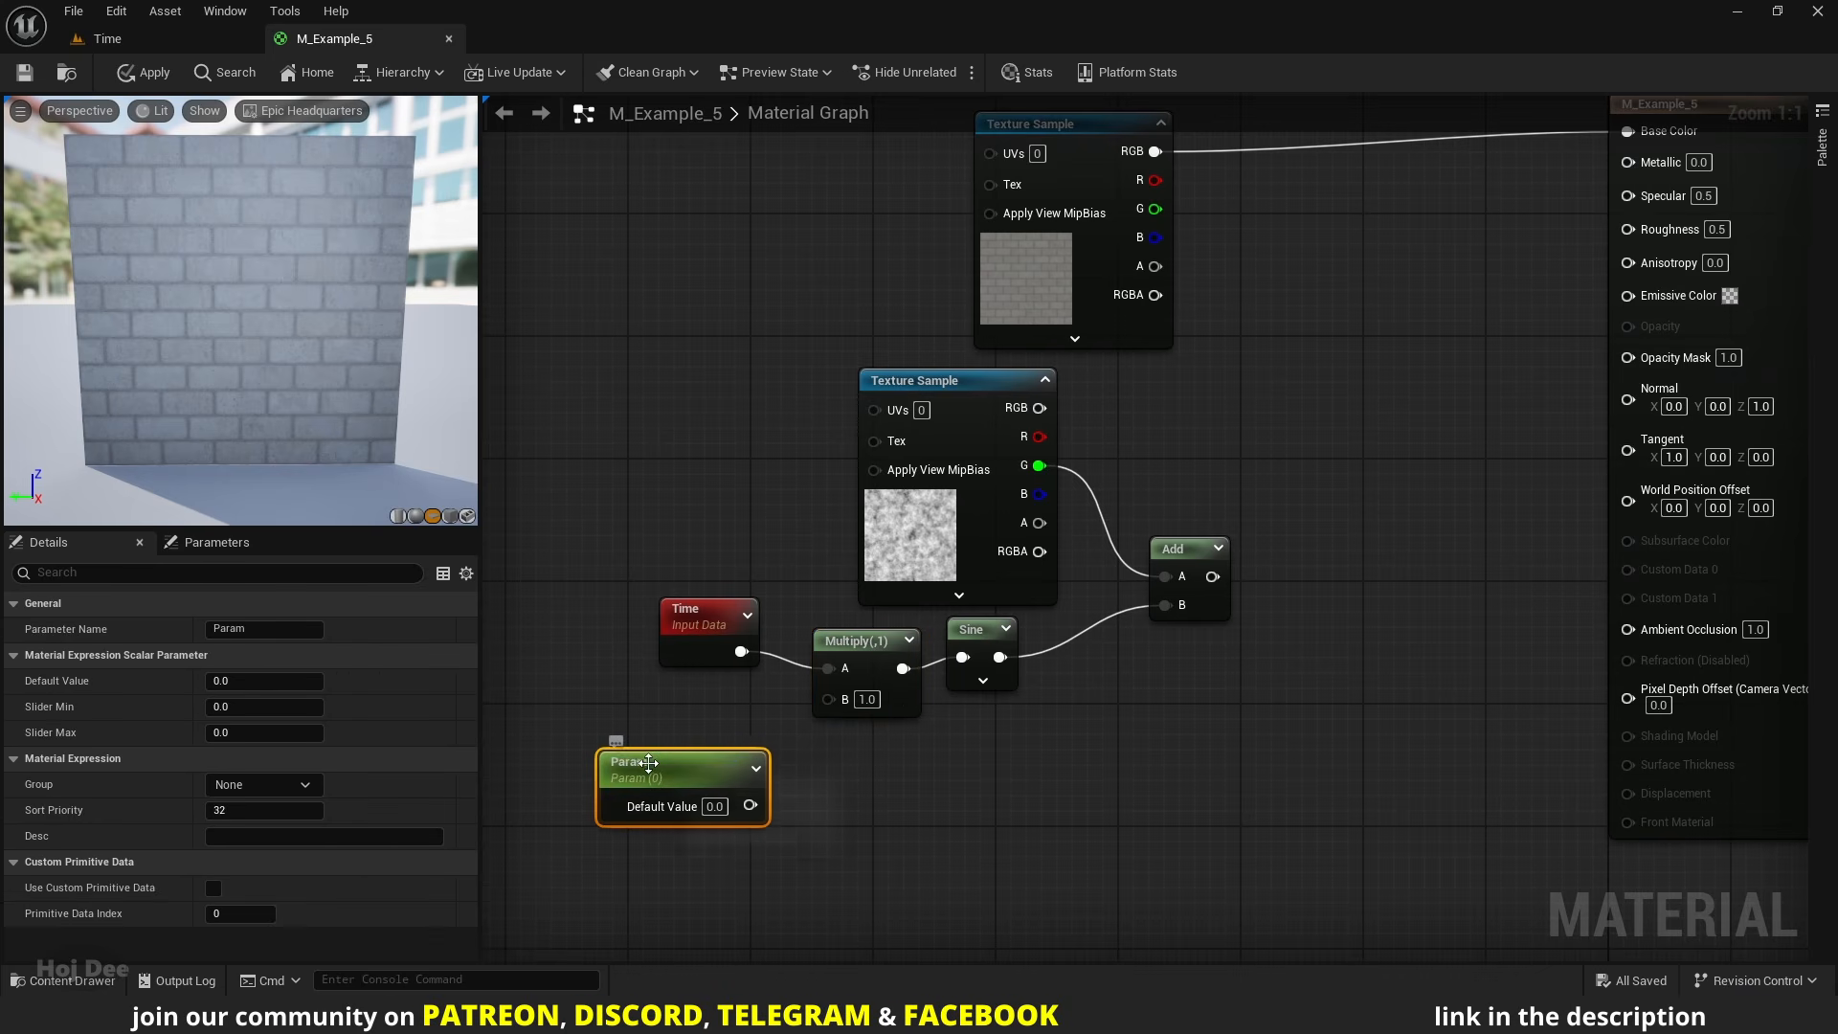
{"action": "key", "text": "F2"}
{"action": "type", "text": "Sp"}
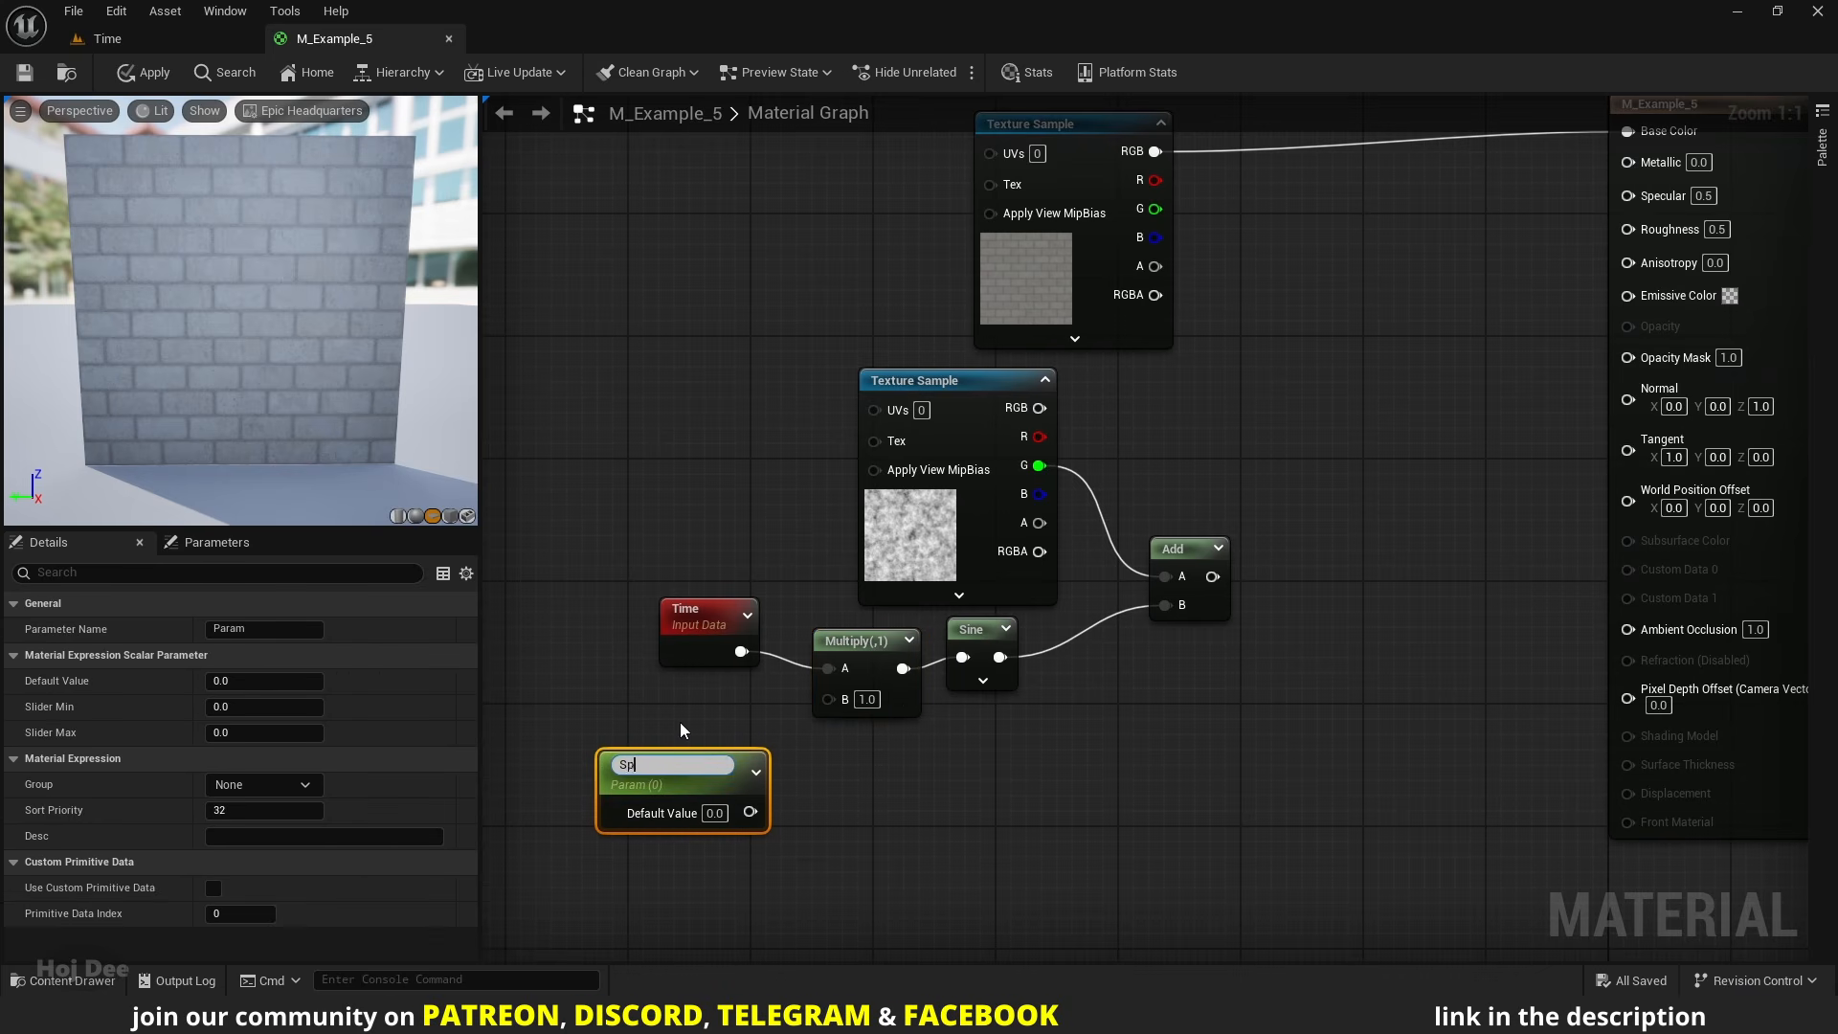
{"action": "type", "text": "eed"}
{"action": "key", "text": "Return"}
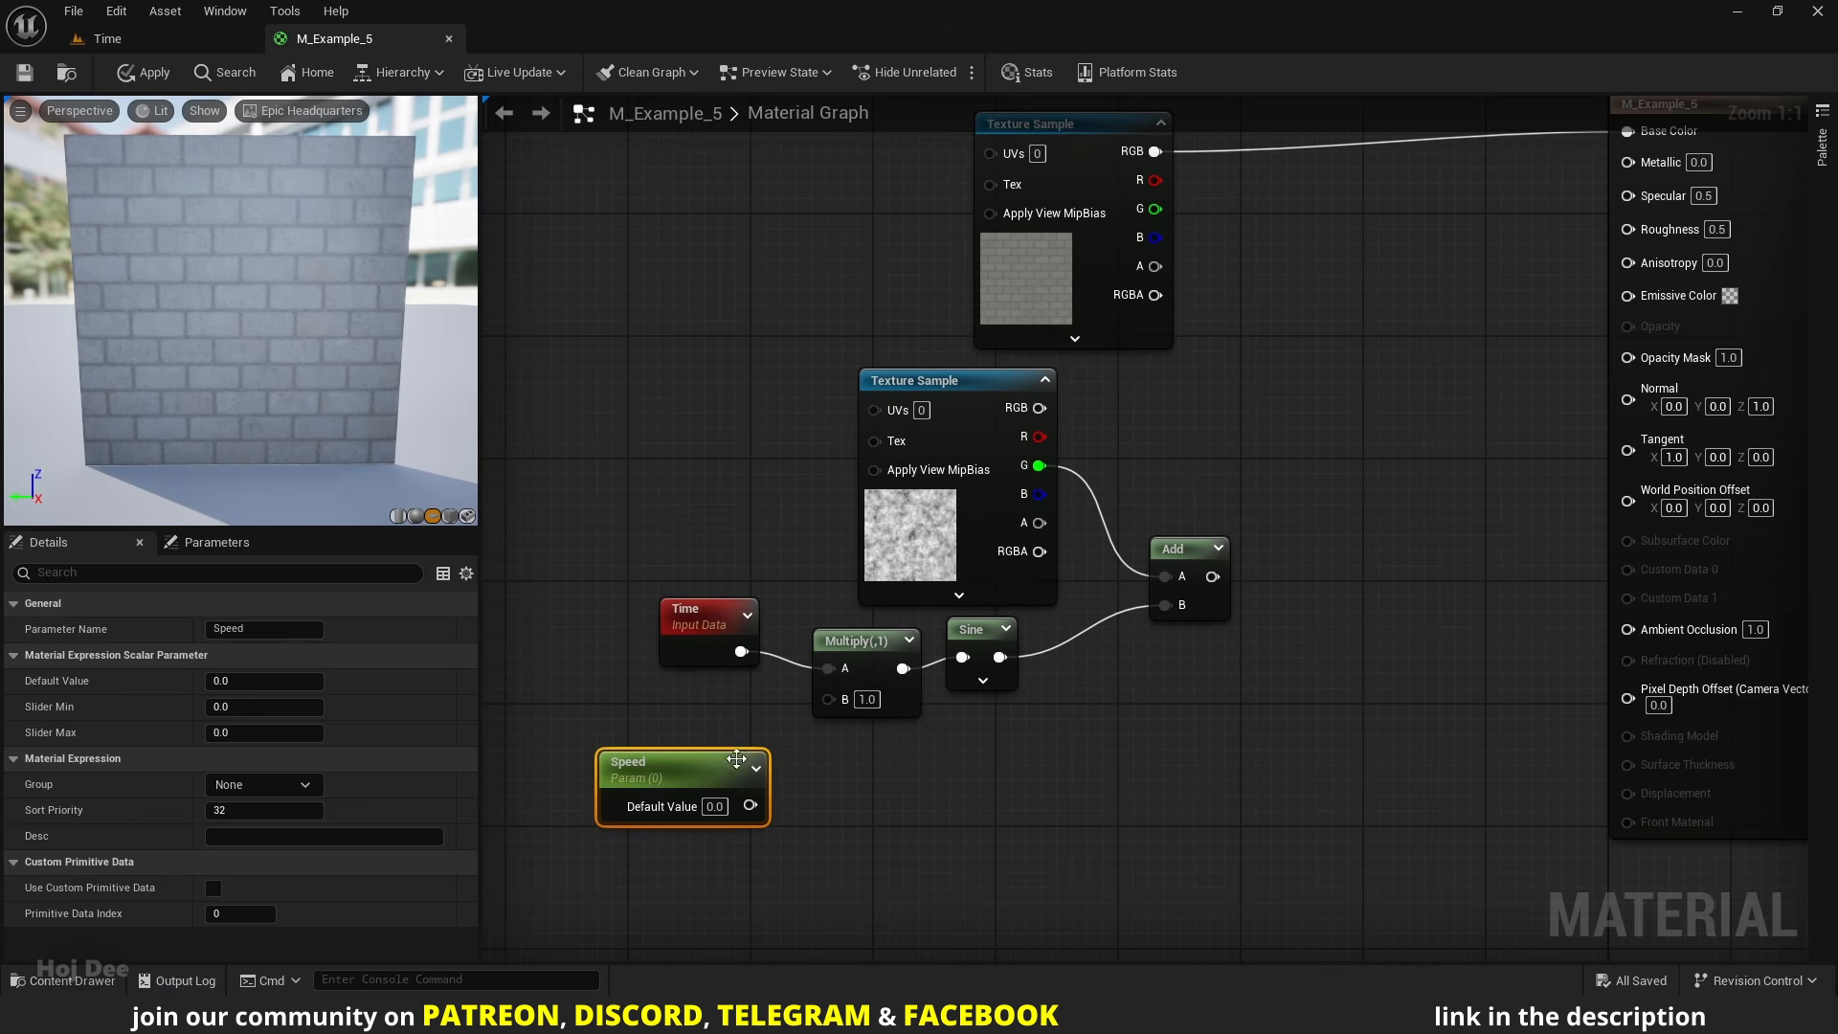
- Set the Speed parameter's default value to 1, connect it to the Multiply node's B input, and place it beneath that node
{"action": "left_click", "coordinate": [715, 805]}
{"action": "type", "text": "1"}
{"action": "key", "text": "Return"}
{"action": "left_click_drag", "start_coordinate": [749, 804], "coordinate": [829, 698]}
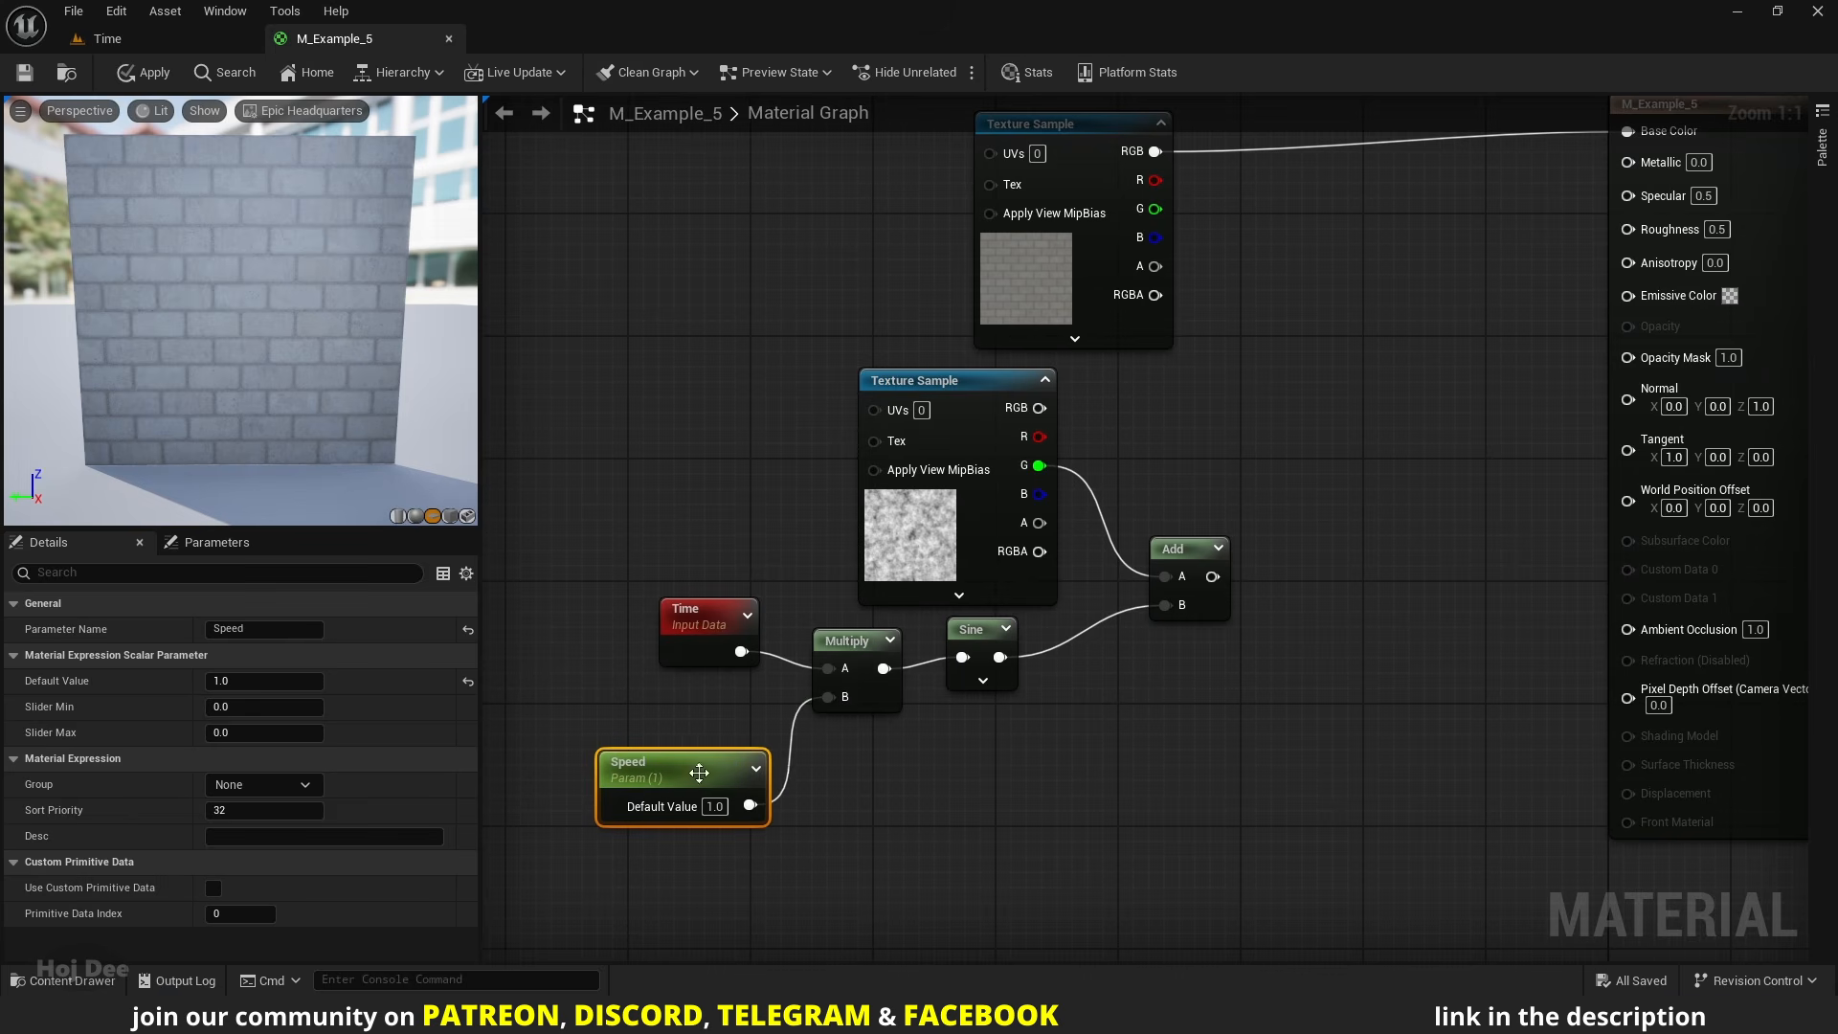
{"action": "left_click_drag", "start_coordinate": [699, 772], "coordinate": [805, 759]}
- Connect the Add node's output to the material's Opacity Mask input and check the preview
{"action": "right_click_drag", "start_coordinate": [1192, 617], "coordinate": [888, 635]}
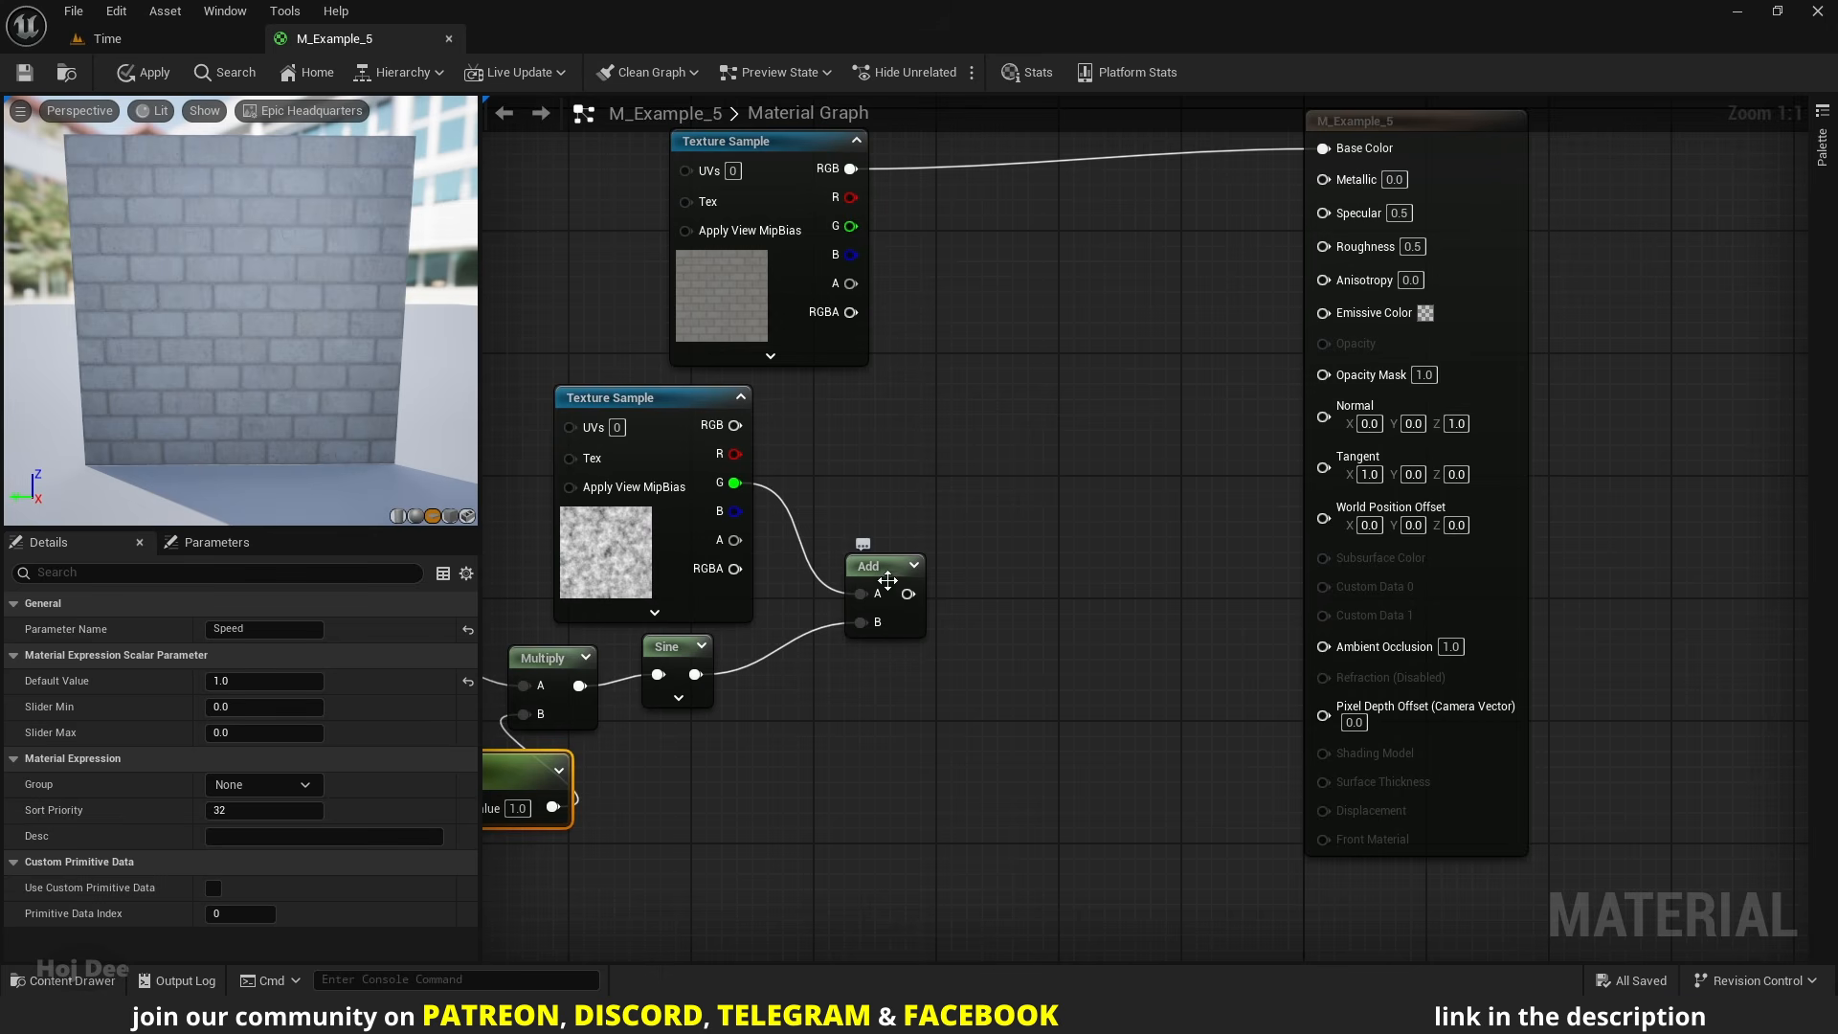
{"action": "left_click_drag", "start_coordinate": [908, 594], "coordinate": [1331, 376]}
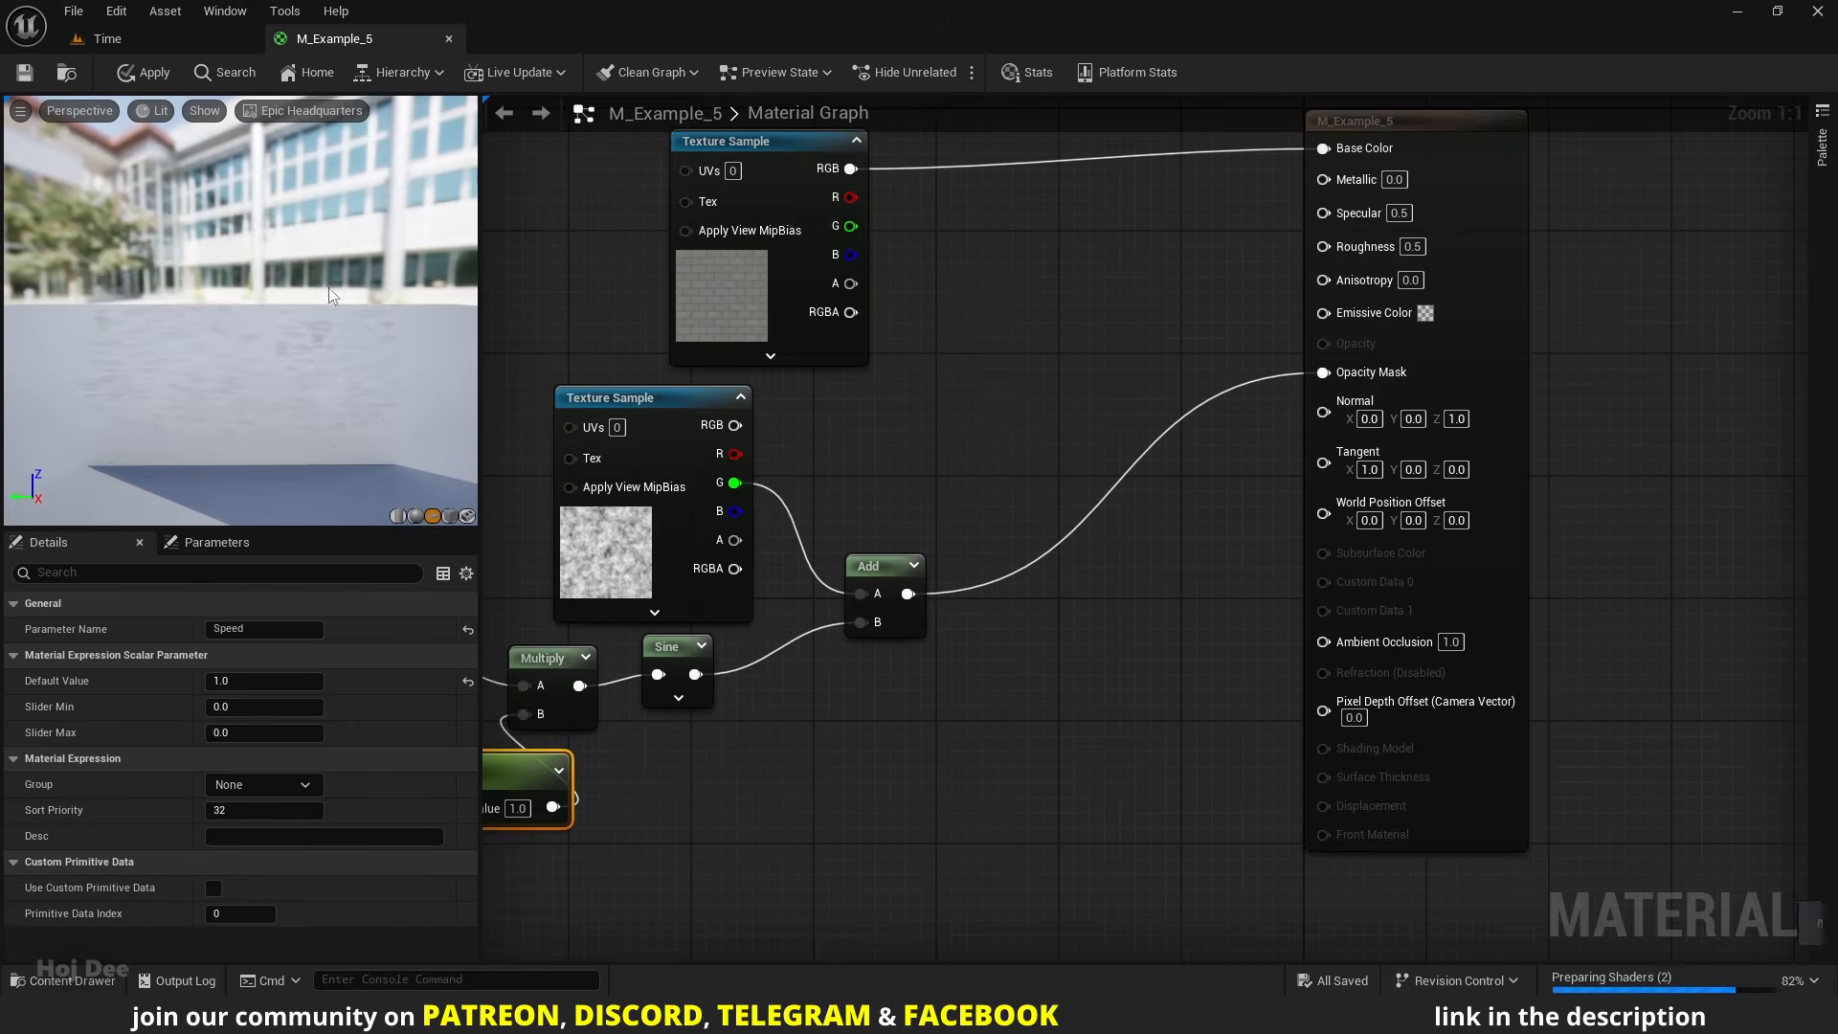
{"action": "mouse_move", "coordinate": [264, 310]}
{"action": "left_mouse_down"}
{"action": "mouse_move", "coordinate": [287, 308]}
{"action": "mouse_move", "coordinate": [265, 296]}
{"action": "left_mouse_up"}
- Set the Speed parameter's default value to 0.25
{"action": "right_click_drag", "start_coordinate": [716, 763], "coordinate": [983, 710]}
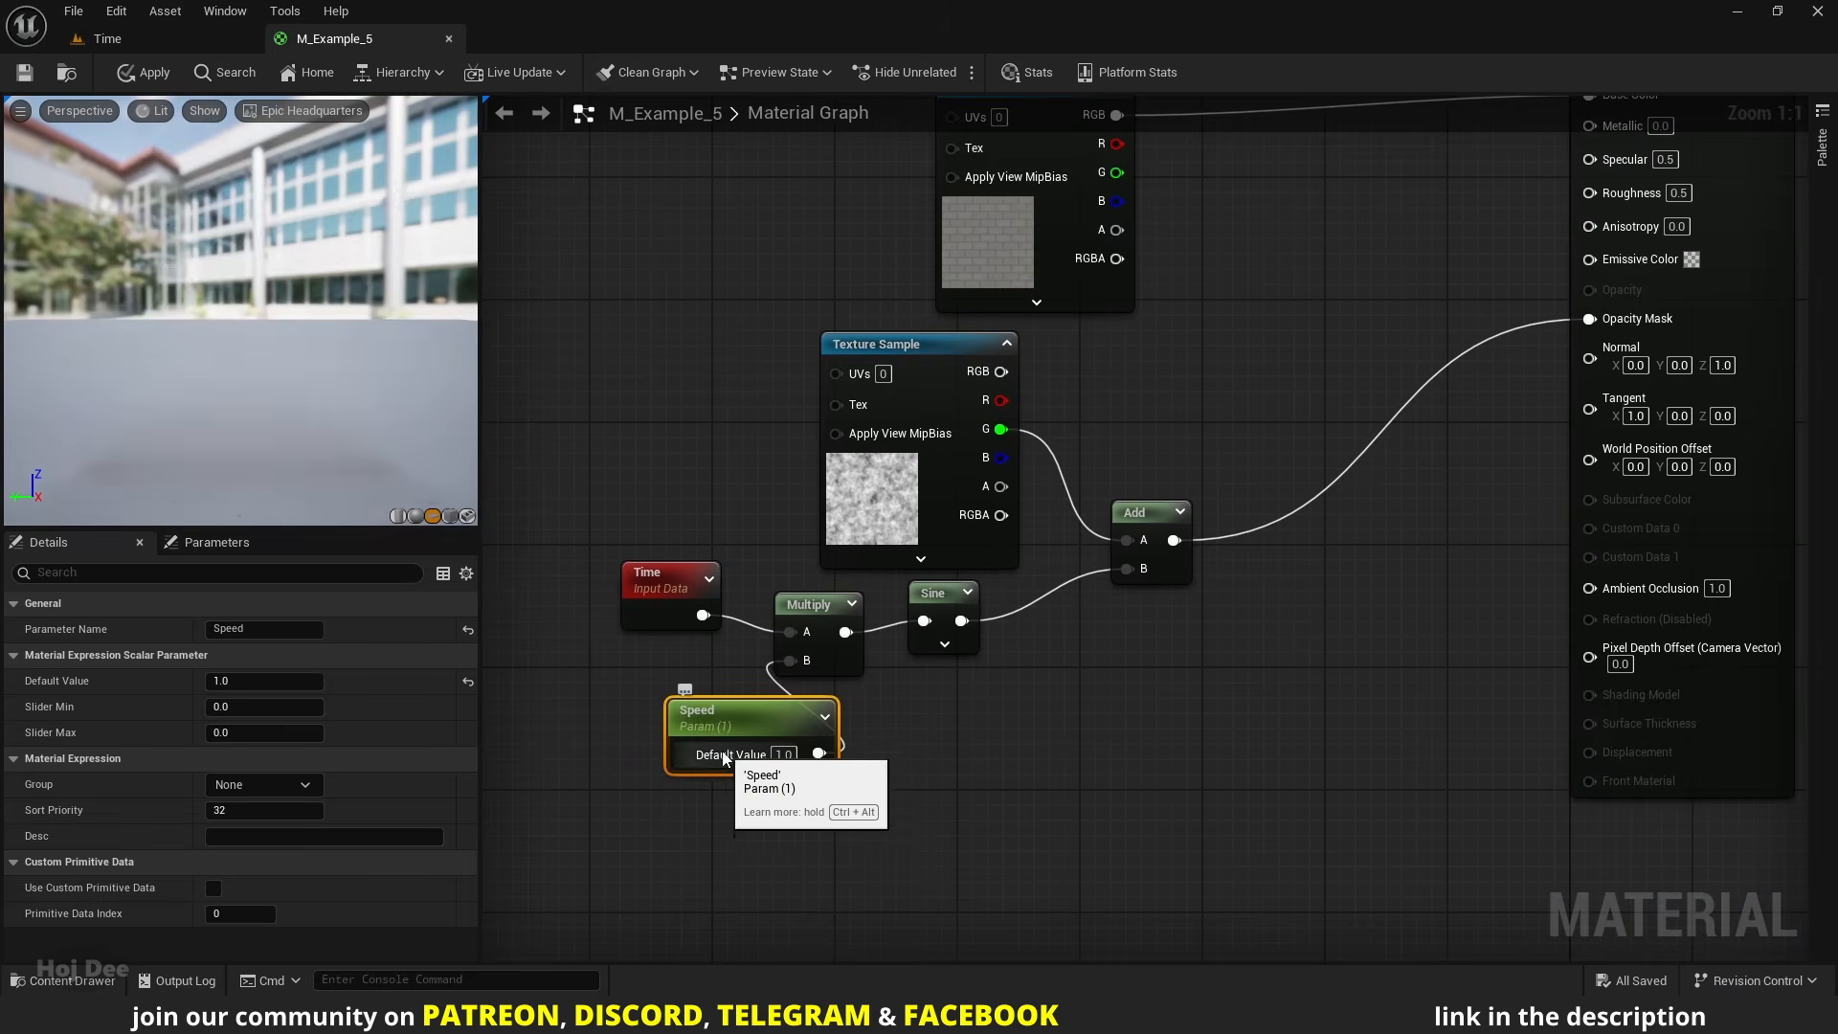
{"action": "left_click", "coordinate": [784, 755]}
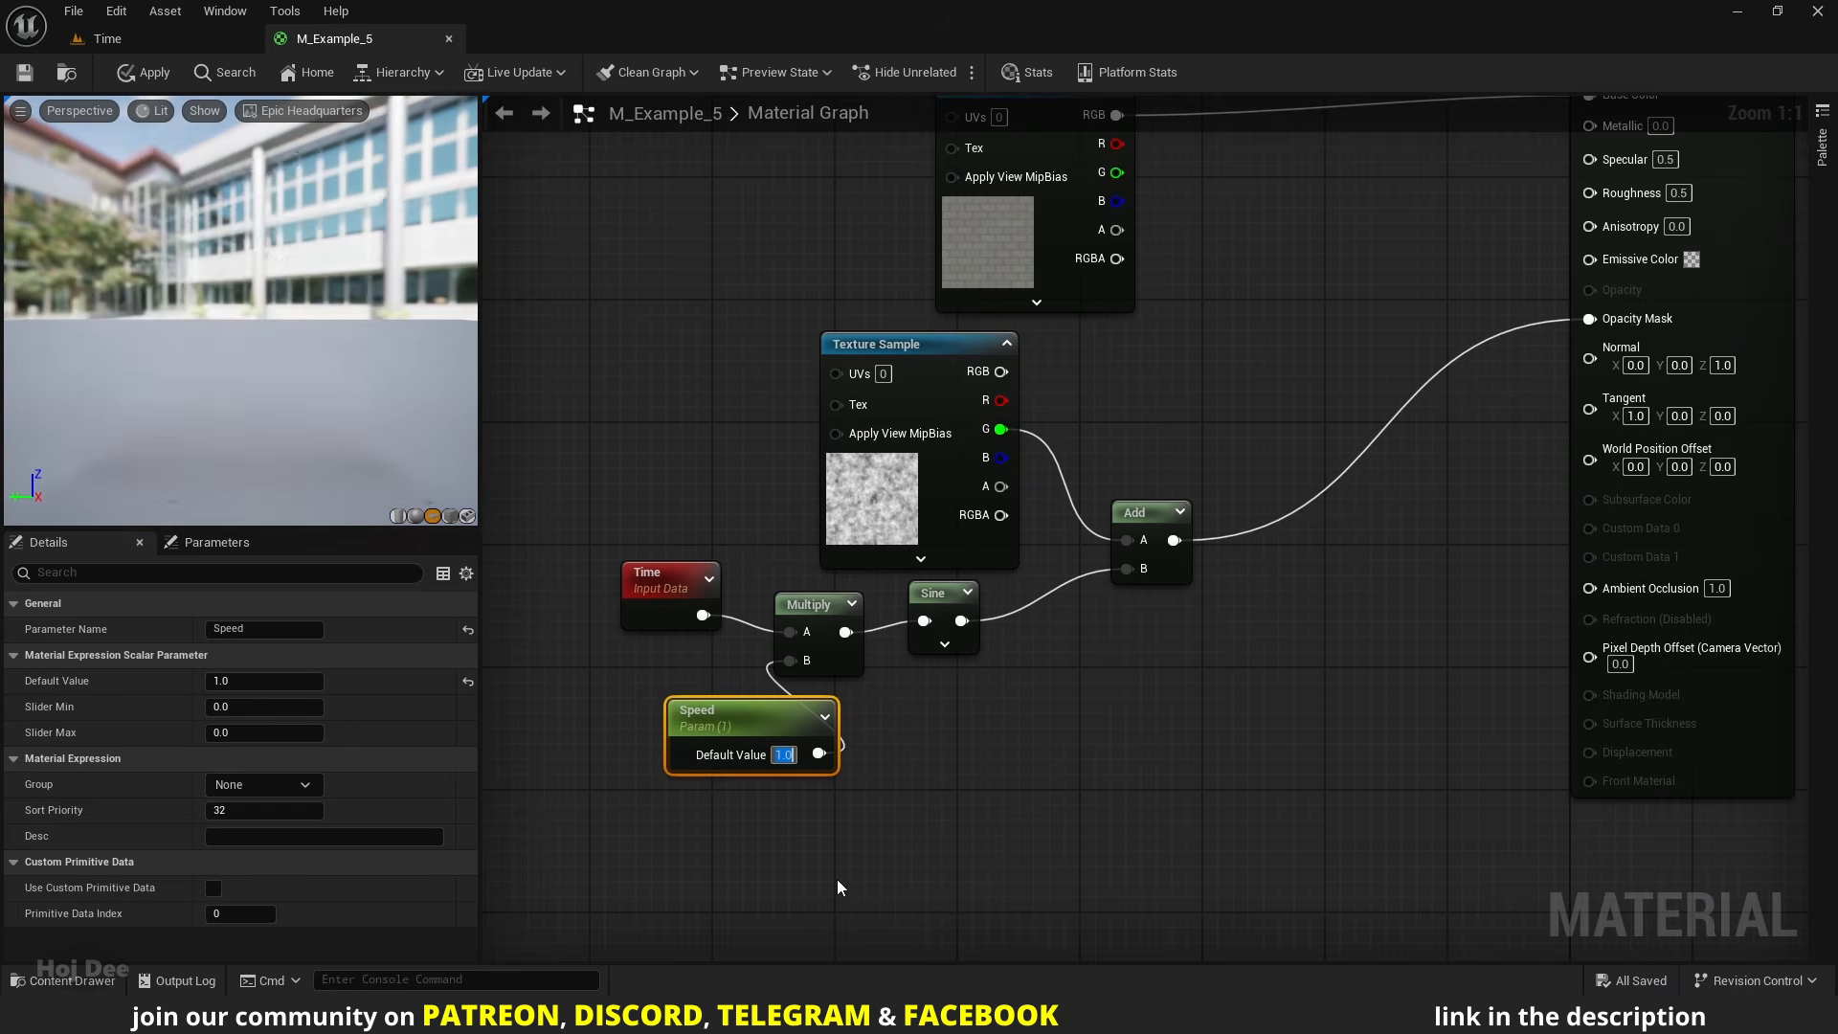
{"action": "type", "text": ".2"}
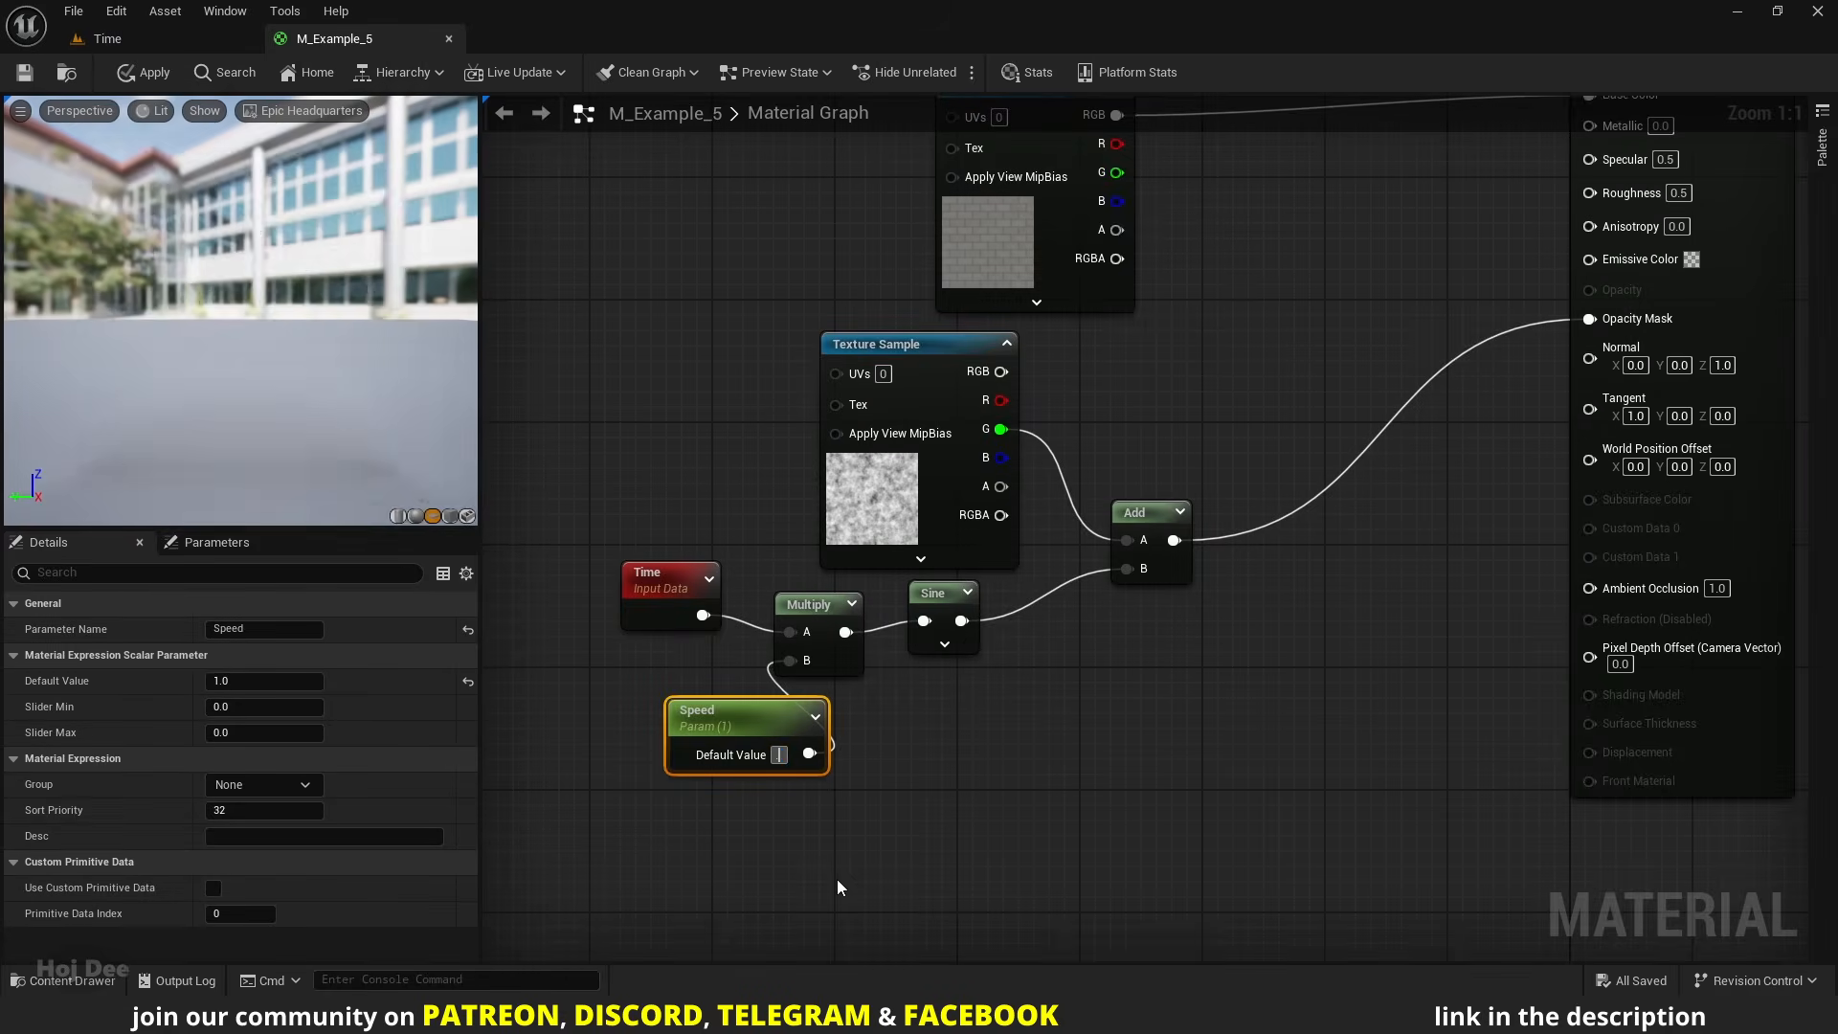
{"action": "type", "text": "5"}
{"action": "key", "text": "Return"}
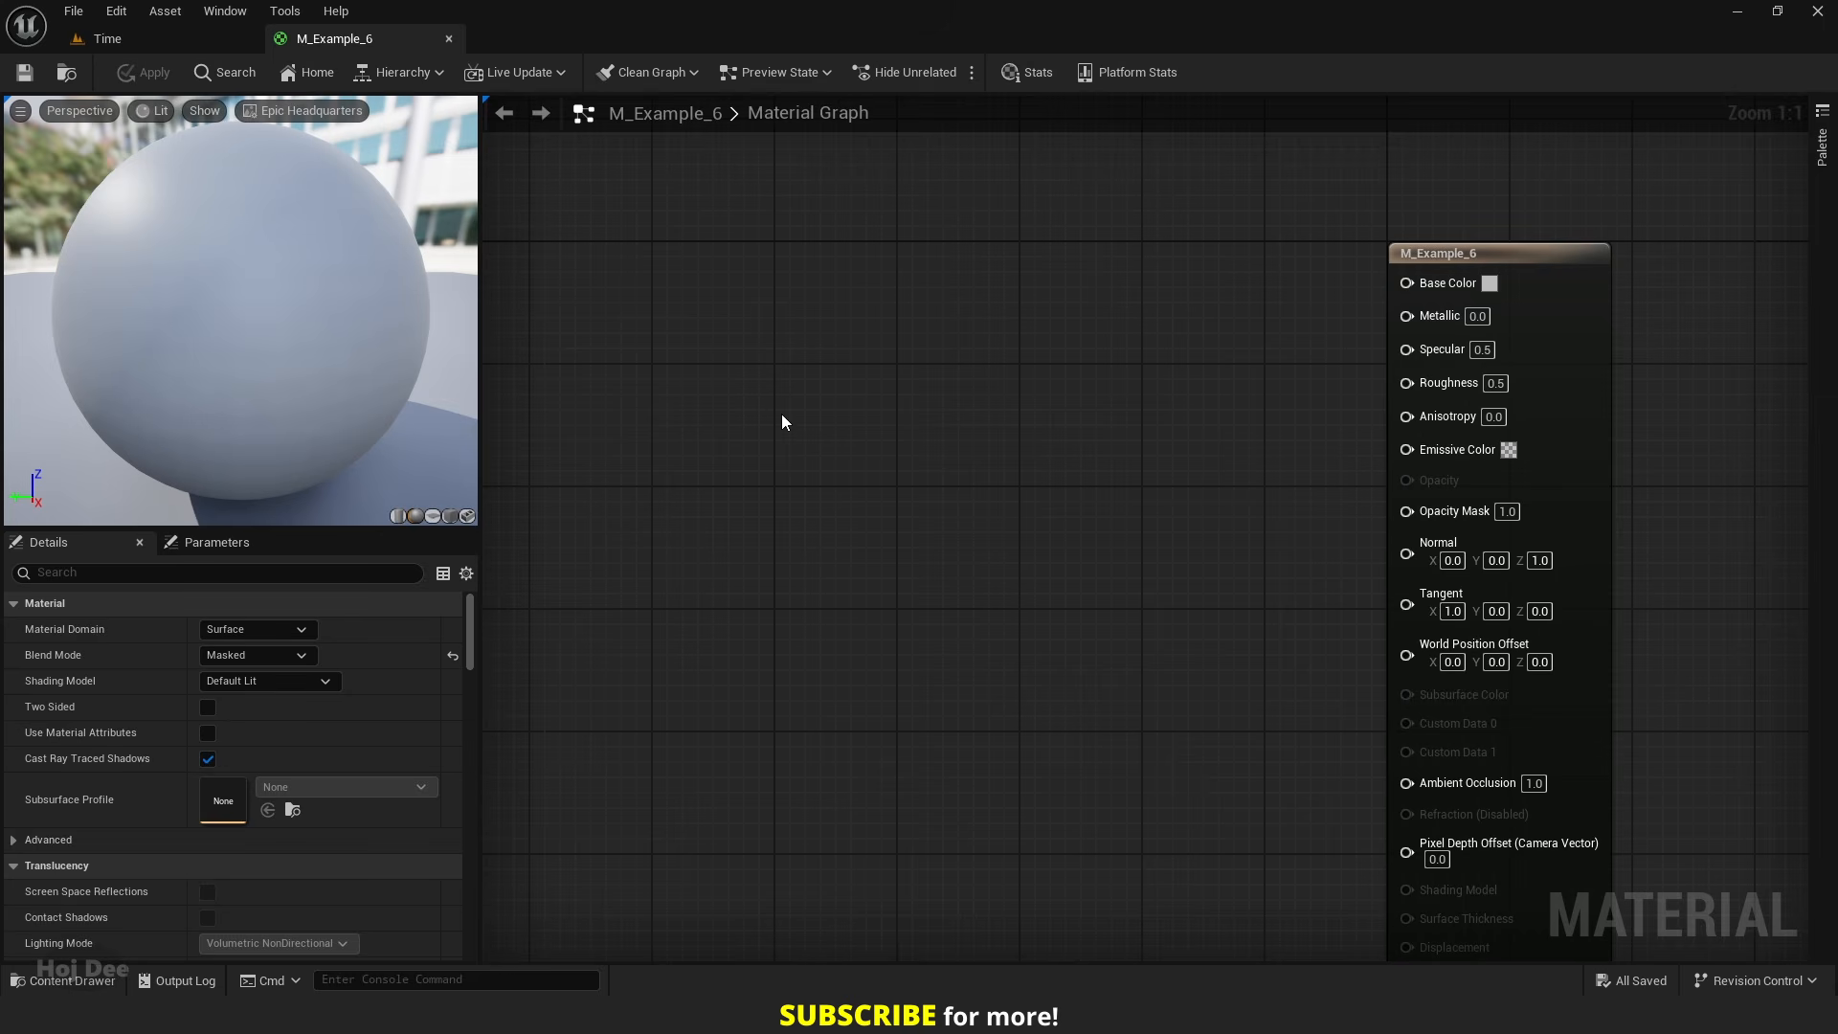
- Add a Time node and a Sine node to the M_Example_6 graph, with Time feeding Sine's input
{"action": "right_click", "coordinate": [782, 414]}
{"action": "type", "text": "time"}
{"action": "key", "text": "Return"}
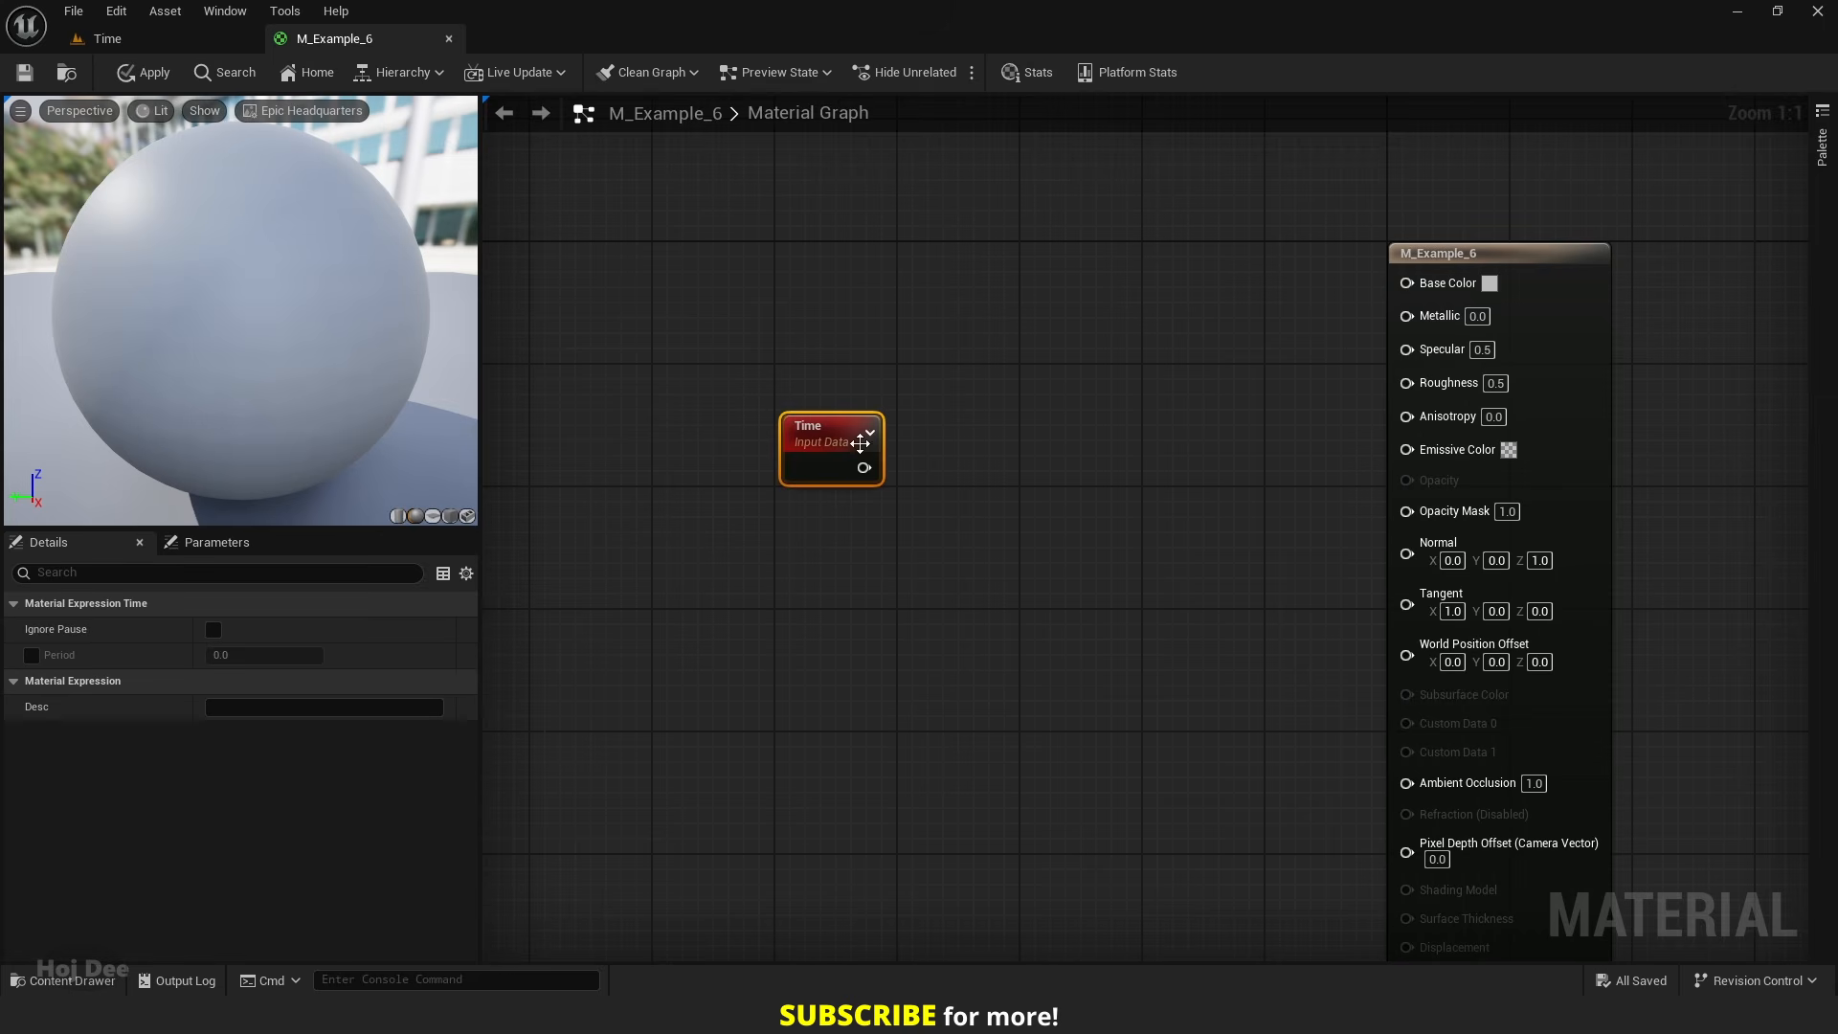
{"action": "right_click", "coordinate": [934, 469]}
{"action": "type", "text": "sine"}
{"action": "key", "text": "Return"}
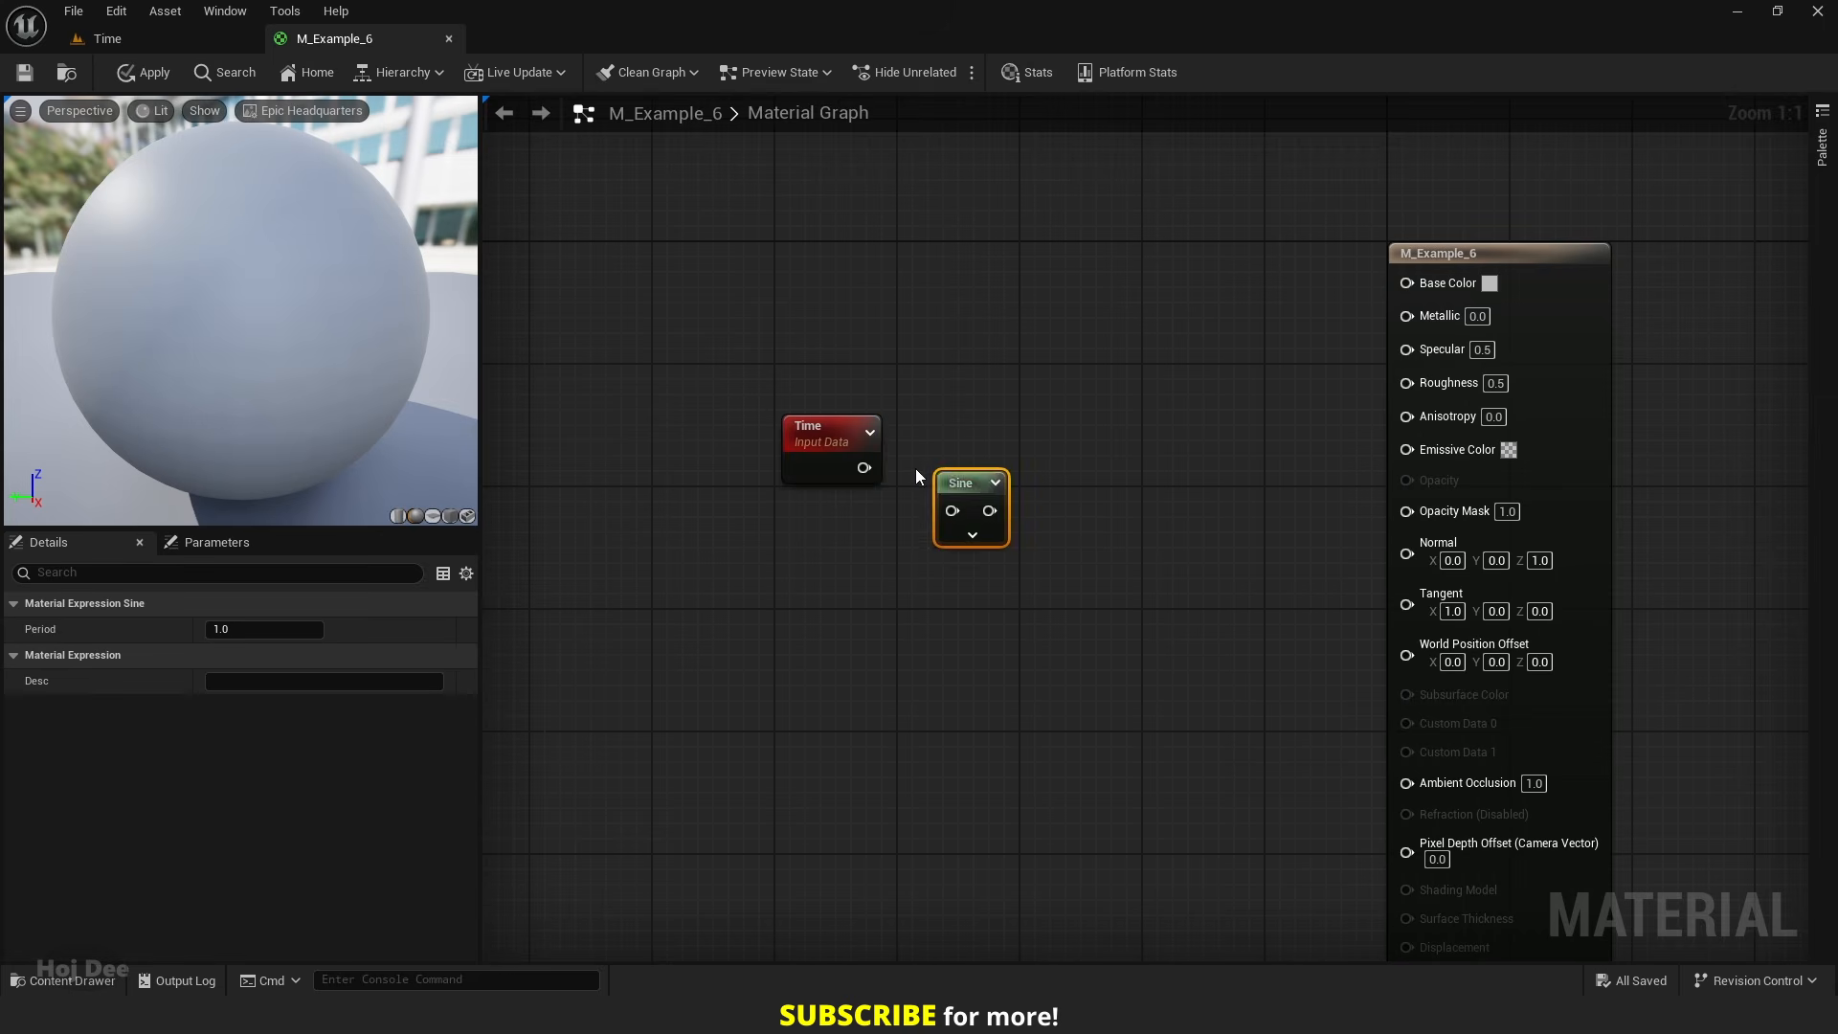
{"action": "left_click_drag", "start_coordinate": [863, 467], "coordinate": [945, 436]}
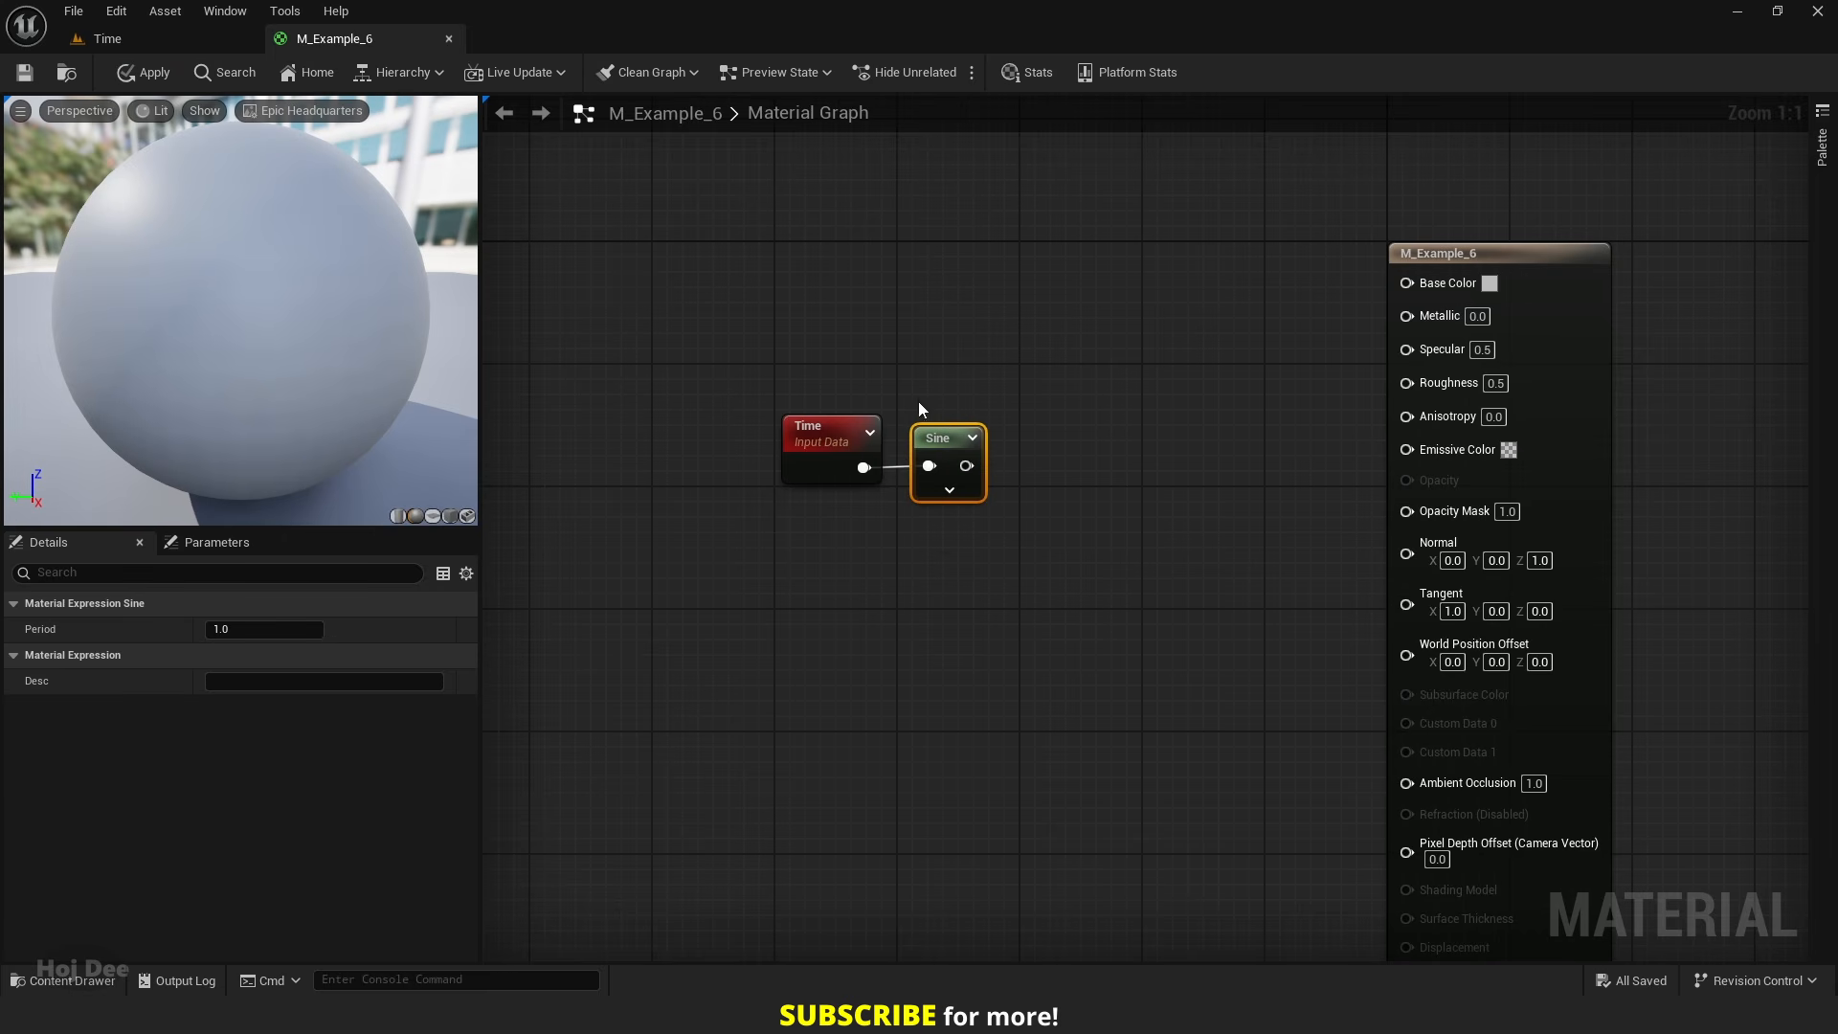
- Space the Time node away from Sine and insert a Multiply node between them, with Time feeding input A
{"action": "left_click", "coordinate": [834, 560]}
{"action": "left_click_drag", "start_coordinate": [886, 589], "coordinate": [874, 548]}
{"action": "left_click_drag", "start_coordinate": [833, 448], "coordinate": [617, 450]}
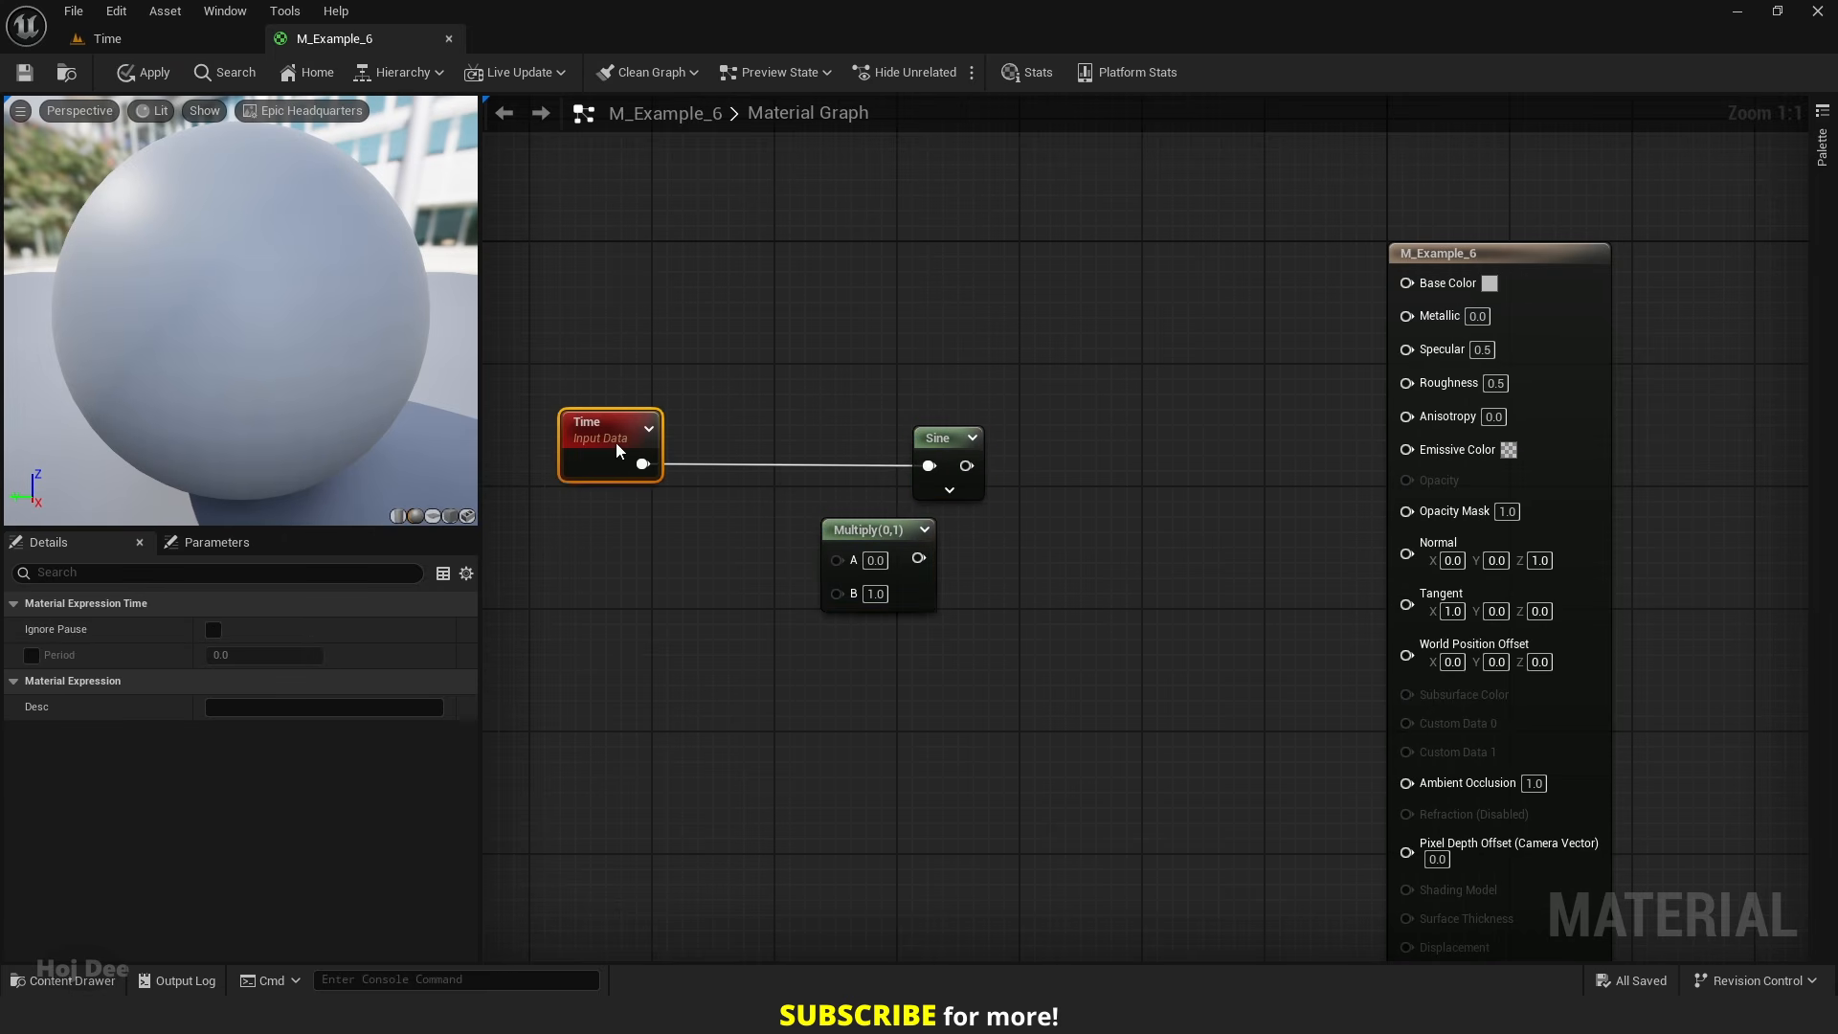
{"action": "left_click_drag", "start_coordinate": [844, 525], "coordinate": [773, 452]}
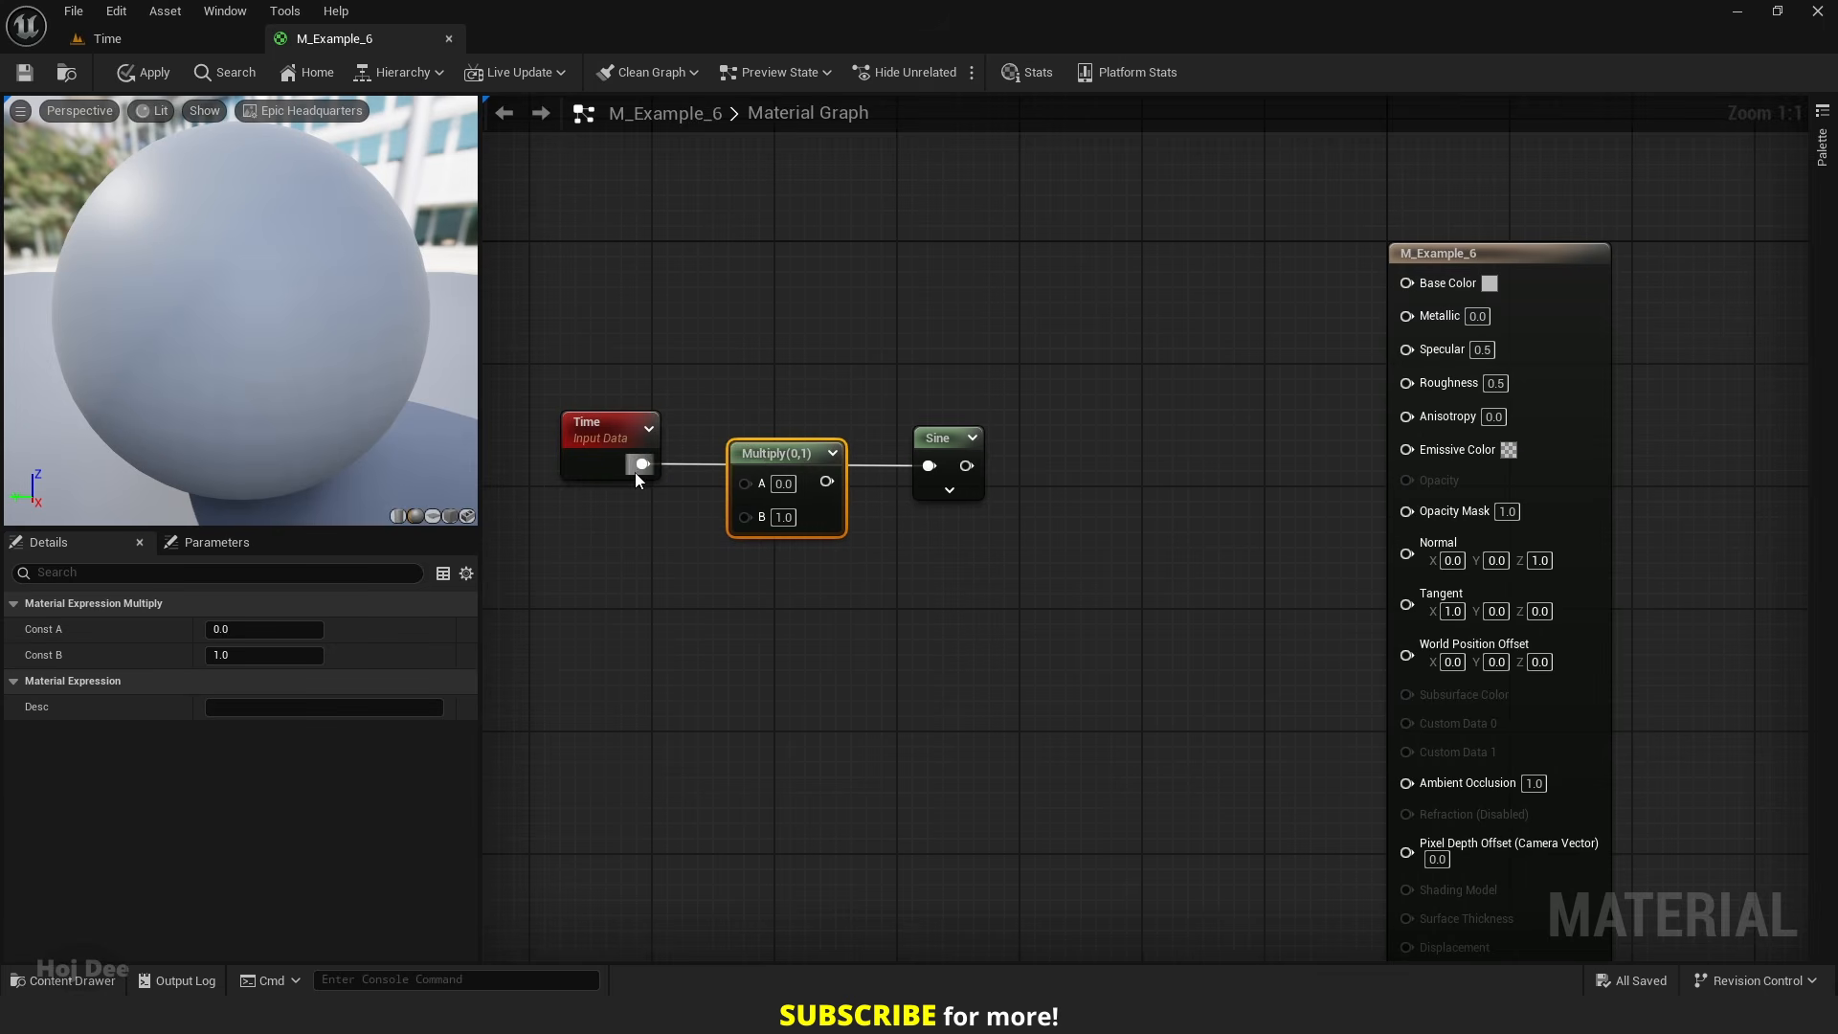
{"action": "left_click_drag", "start_coordinate": [637, 469], "coordinate": [928, 465]}
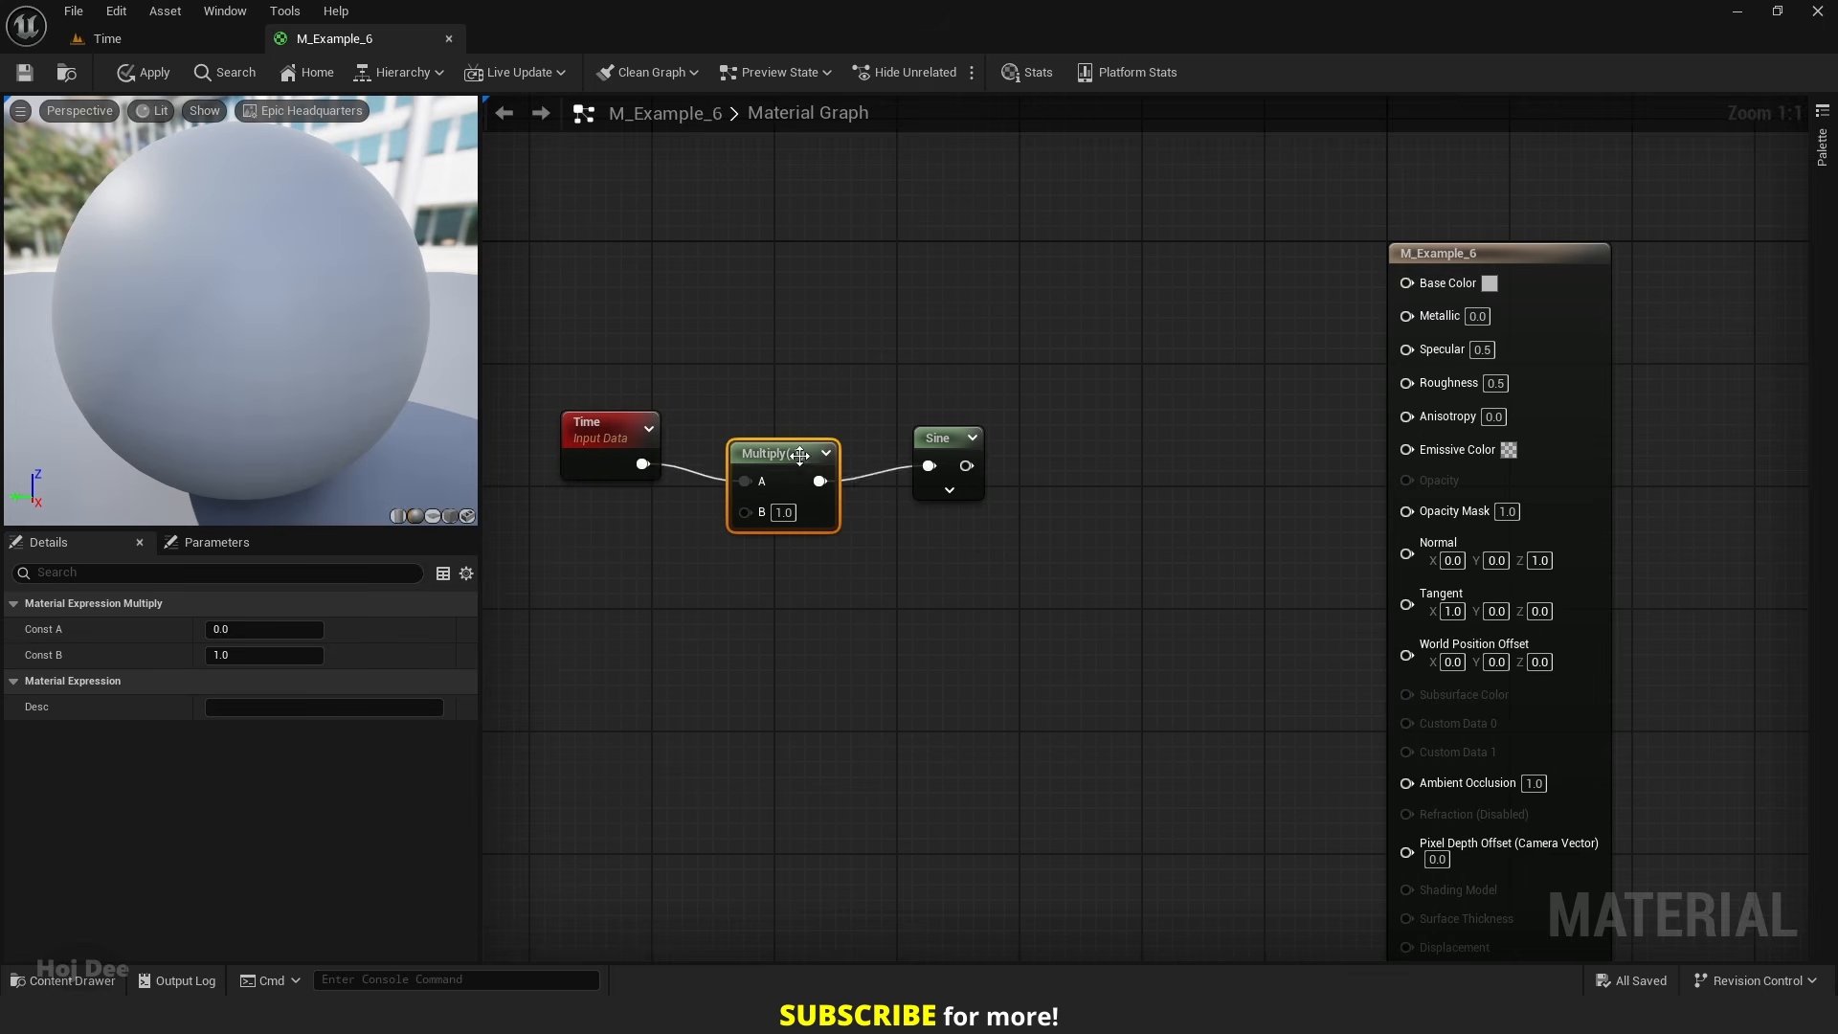
{"action": "left_click_drag", "start_coordinate": [800, 455], "coordinate": [785, 449]}
- Create a scalar parameter below the Time node and name it Speed
{"action": "key", "text": "s"}
{"action": "left_click", "coordinate": [662, 560]}
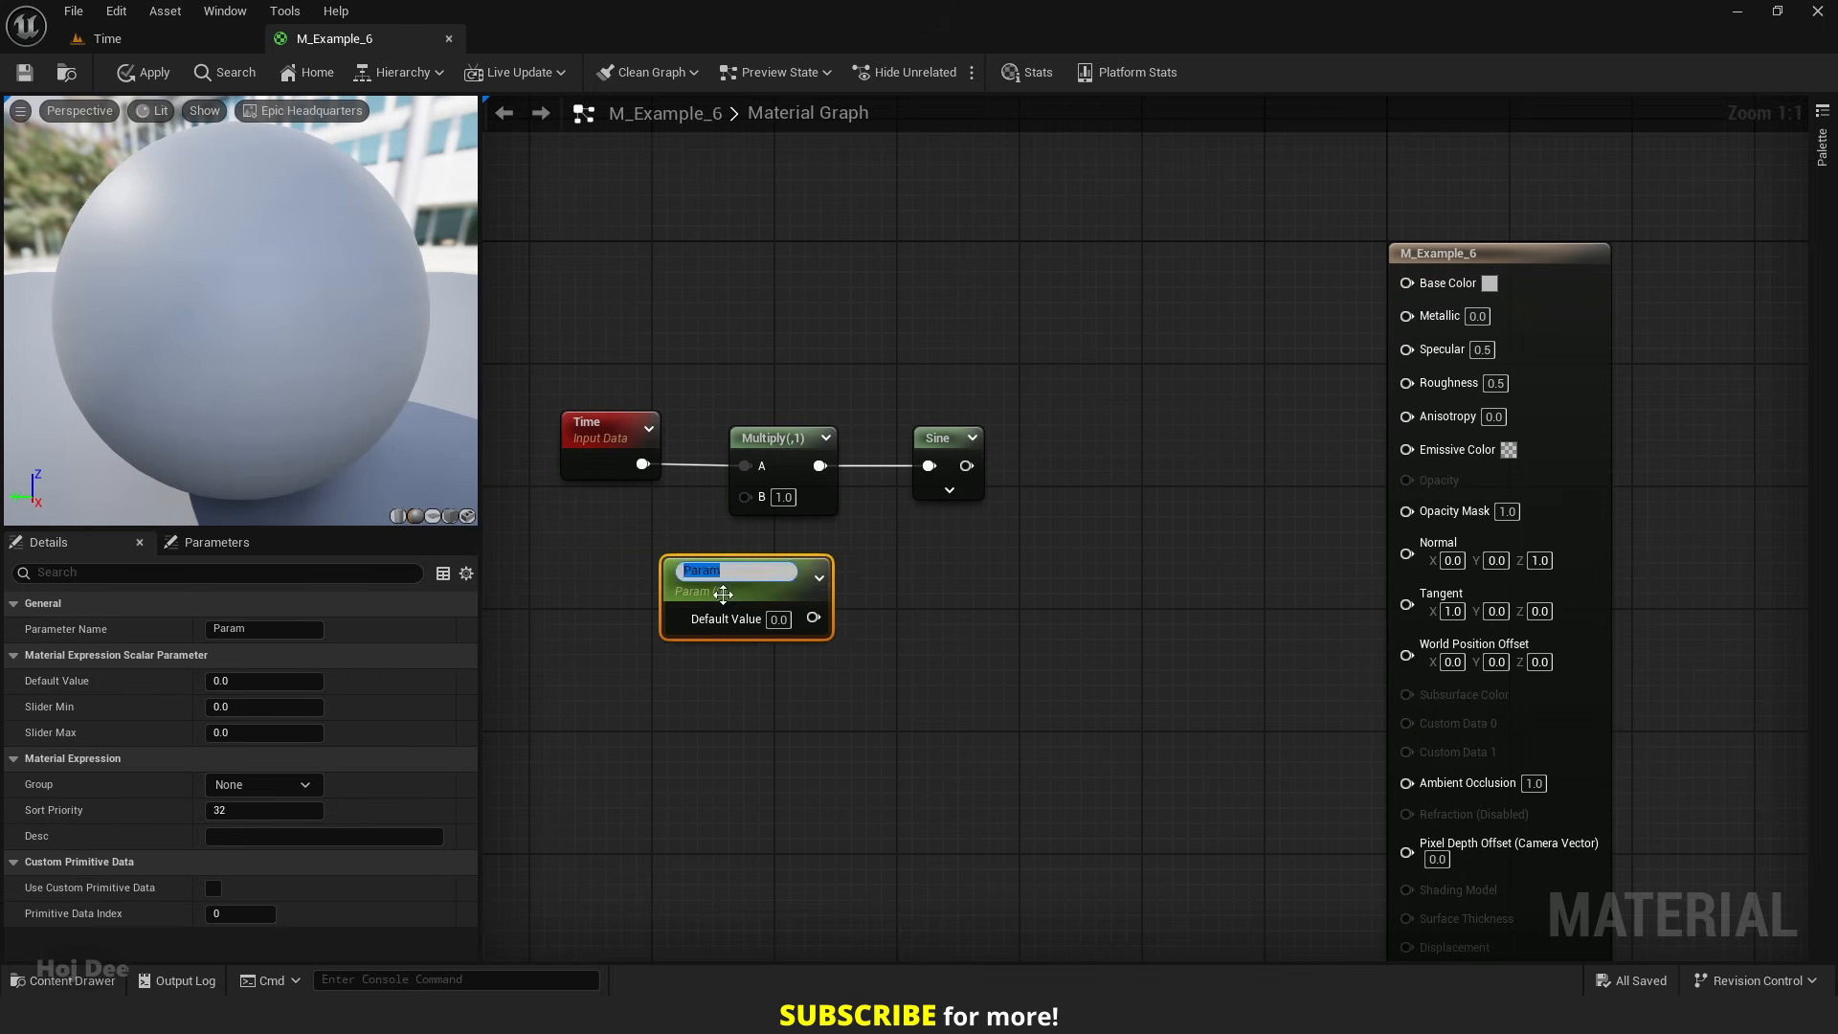
{"action": "left_click_drag", "start_coordinate": [707, 574], "coordinate": [600, 575]}
{"action": "double_click", "coordinate": [600, 574]}
{"action": "type", "text": "Sp"}
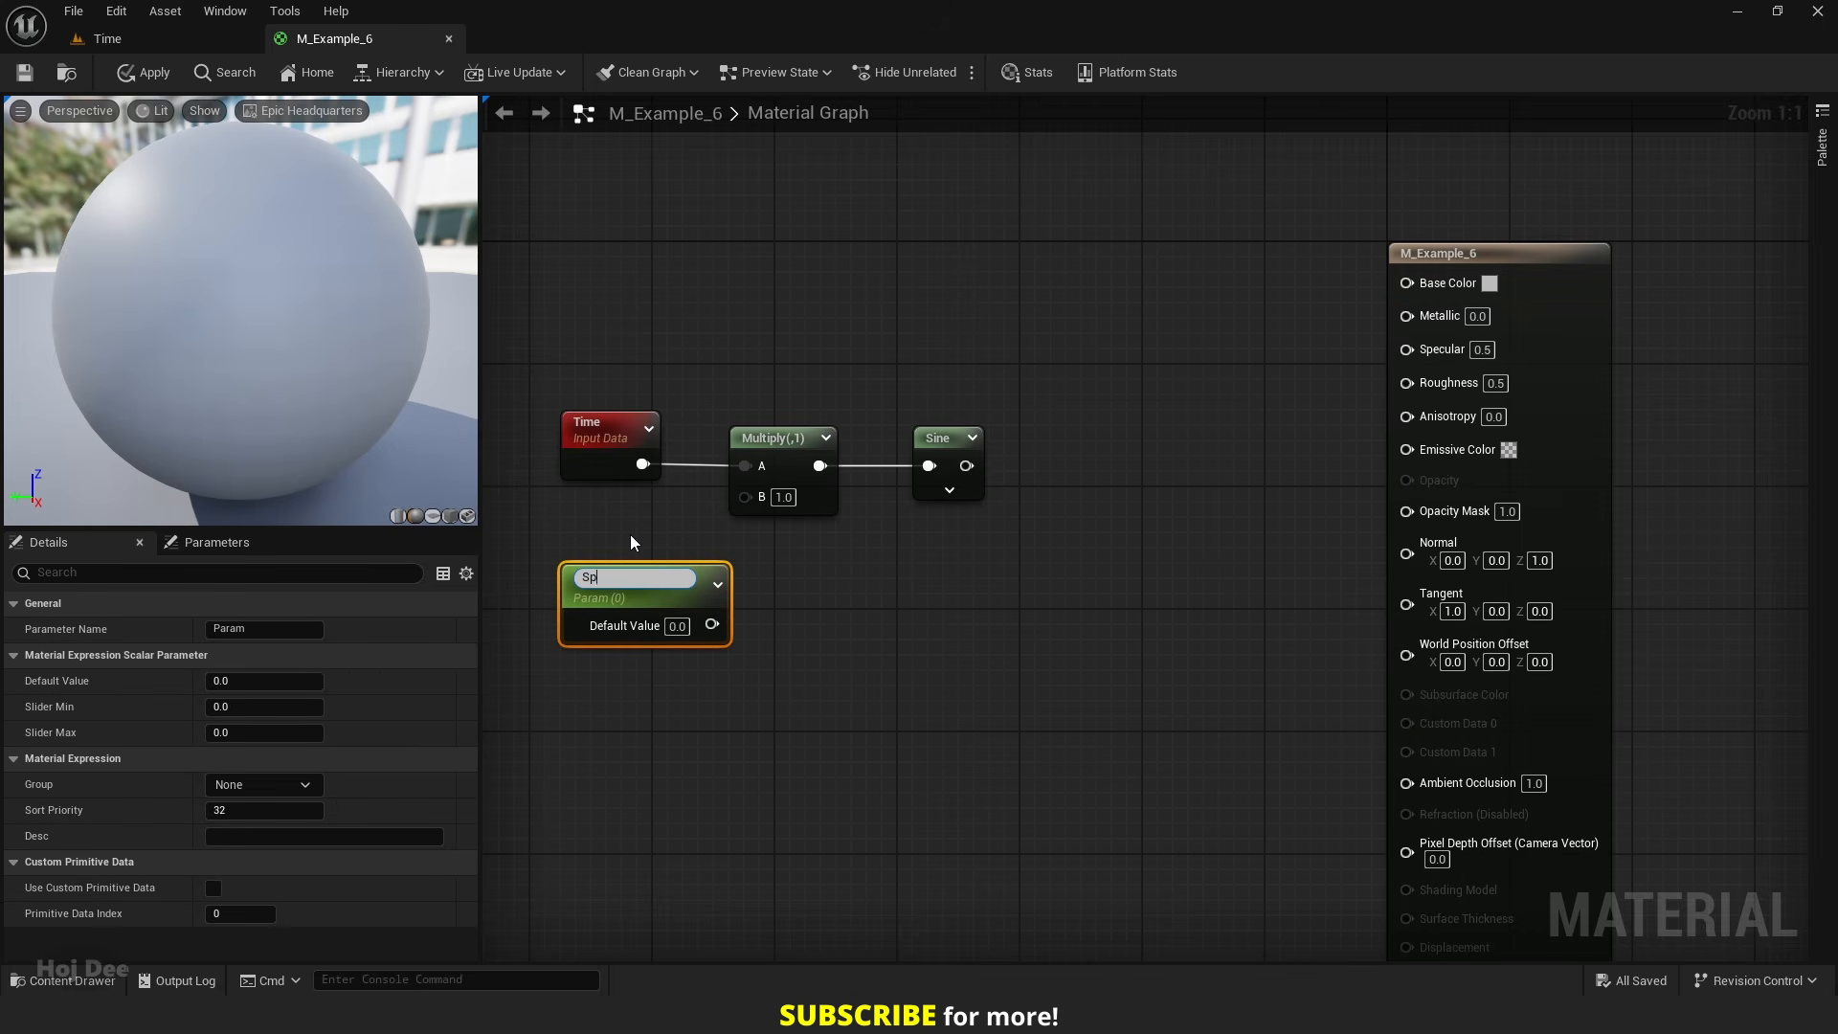
{"action": "type", "text": "eed"}
{"action": "key", "text": "Return"}
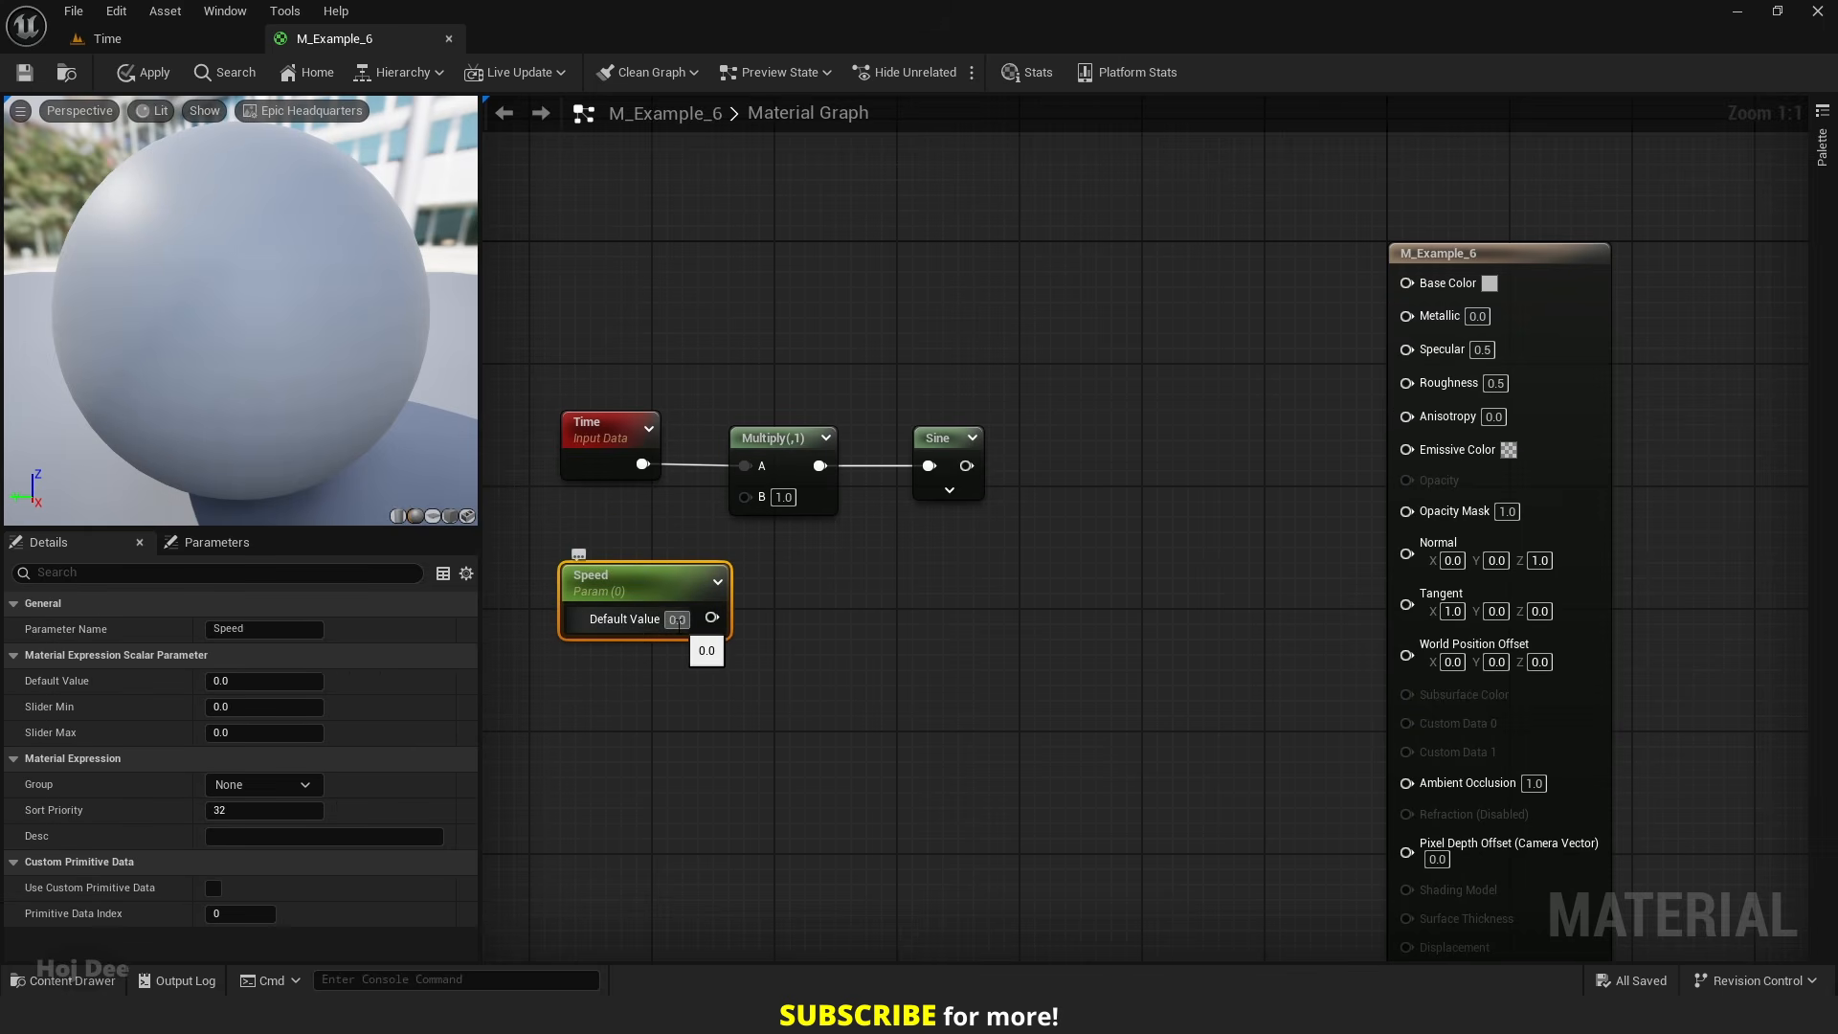
- Set the new Speed parameter's default value to 1 and connect it to the Multiply node's B input
{"action": "left_click", "coordinate": [677, 619]}
{"action": "type", "text": "1"}
{"action": "key", "text": "Return"}
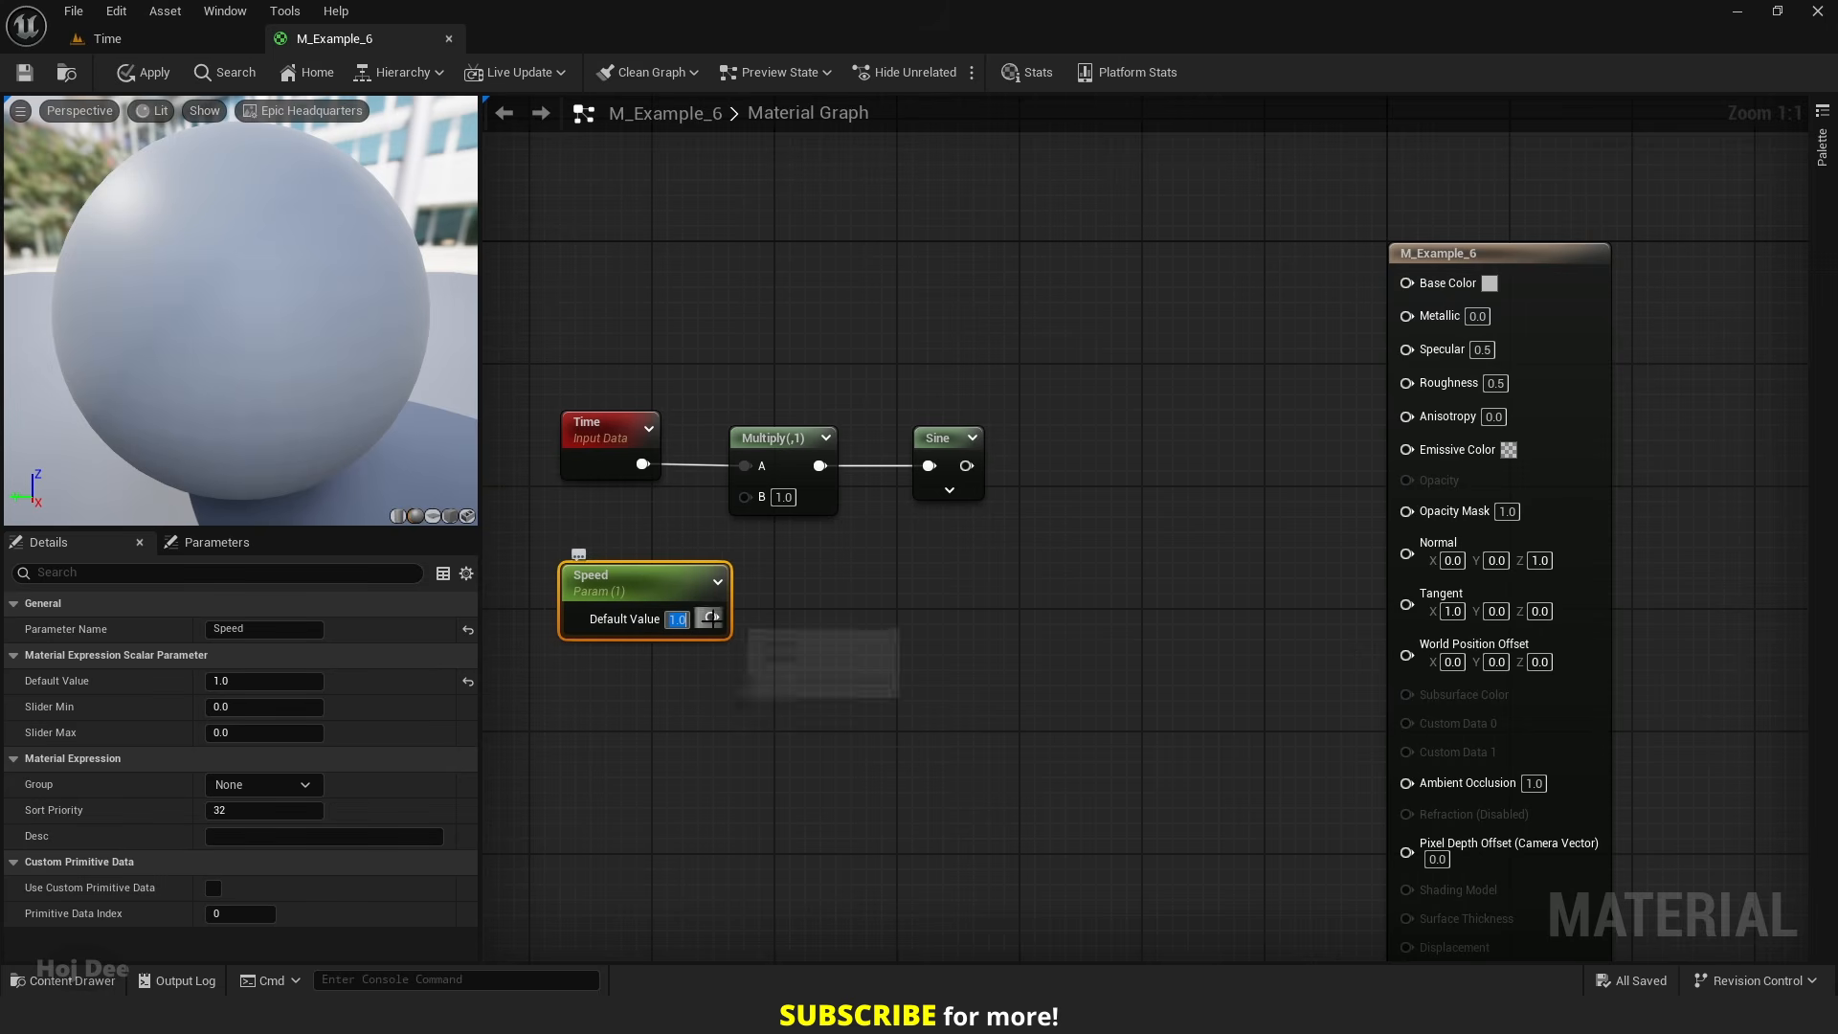
{"action": "left_click_drag", "start_coordinate": [711, 617], "coordinate": [745, 495]}
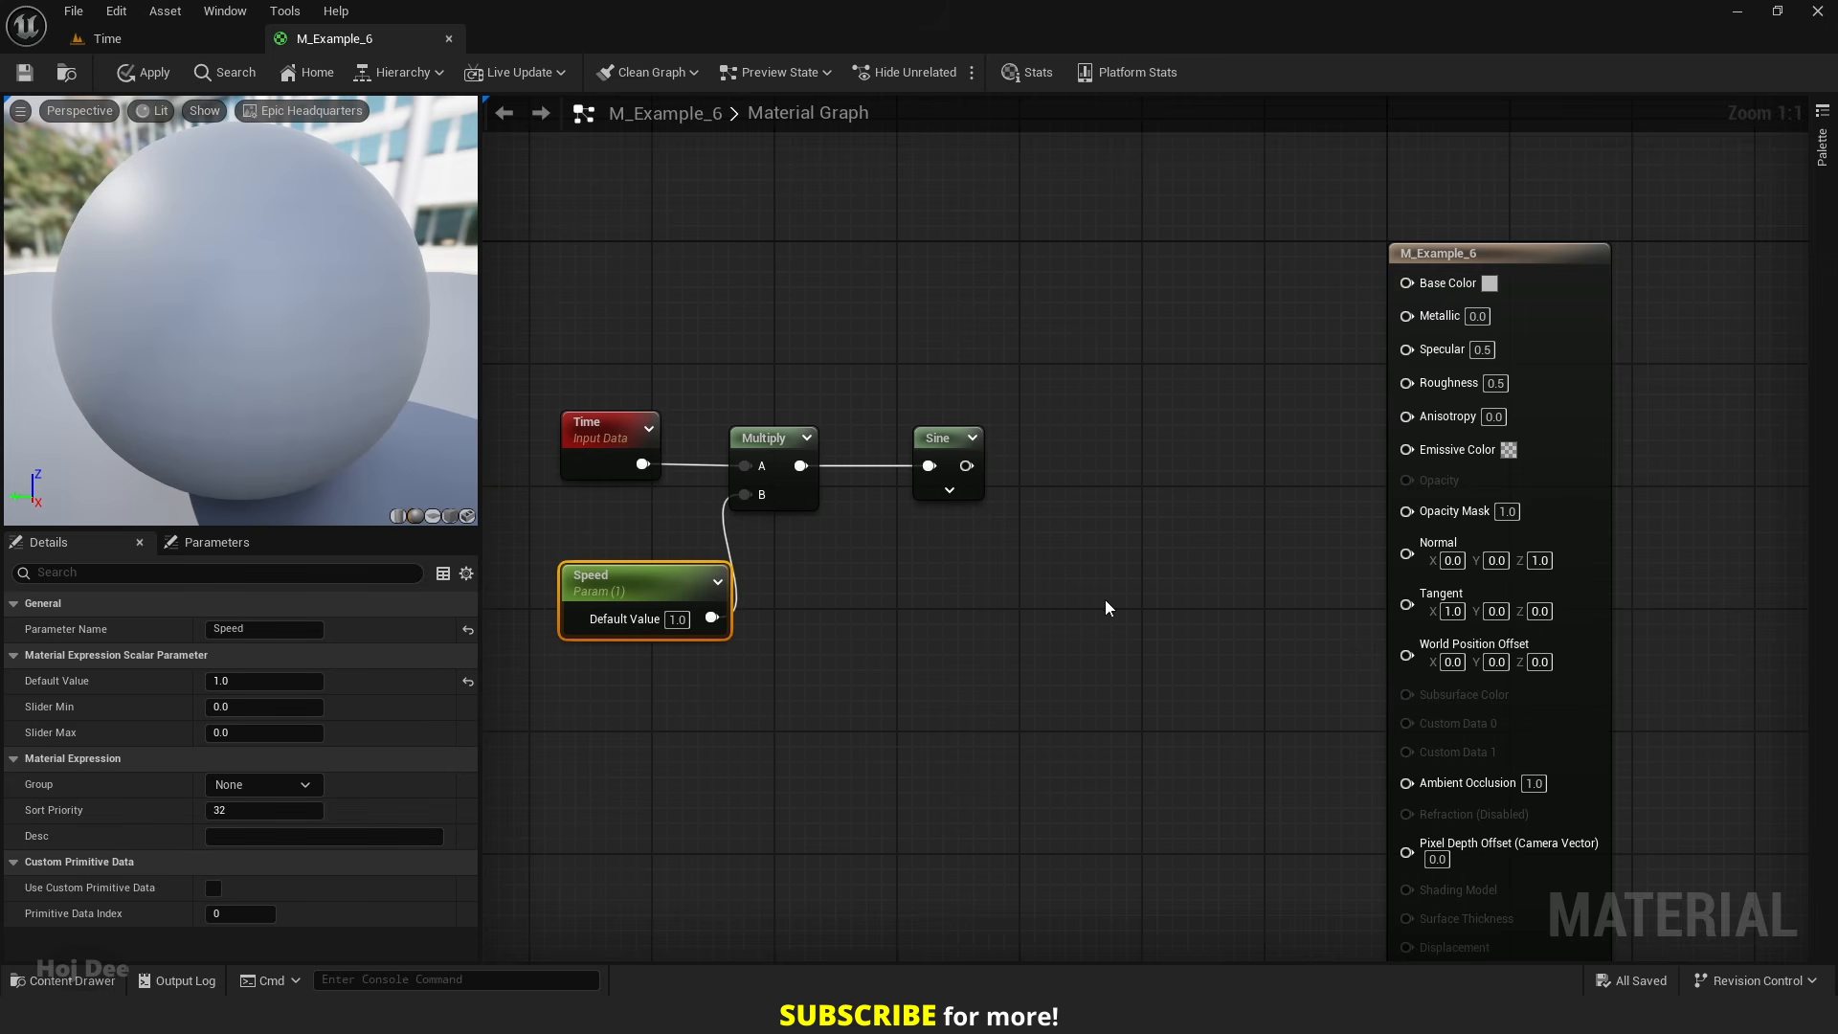
- Add an AppendMany node beside the material output and connect its RGB output to World Position Offset
{"action": "right_click_drag", "start_coordinate": [1105, 600], "coordinate": [1087, 554]}
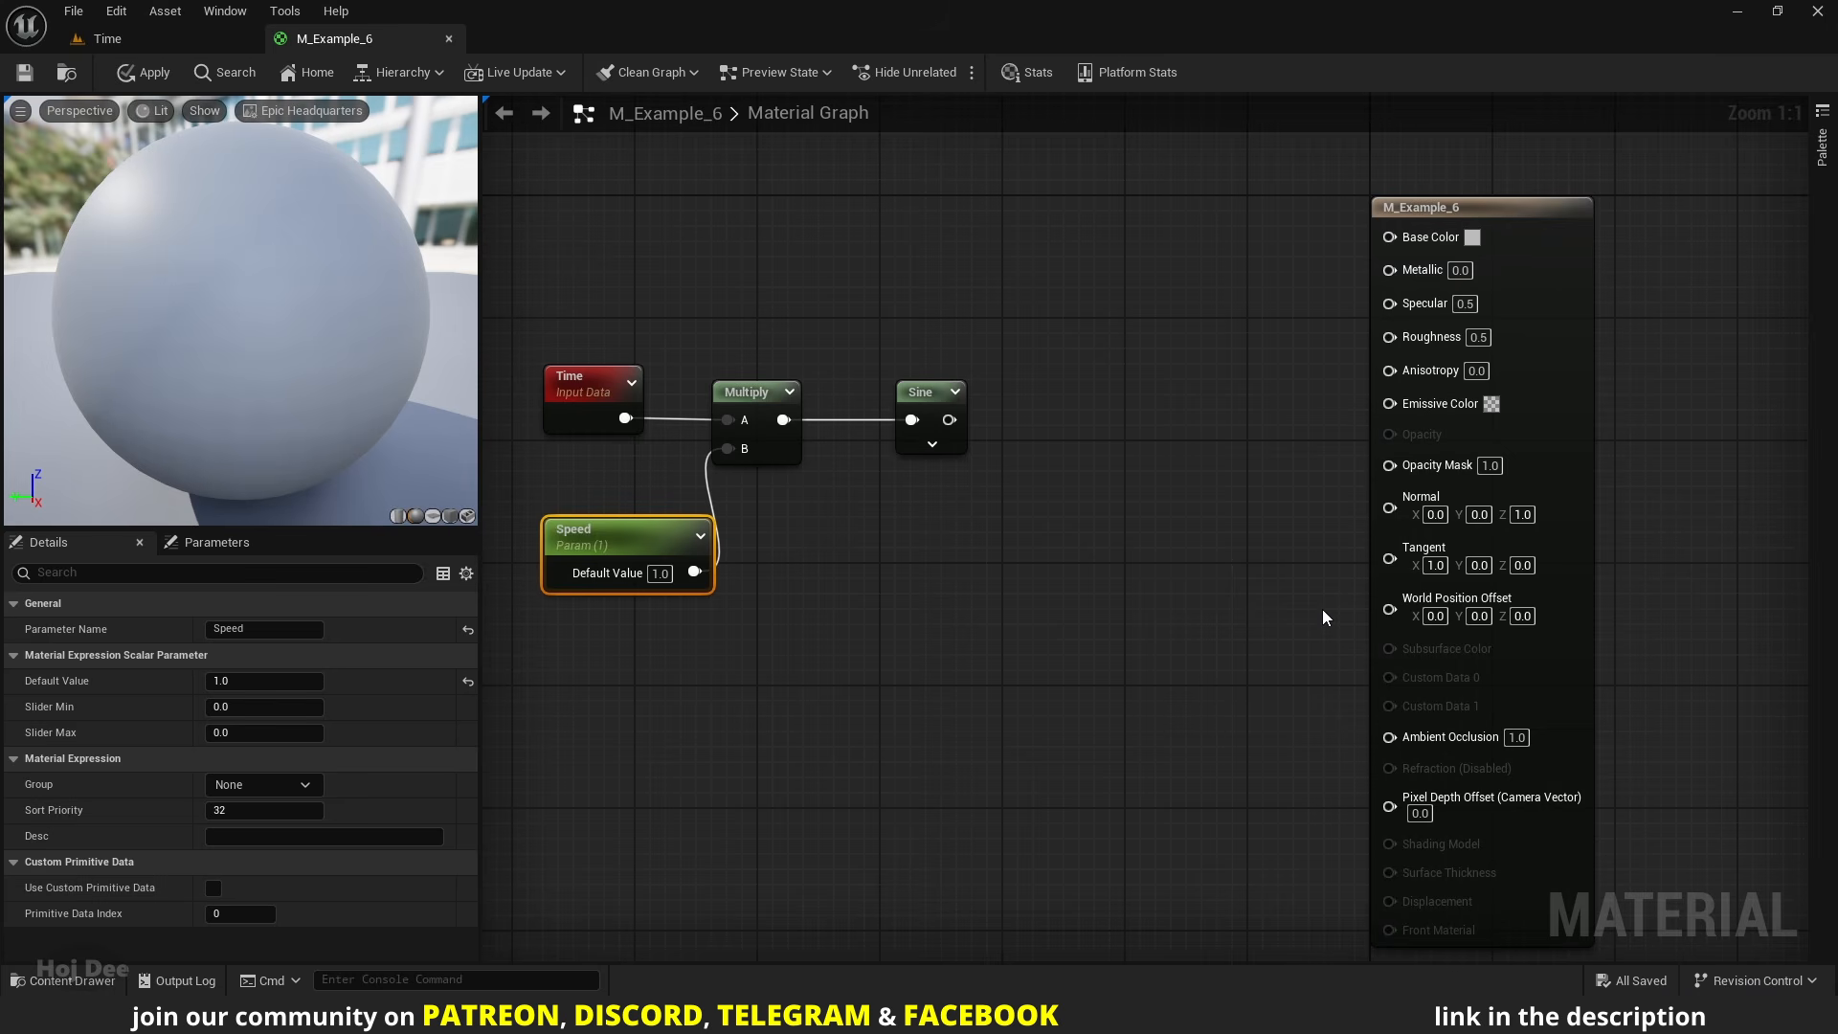
{"action": "right_click", "coordinate": [1149, 587]}
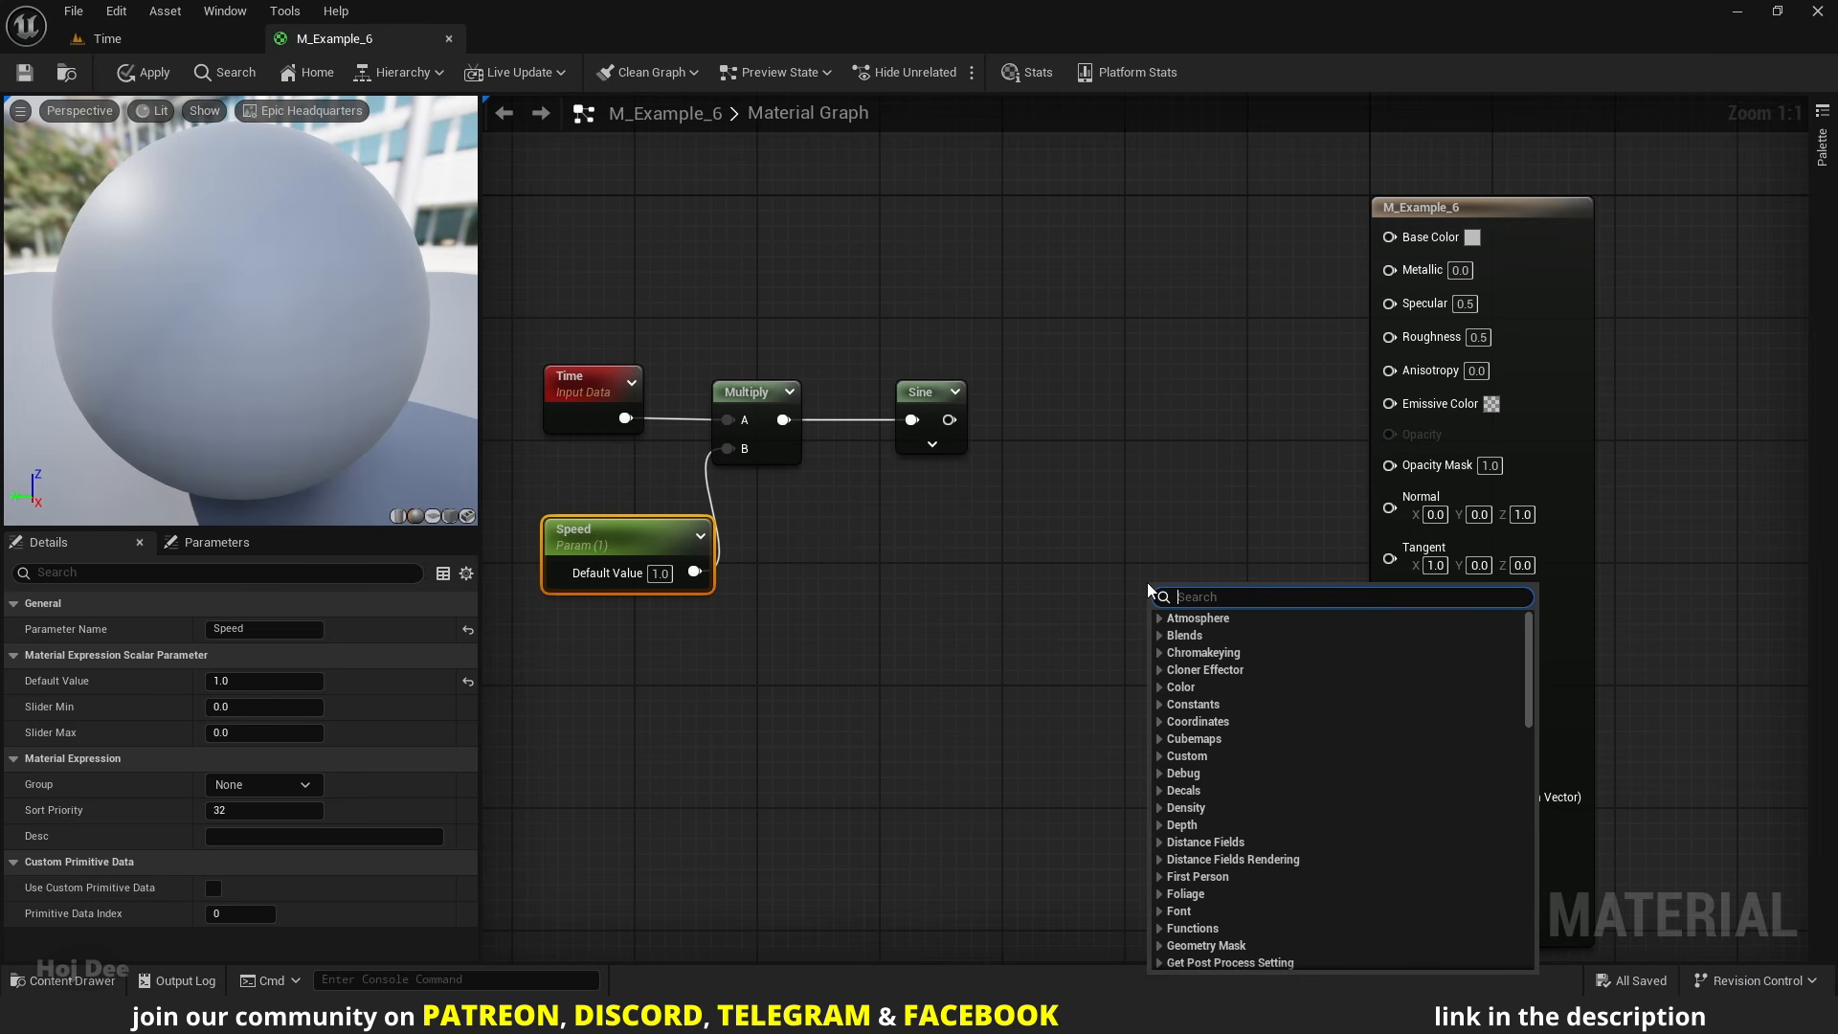
{"action": "type", "text": "ap"}
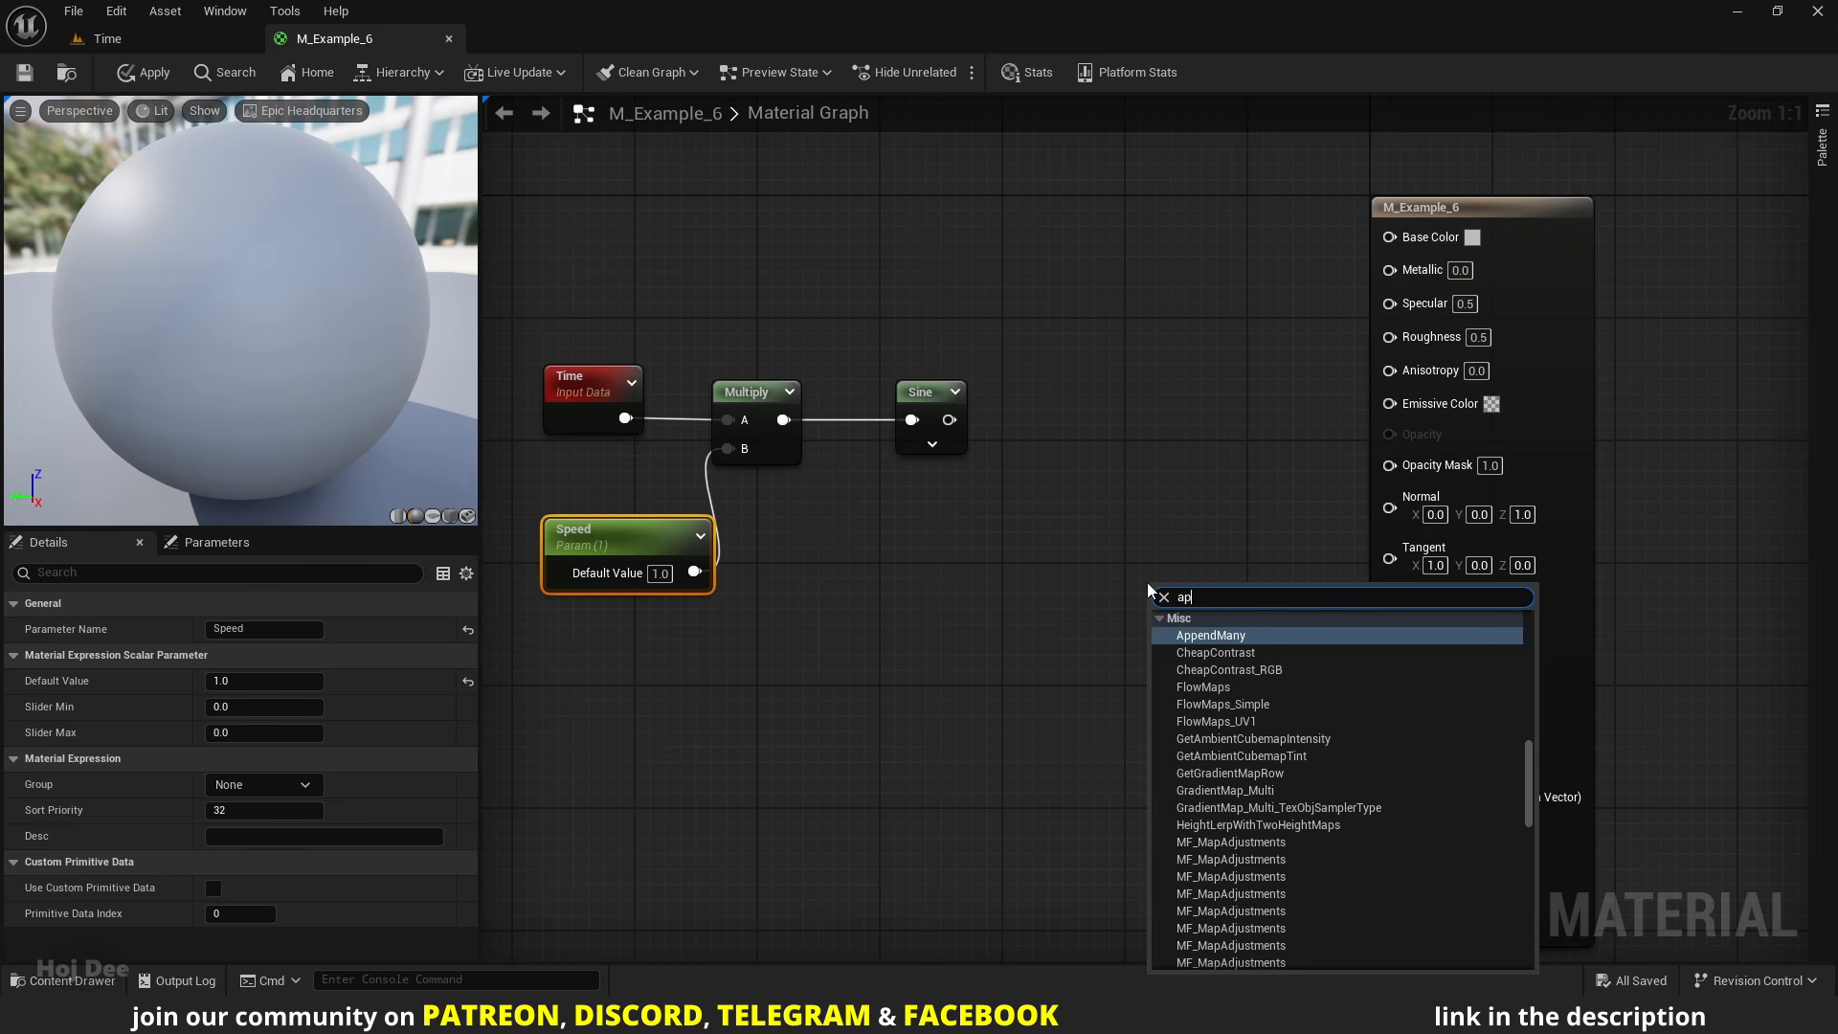
{"action": "type", "text": "pen man"}
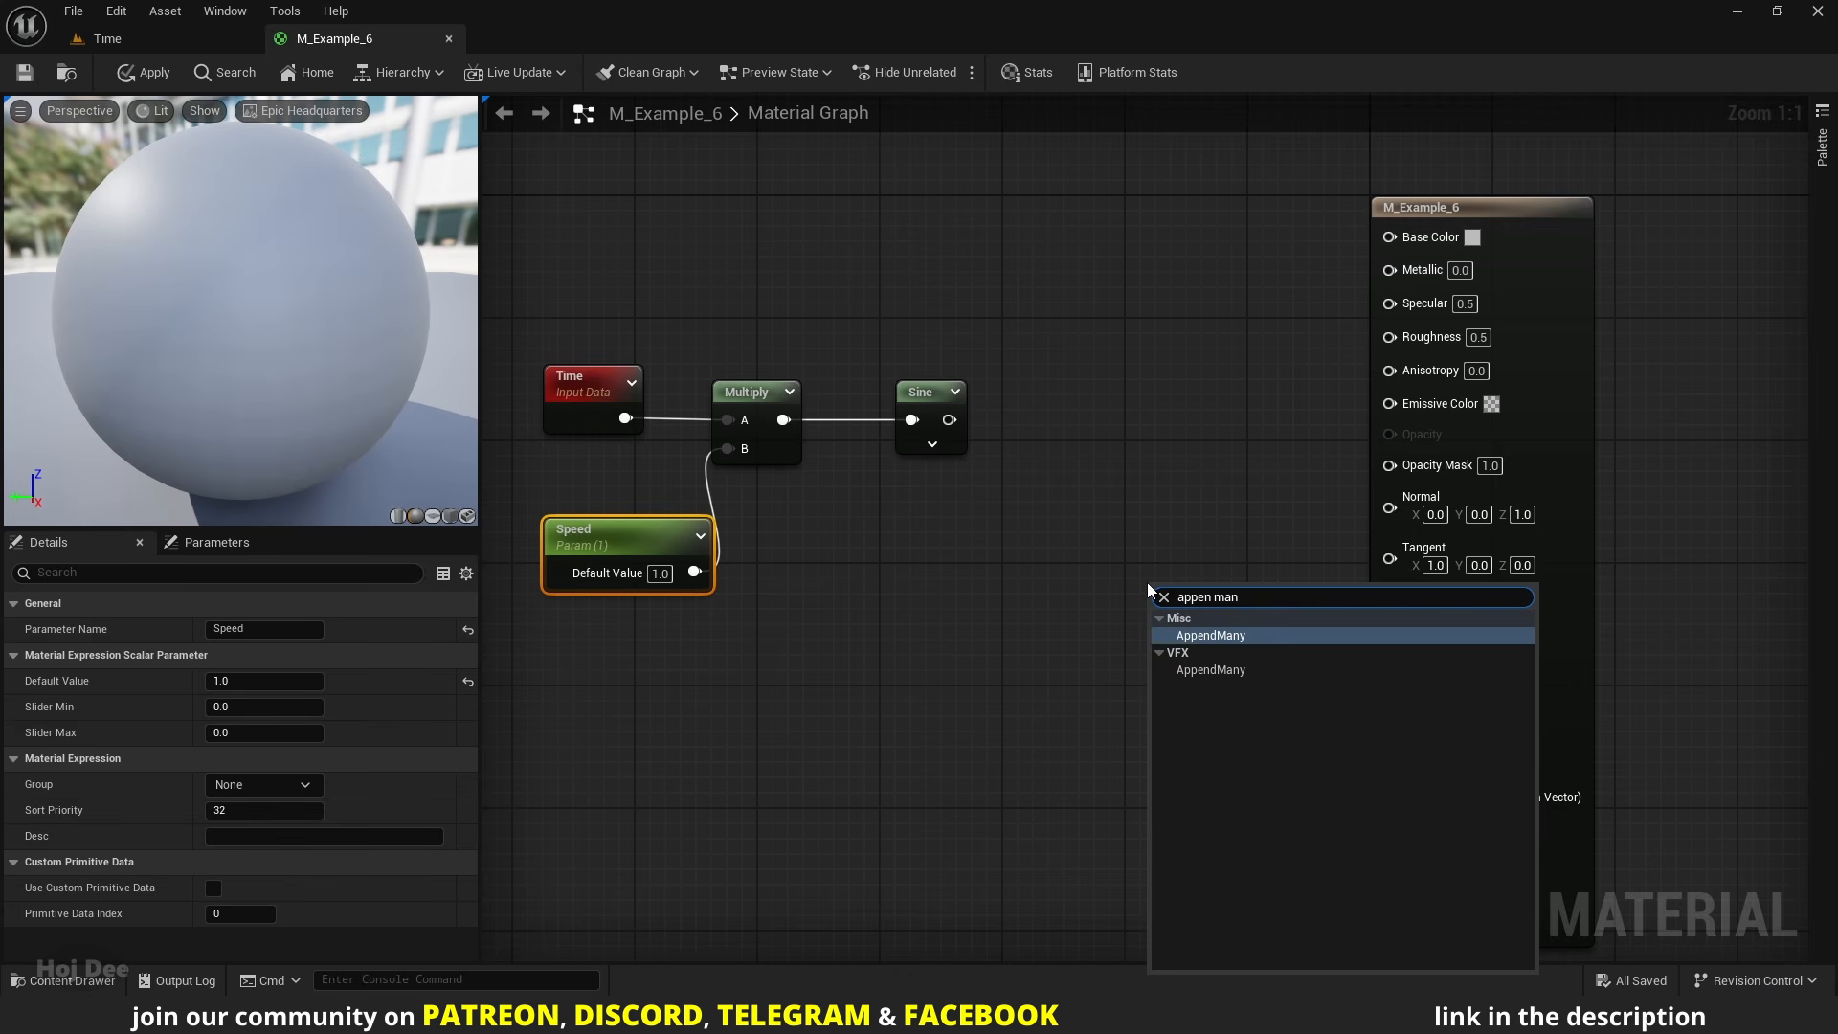
{"action": "key", "text": "Return"}
{"action": "left_click_drag", "start_coordinate": [1221, 601], "coordinate": [1388, 598]}
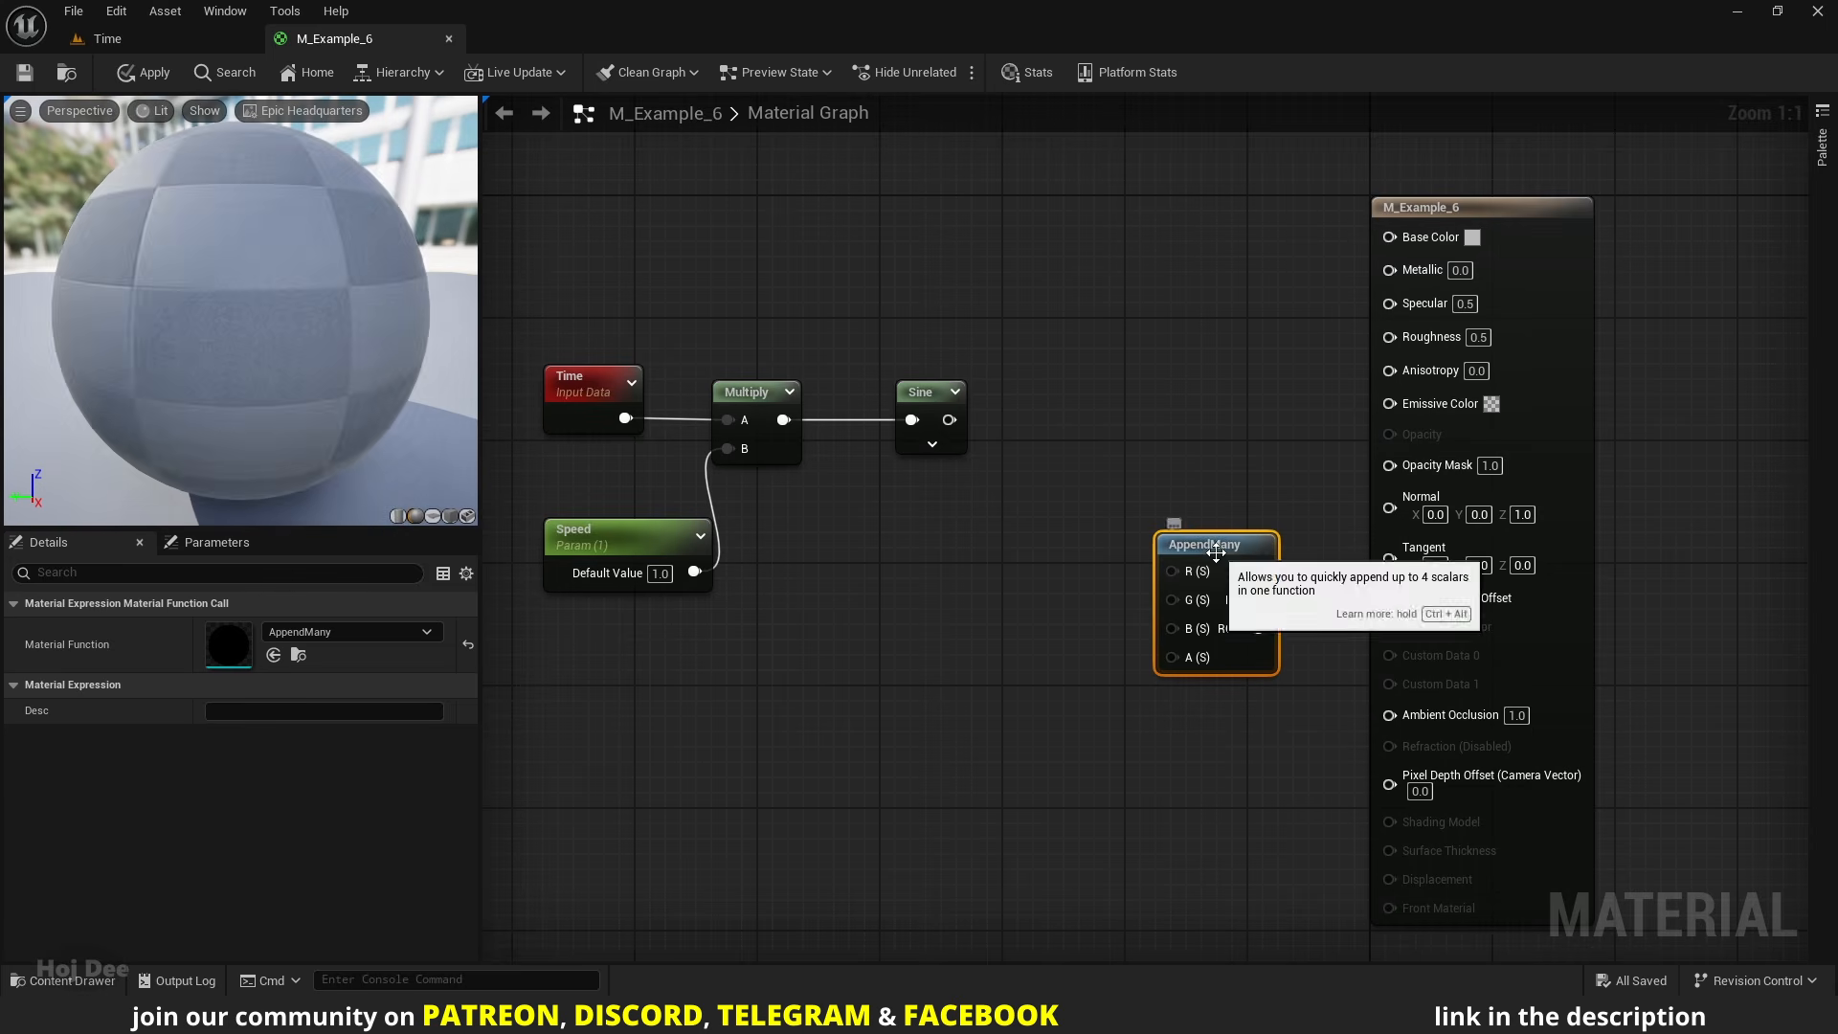
{"action": "left_click_drag", "start_coordinate": [1208, 545], "coordinate": [1254, 548]}
- Move the Time, Speed, Multiply and Sine nodes together down to the level of the AppendMany node
{"action": "right_click_drag", "start_coordinate": [939, 531], "coordinate": [1038, 507]}
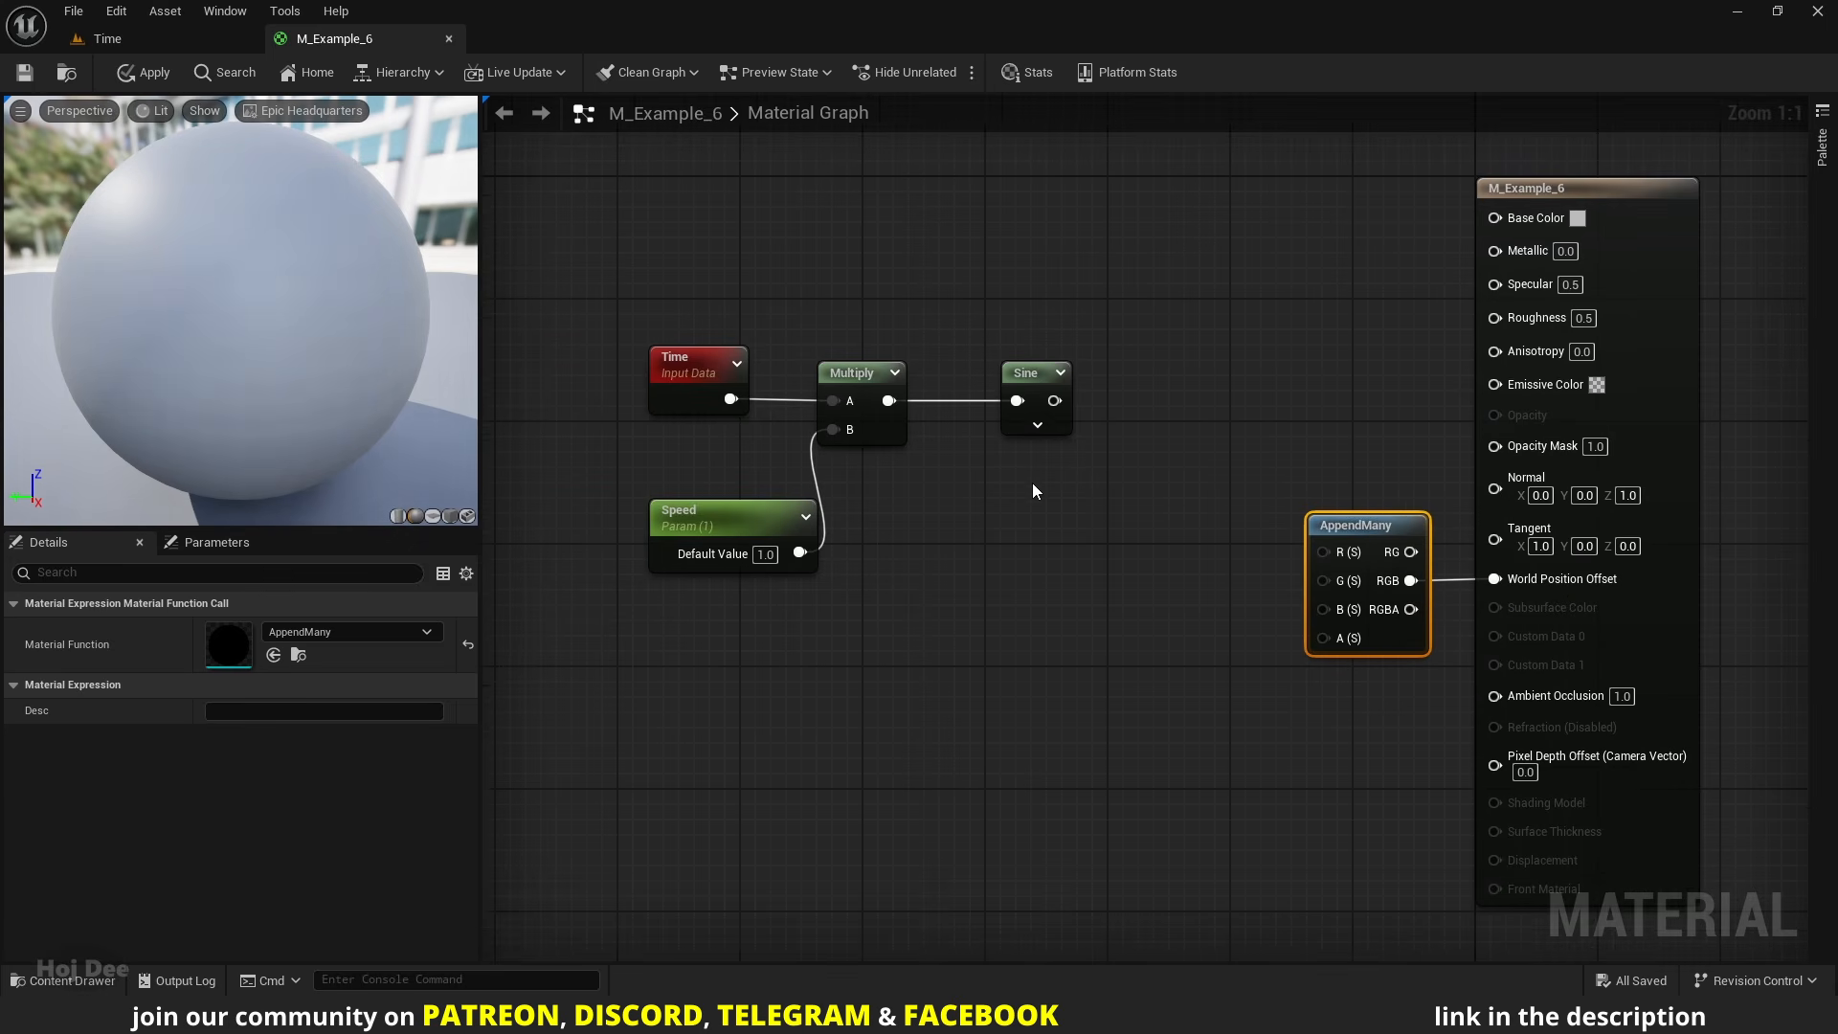
{"action": "left_click_drag", "start_coordinate": [1054, 269], "coordinate": [618, 538]}
{"action": "left_click_drag", "start_coordinate": [848, 372], "coordinate": [801, 607]}
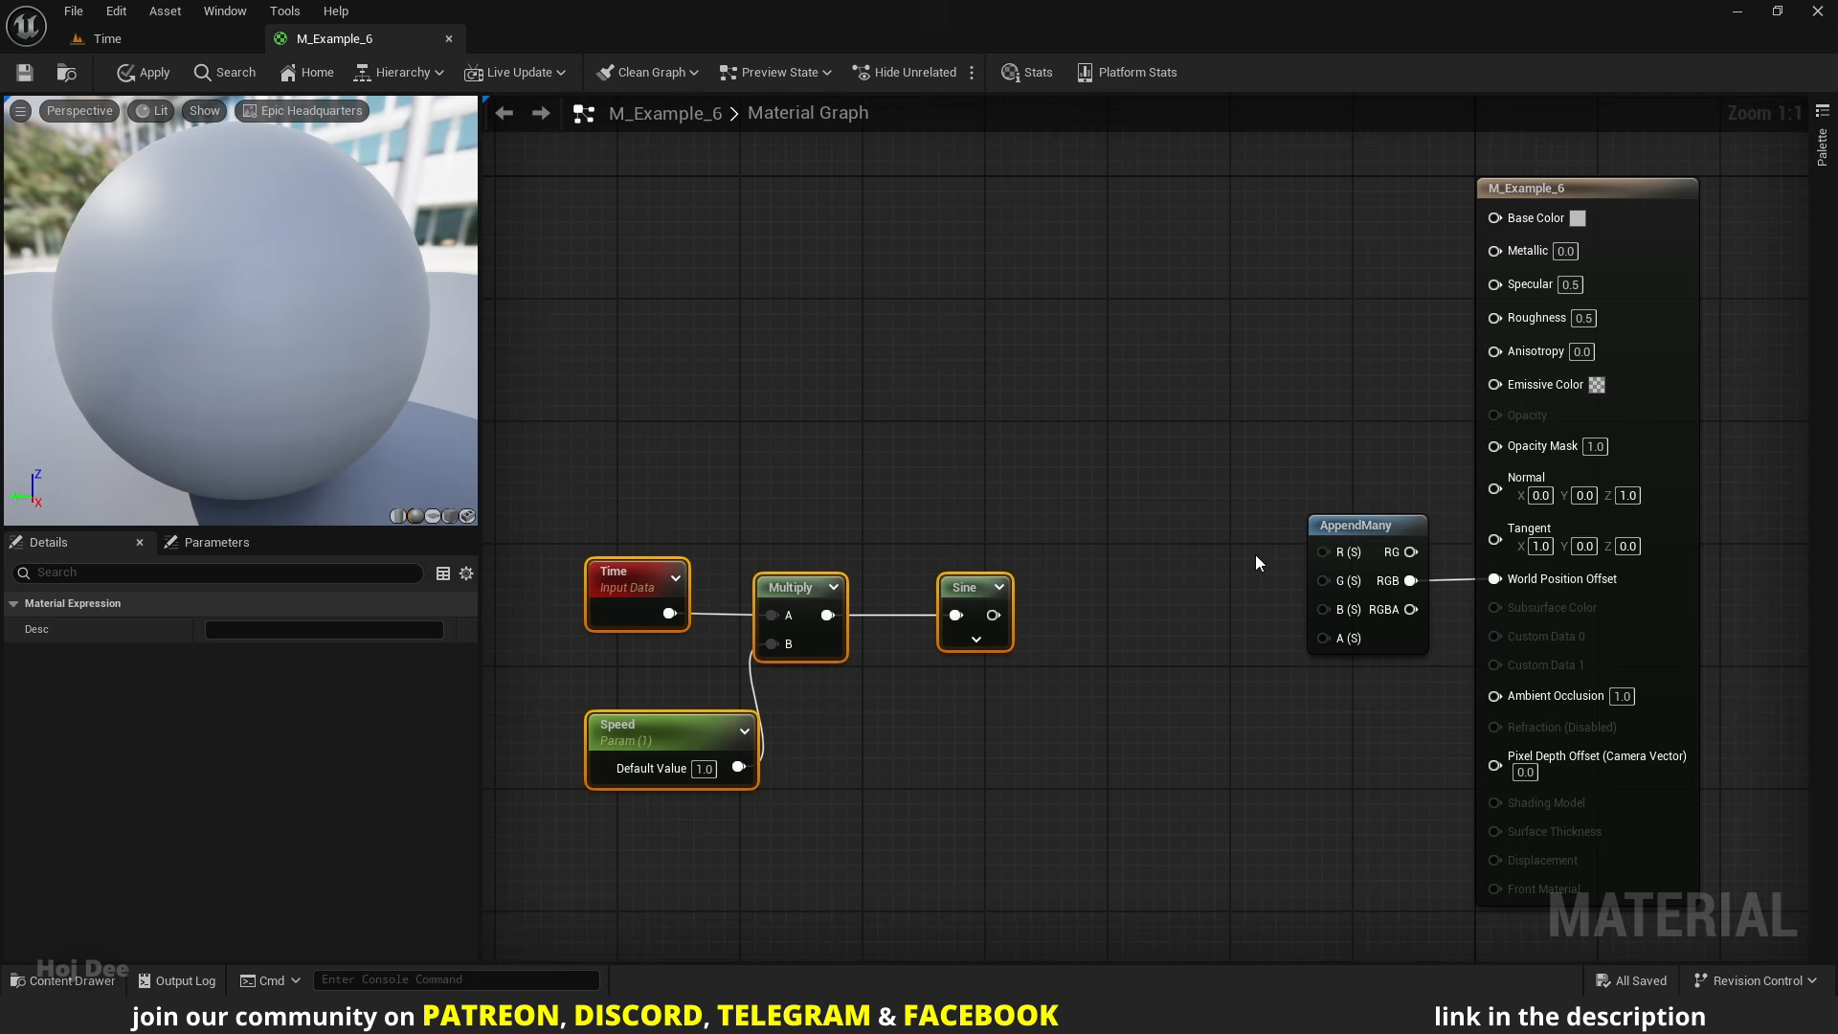
- Add a Constant node with value 0 and connect it to the R and G inputs of AppendMany
{"action": "left_click", "coordinate": [1123, 458]}
{"action": "left_click_drag", "start_coordinate": [1209, 490], "coordinate": [1323, 553]}
{"action": "left_click_drag", "start_coordinate": [1323, 552], "coordinate": [1322, 580]}
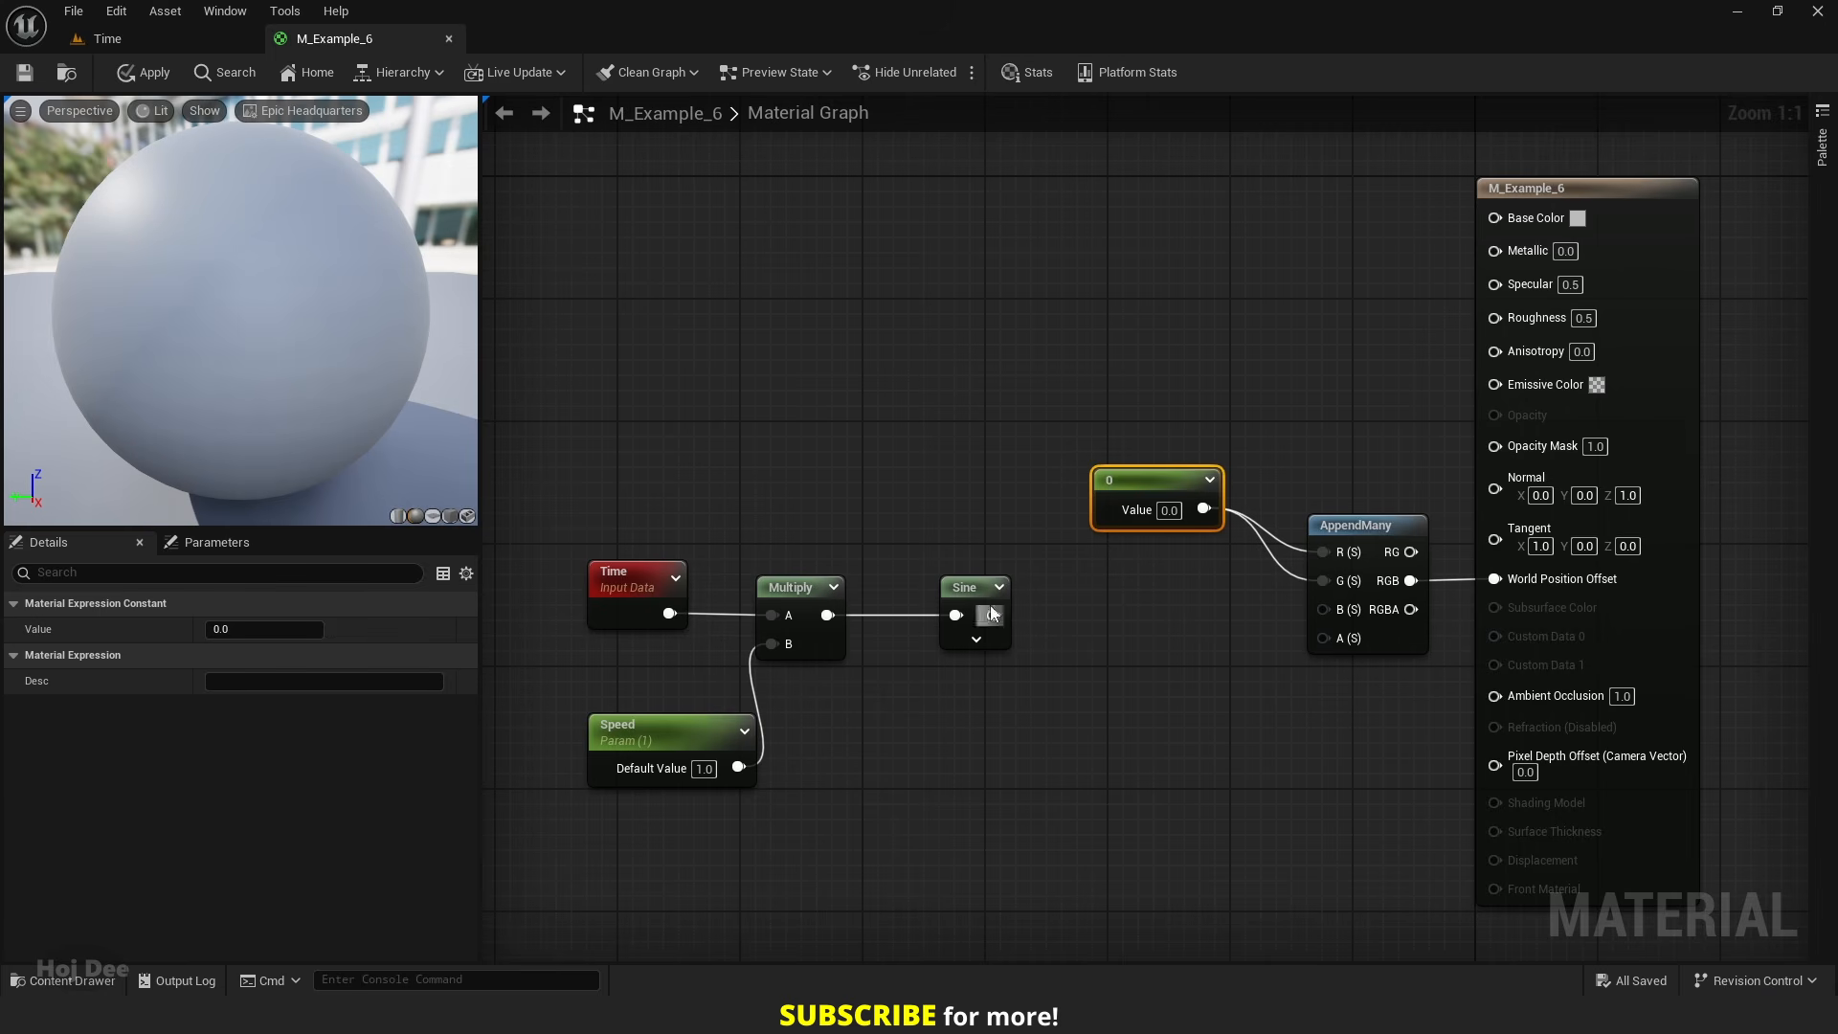
- Extend the chain after Sine with an Add node (B = 1) followed by a Divide node (B = 2)
{"action": "left_click_drag", "start_coordinate": [966, 599], "coordinate": [1140, 590]}
{"action": "type", "text": "add"}
{"action": "key", "text": "Return"}
{"action": "type", "text": "divide"}
{"action": "key", "text": "Return"}
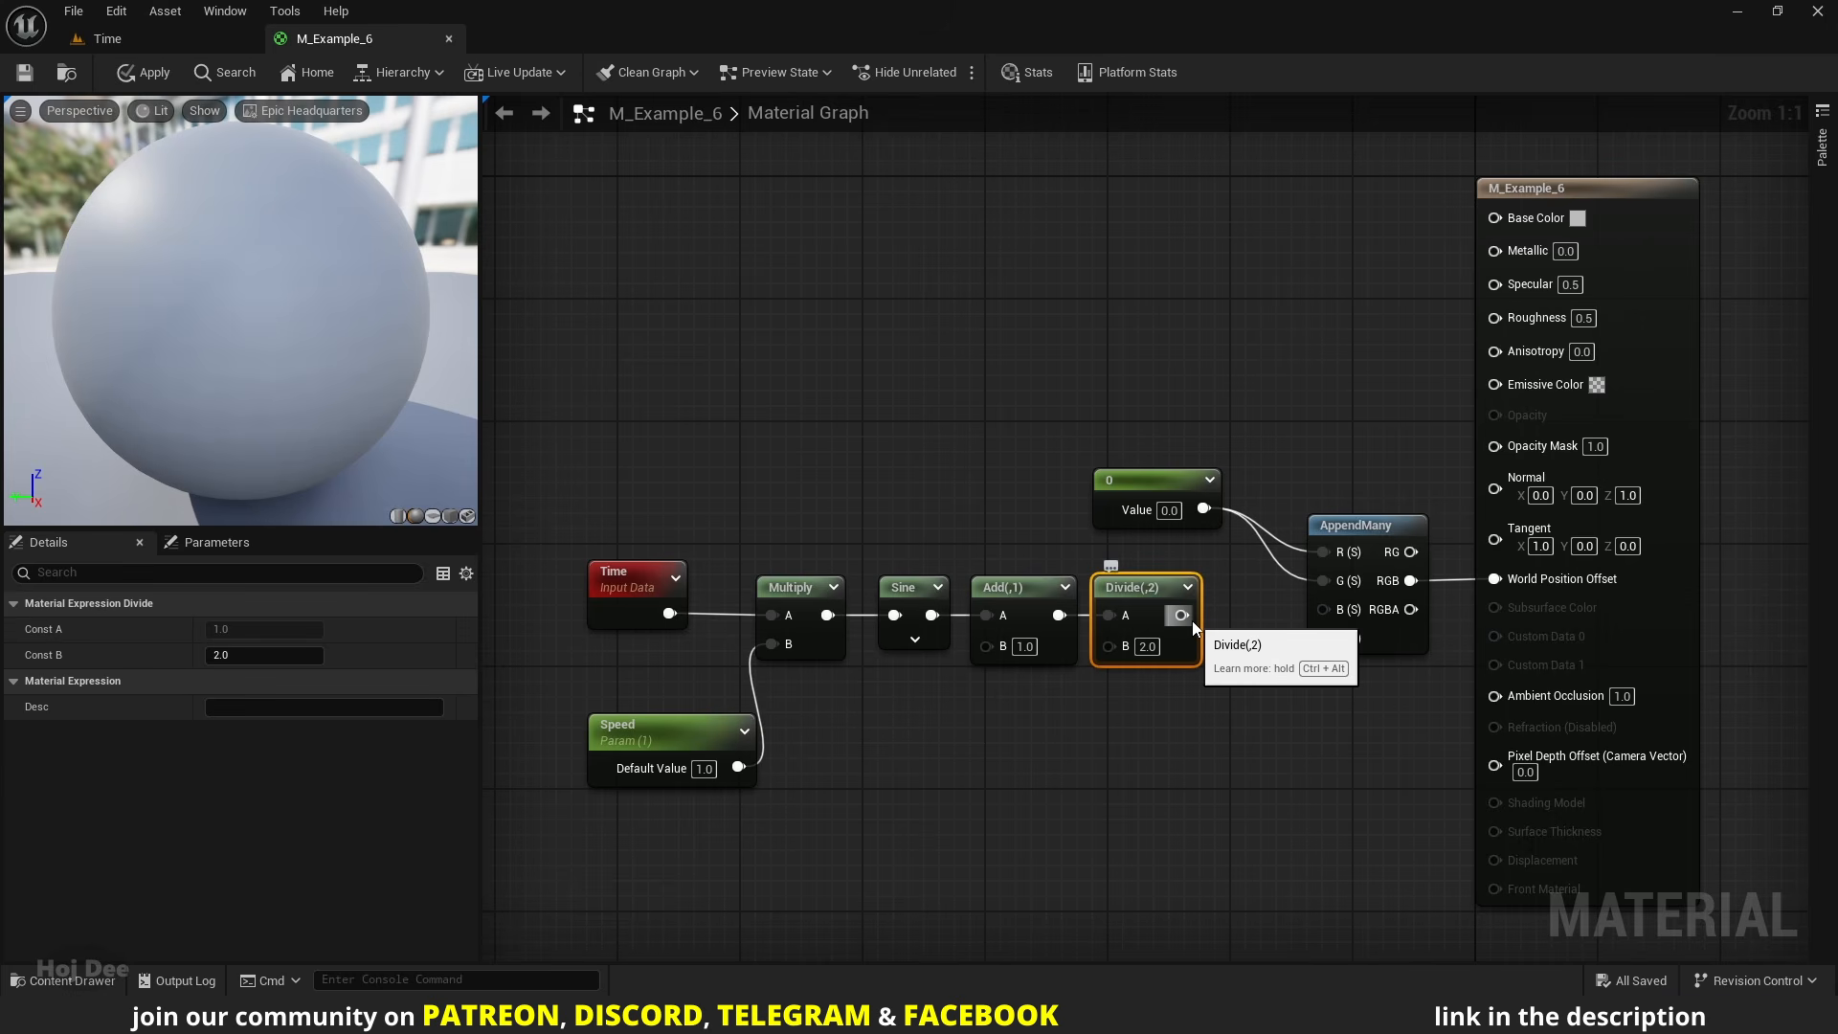
- Shift the Time-to-Divide chain away from AppendMany and insert a Multiply node between Divide and AppendMany's B input
{"action": "left_click_drag", "start_coordinate": [1245, 594], "coordinate": [484, 773]}
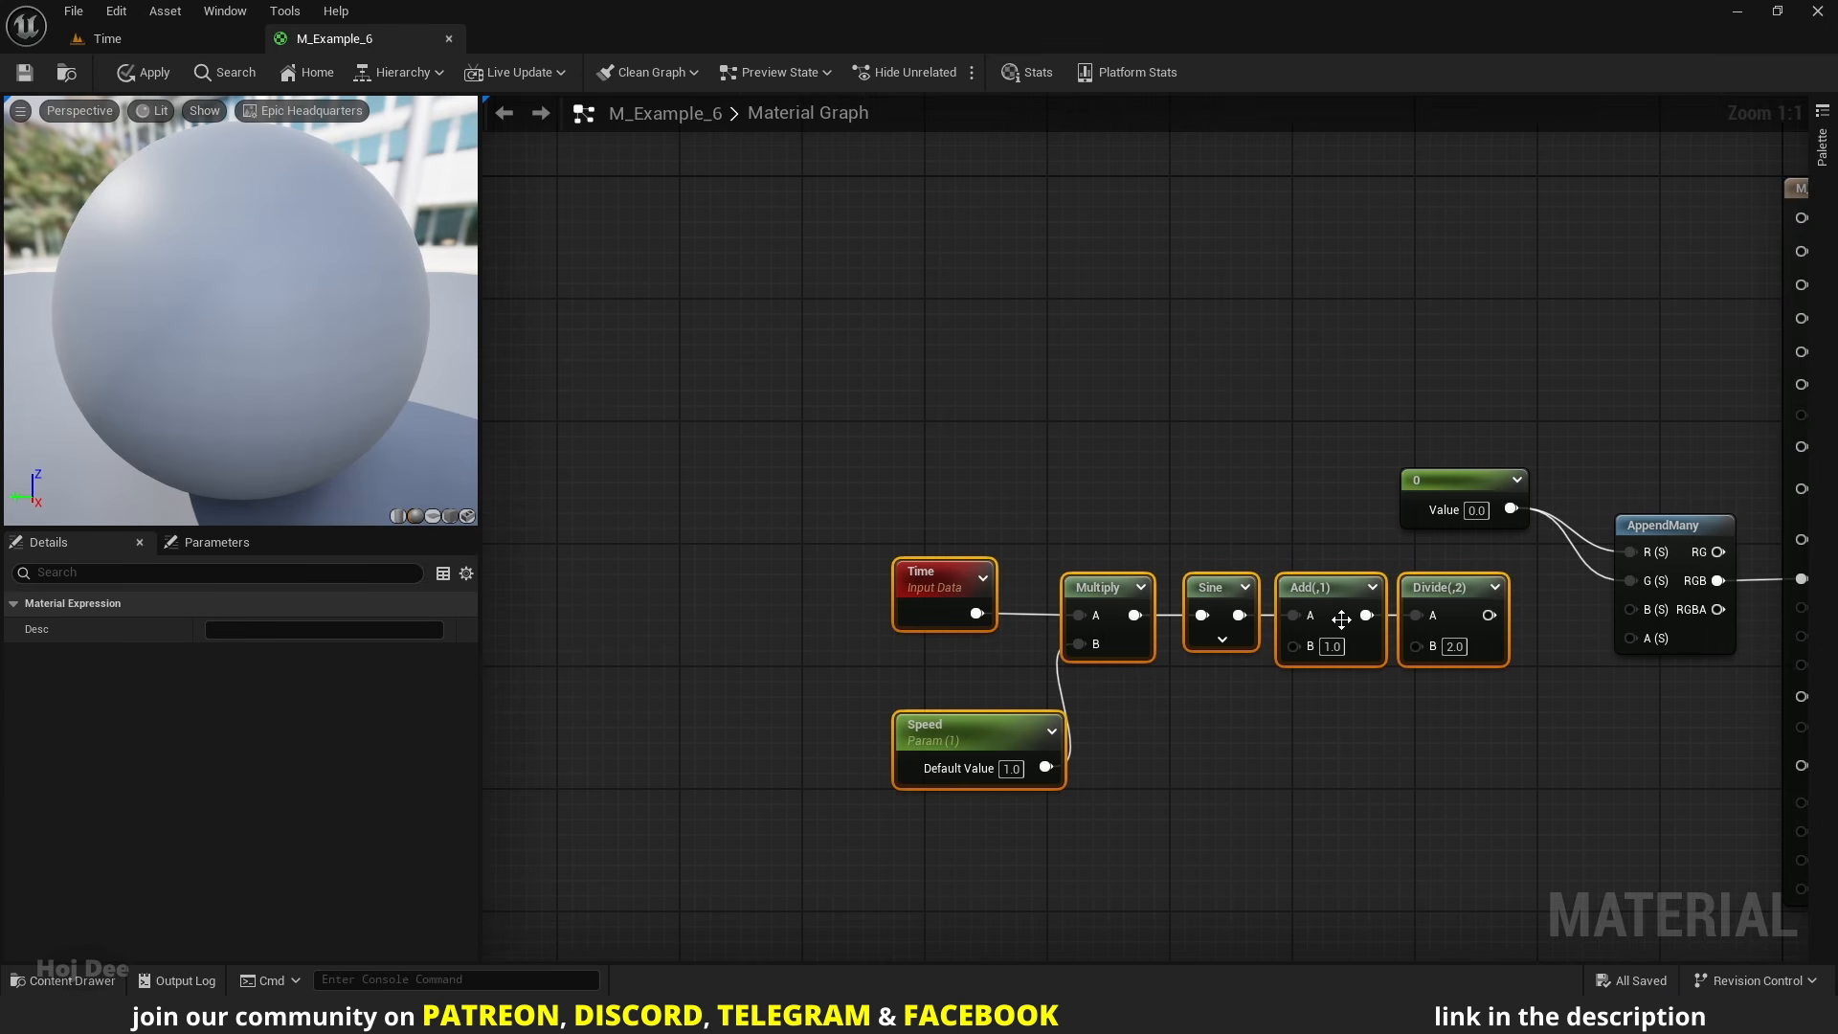
{"action": "left_click_drag", "start_coordinate": [1357, 596], "coordinate": [1096, 596]}
{"action": "right_click_drag", "start_coordinate": [1394, 619], "coordinate": [1164, 604]}
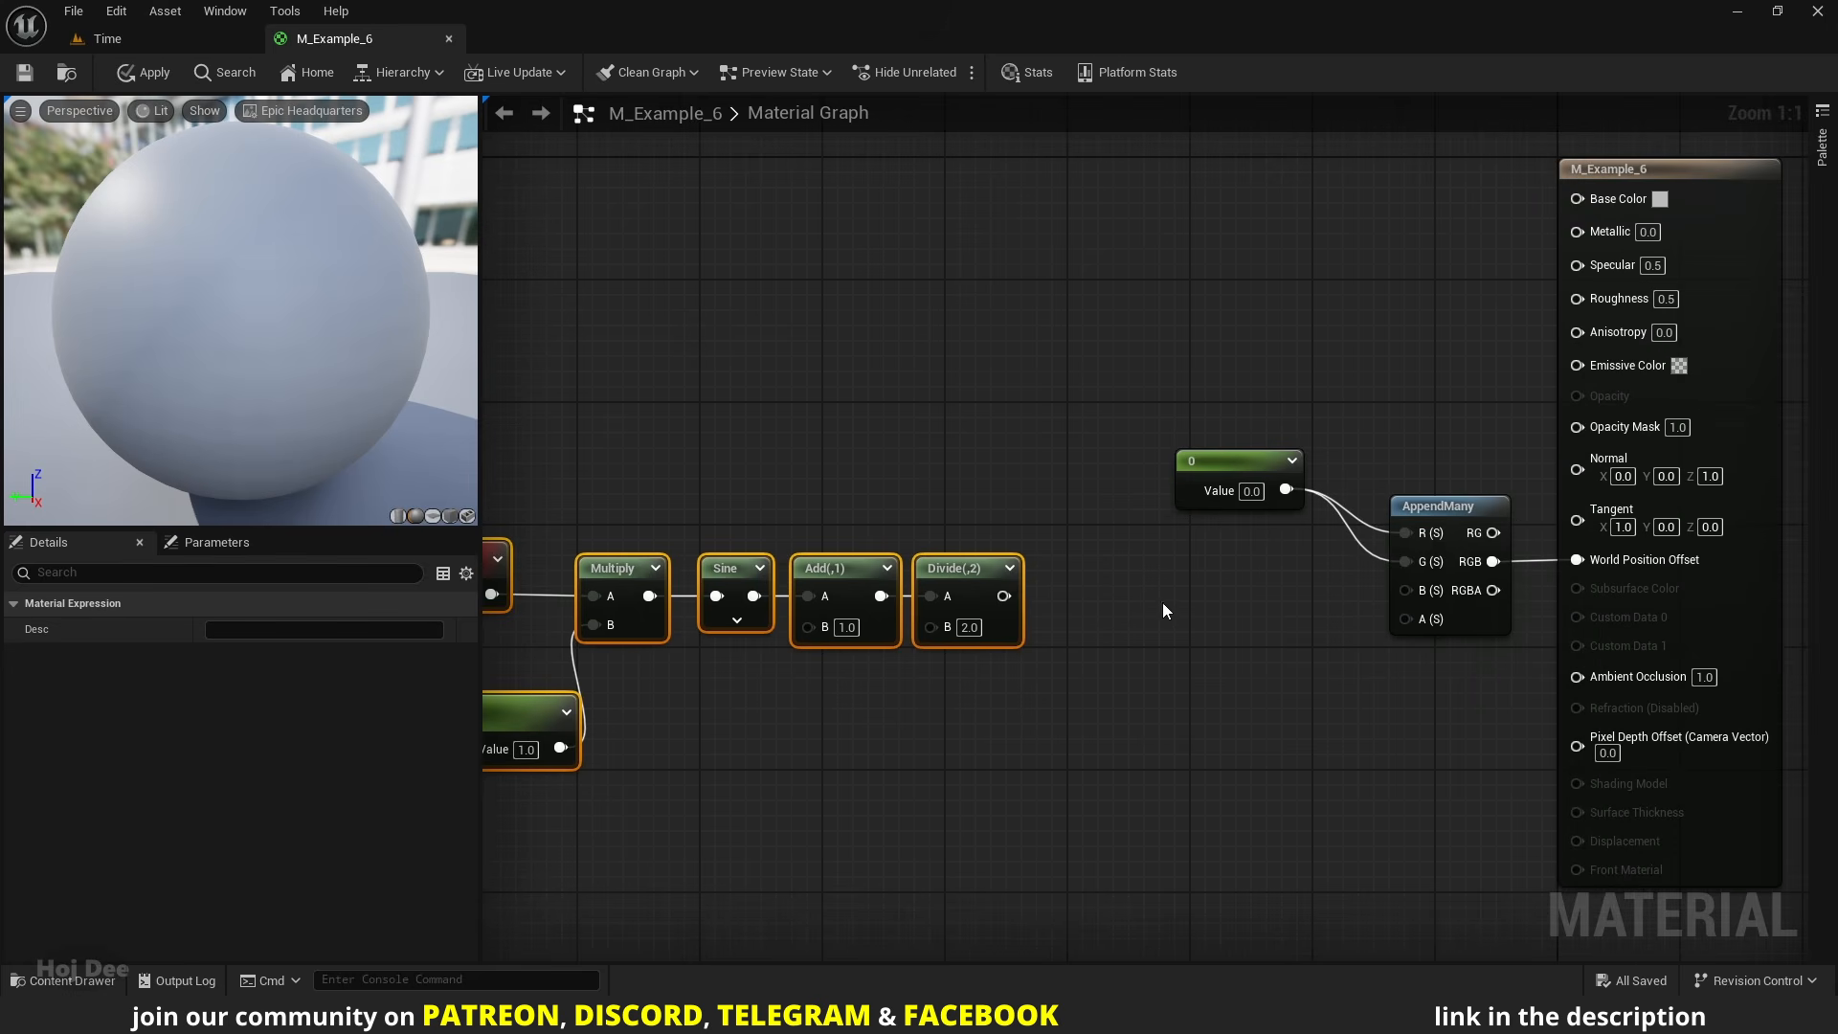
{"action": "left_click", "coordinate": [1091, 631]}
{"action": "left_click", "coordinate": [1145, 601]}
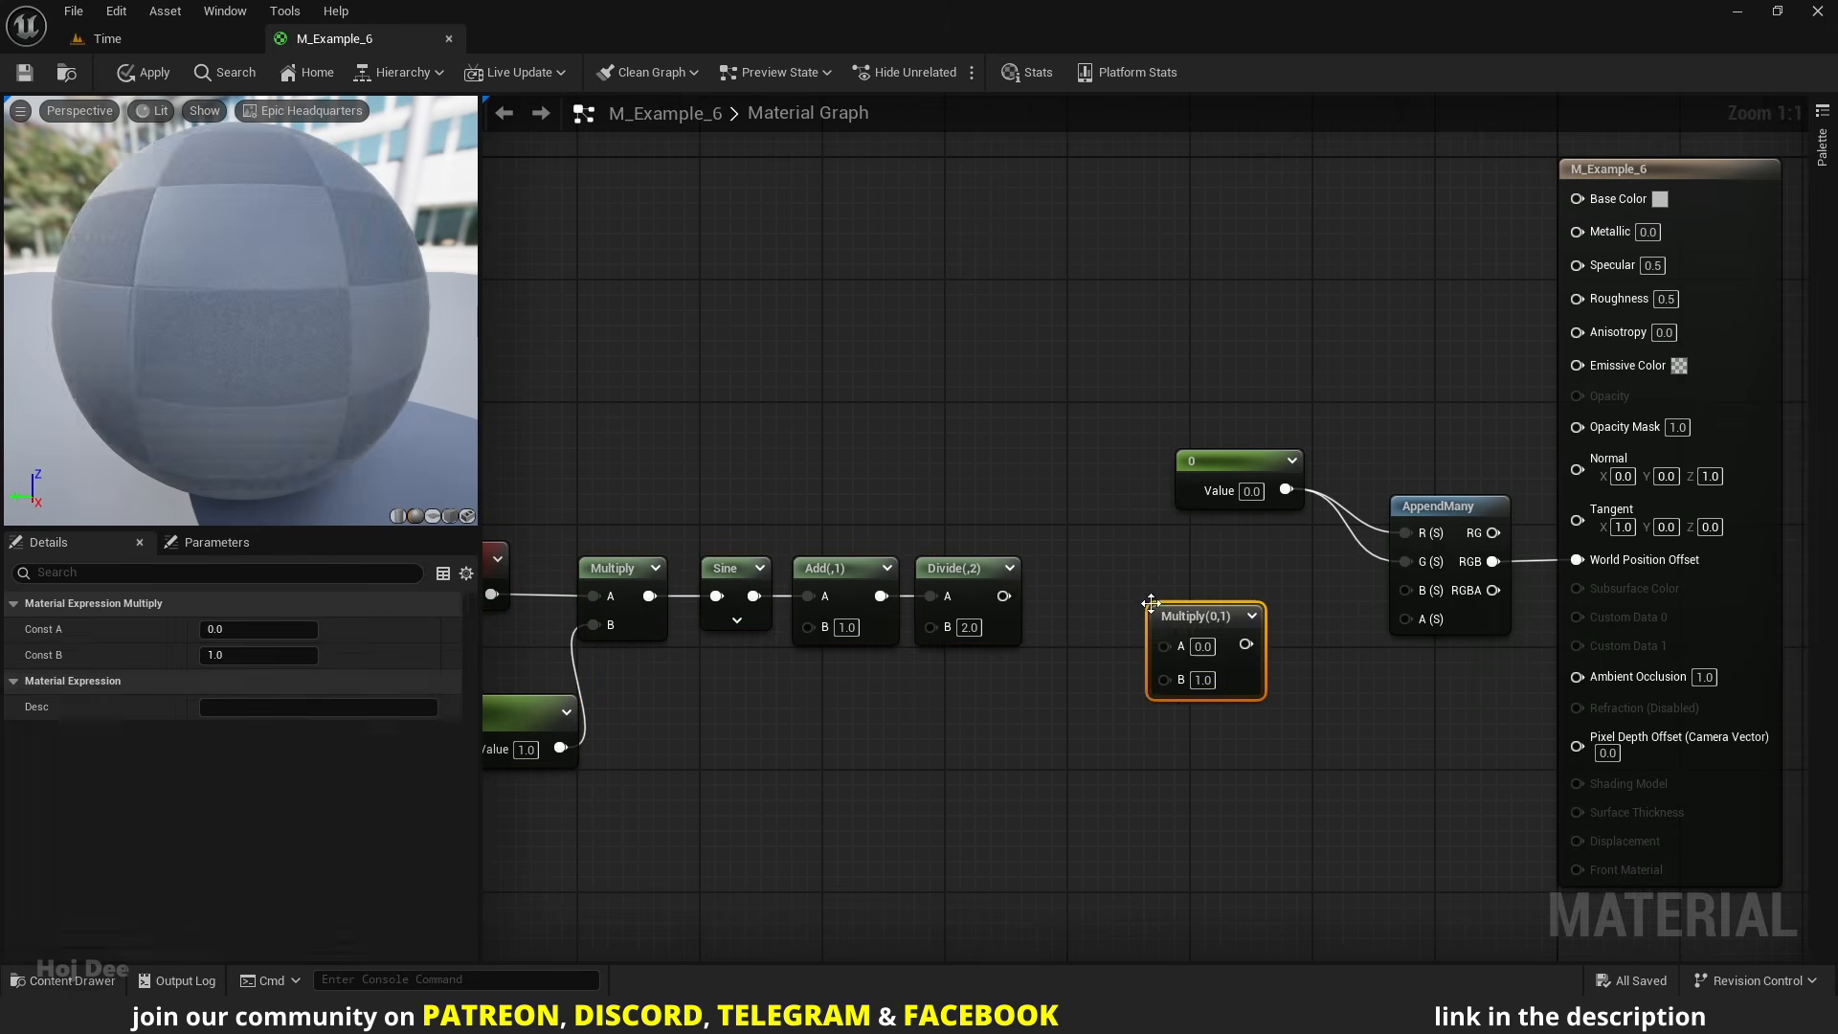
{"action": "left_click_drag", "start_coordinate": [1145, 600], "coordinate": [1122, 580]}
{"action": "left_click_drag", "start_coordinate": [1004, 596], "coordinate": [1404, 591]}
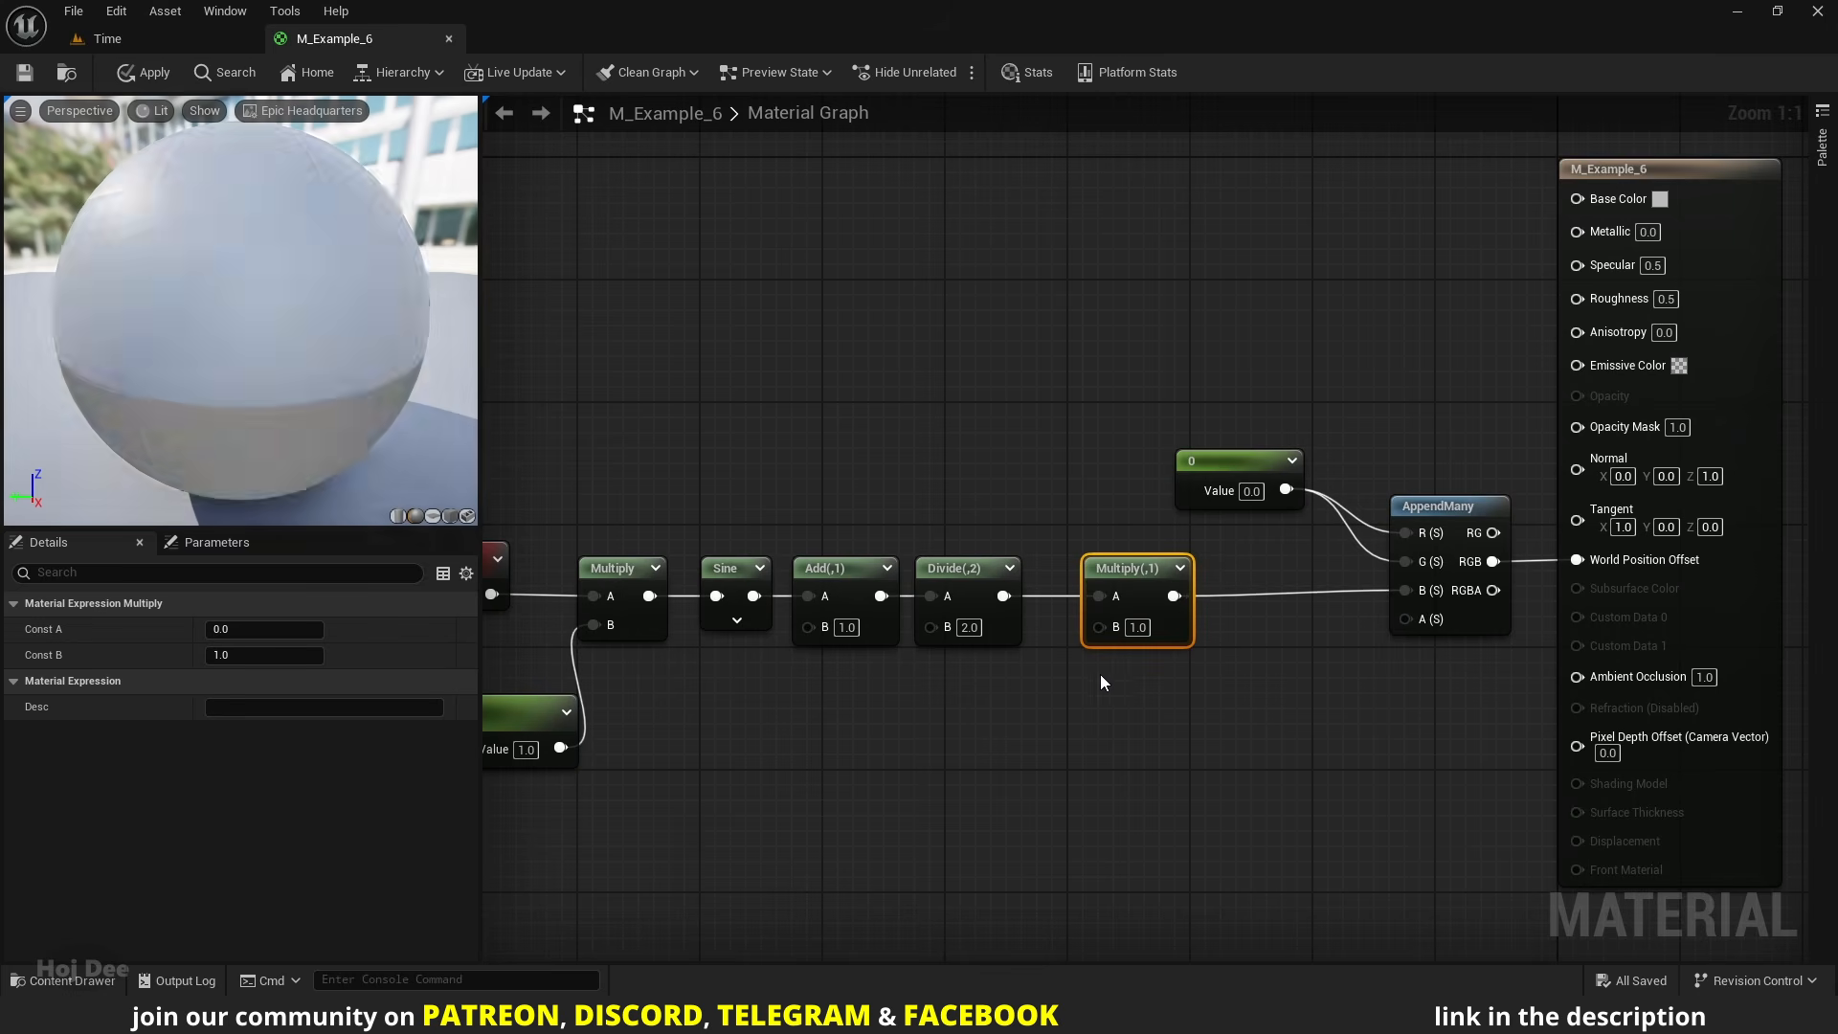
- Create a scalar parameter named Max Offset Range below the last Multiply node
{"action": "left_click", "coordinate": [1046, 716]}
{"action": "left_click_drag", "start_coordinate": [1084, 747], "coordinate": [994, 709]}
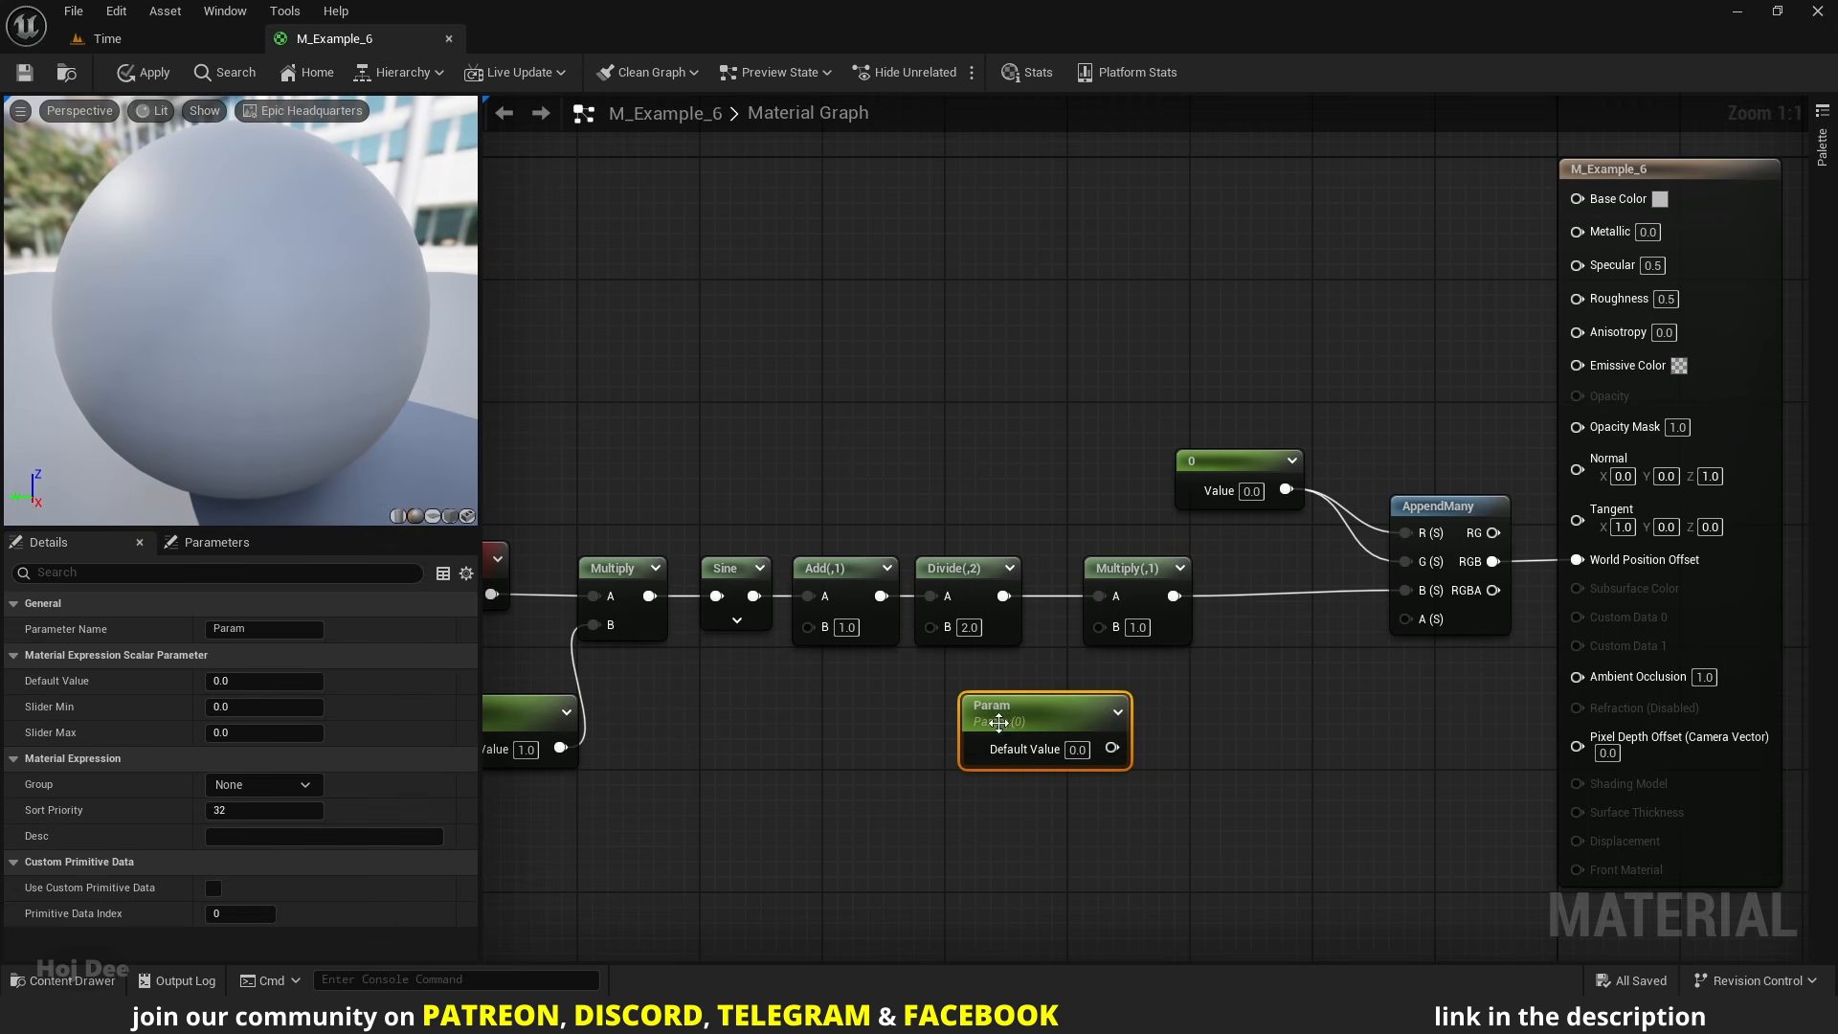
{"action": "double_click", "coordinate": [994, 709]}
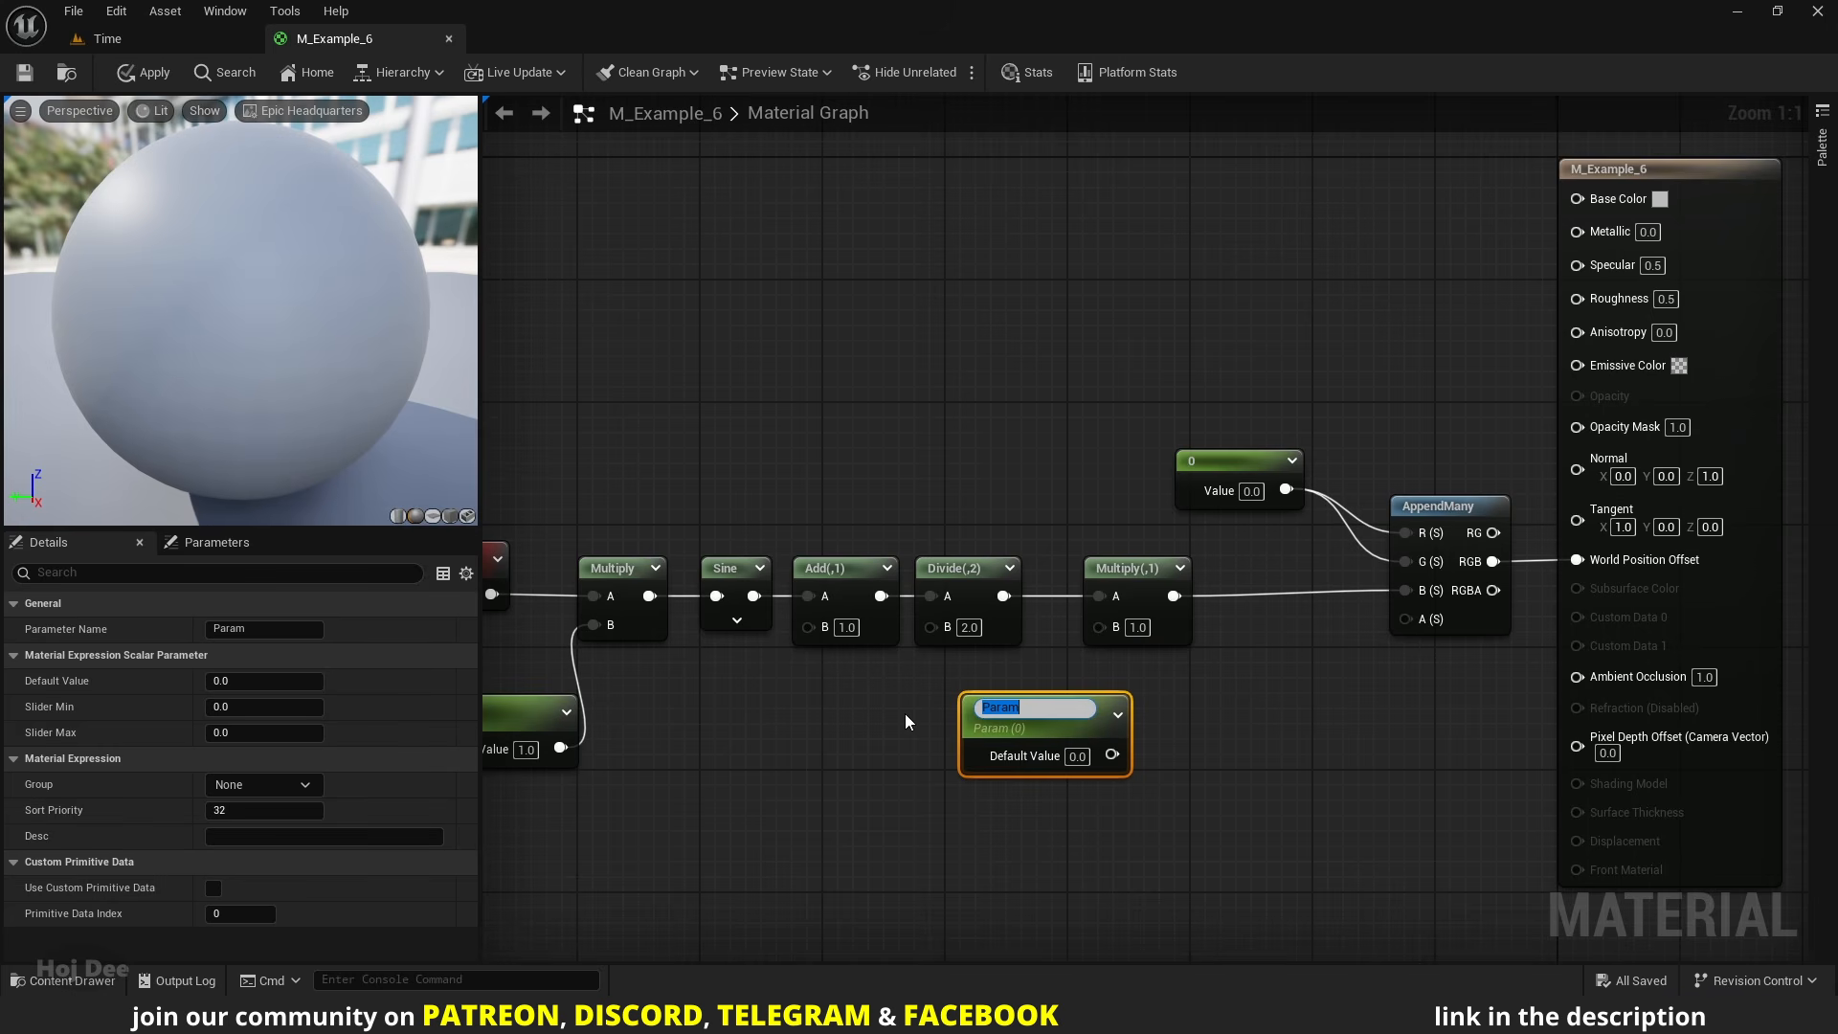
{"action": "type", "text": "Max Offset Range"}
{"action": "key", "text": "Return"}
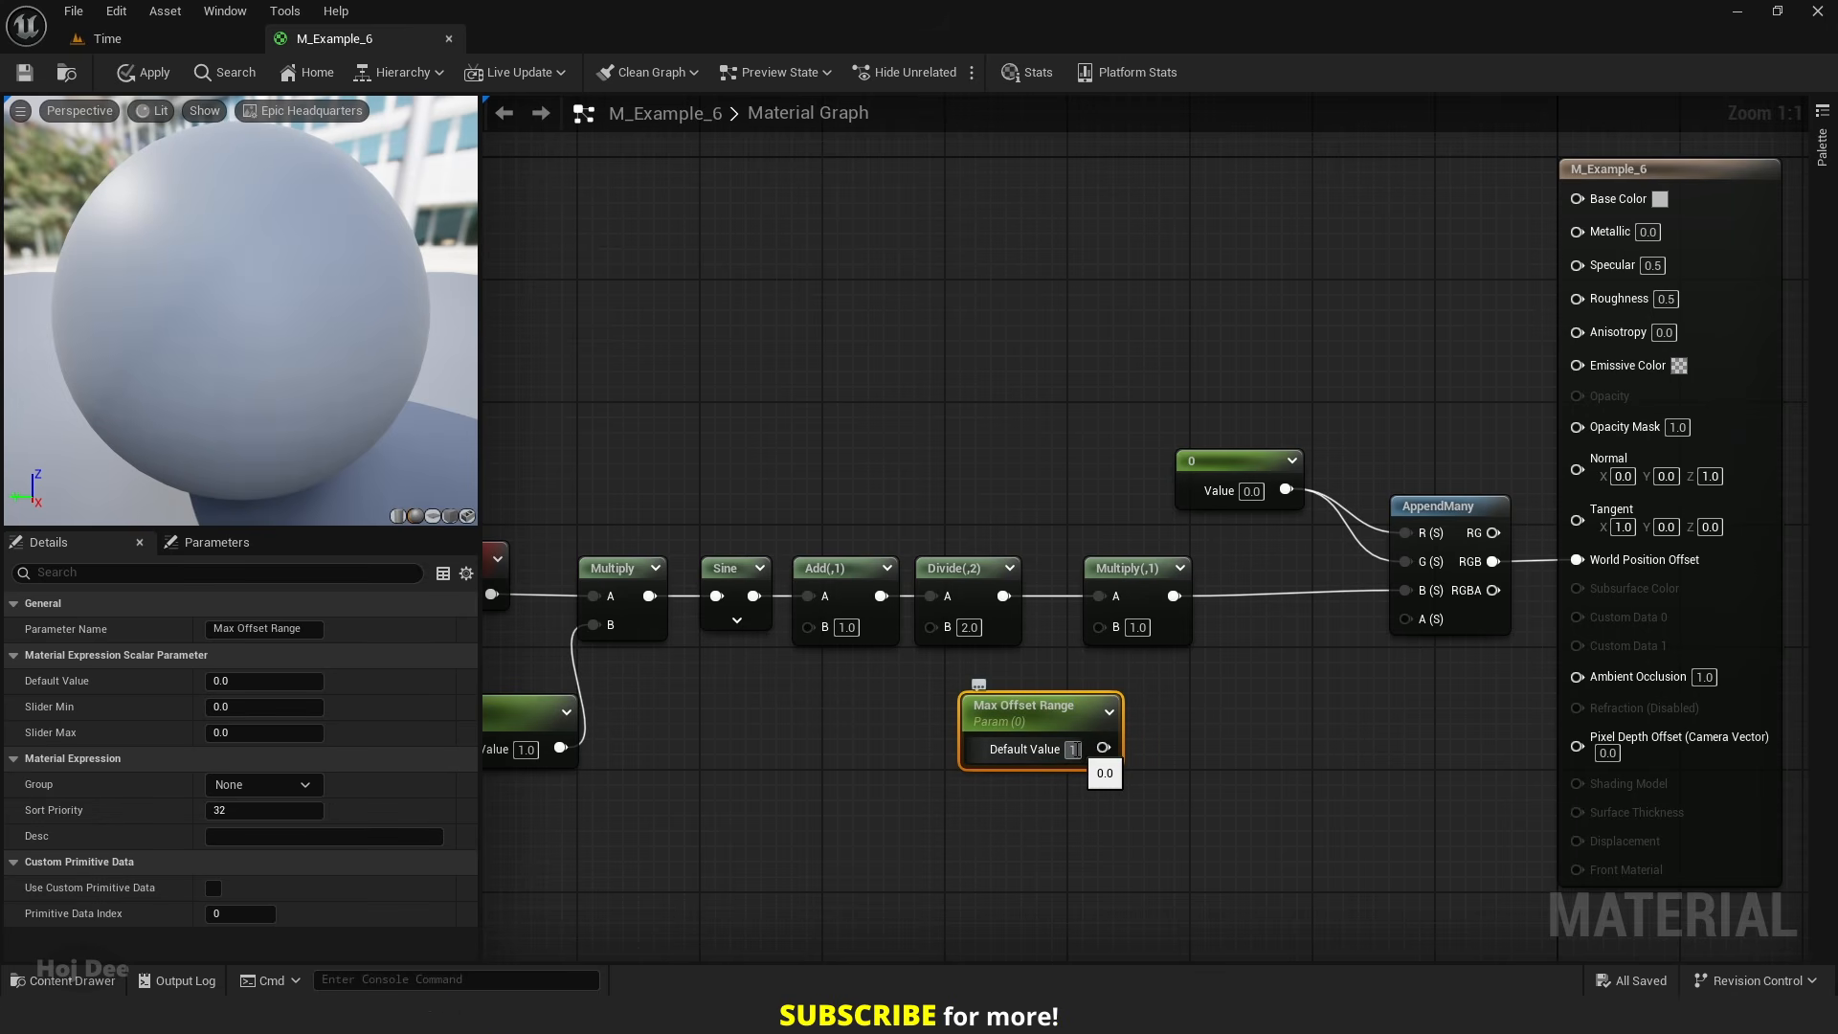
- Set Max Offset Range's default value to 1, connect it to the last Multiply node's B input, and save the material
{"action": "type", "text": "1"}
{"action": "key", "text": "Return"}
{"action": "left_click_drag", "start_coordinate": [1065, 687], "coordinate": [1099, 626]}
{"action": "left_click", "coordinate": [24, 72]}
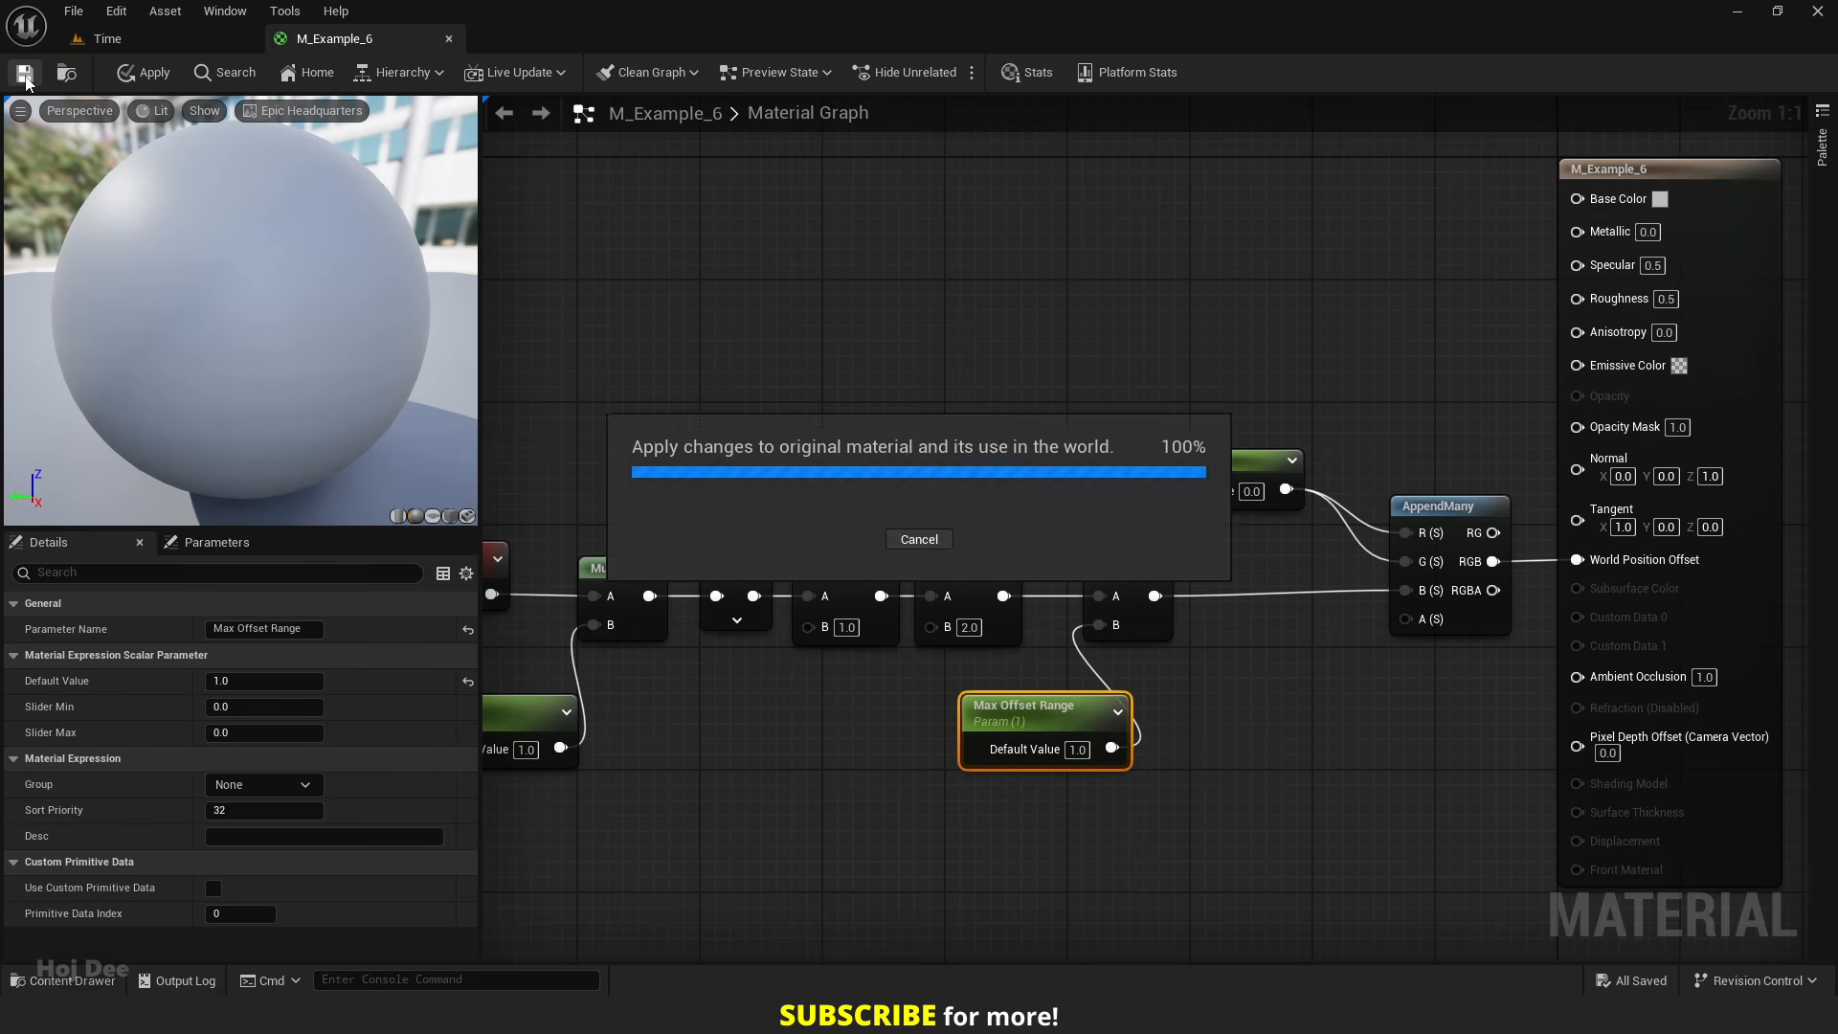
- Detach the M_Example_6 material editor into a floating window beside the viewport and apply M_Example_6 to the sphere in the level
{"action": "left_click_drag", "start_coordinate": [355, 60], "coordinate": [818, 199]}
{"action": "mouse_move", "coordinate": [627, 479]}
{"action": "right_mouse_down"}
{"action": "mouse_move", "coordinate": [709, 480]}
{"action": "mouse_move", "coordinate": [631, 479]}
{"action": "right_mouse_up"}
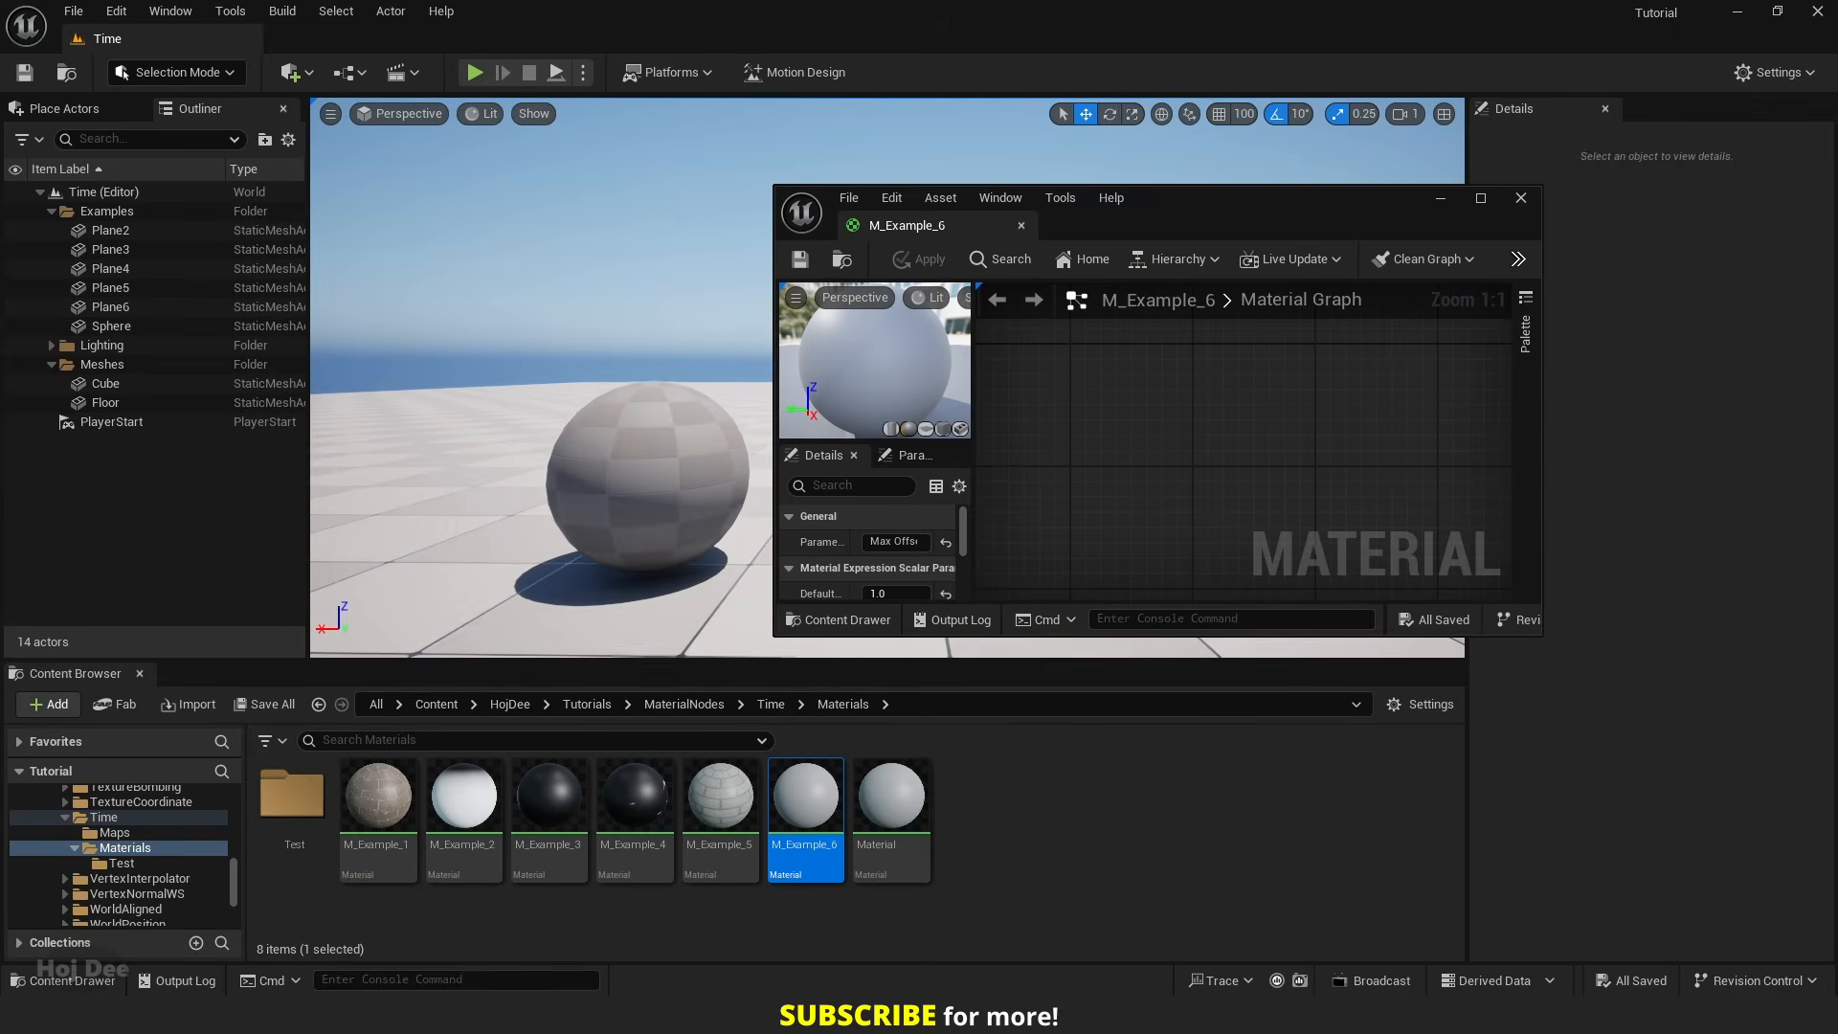
{"action": "left_click_drag", "start_coordinate": [805, 795], "coordinate": [704, 483]}
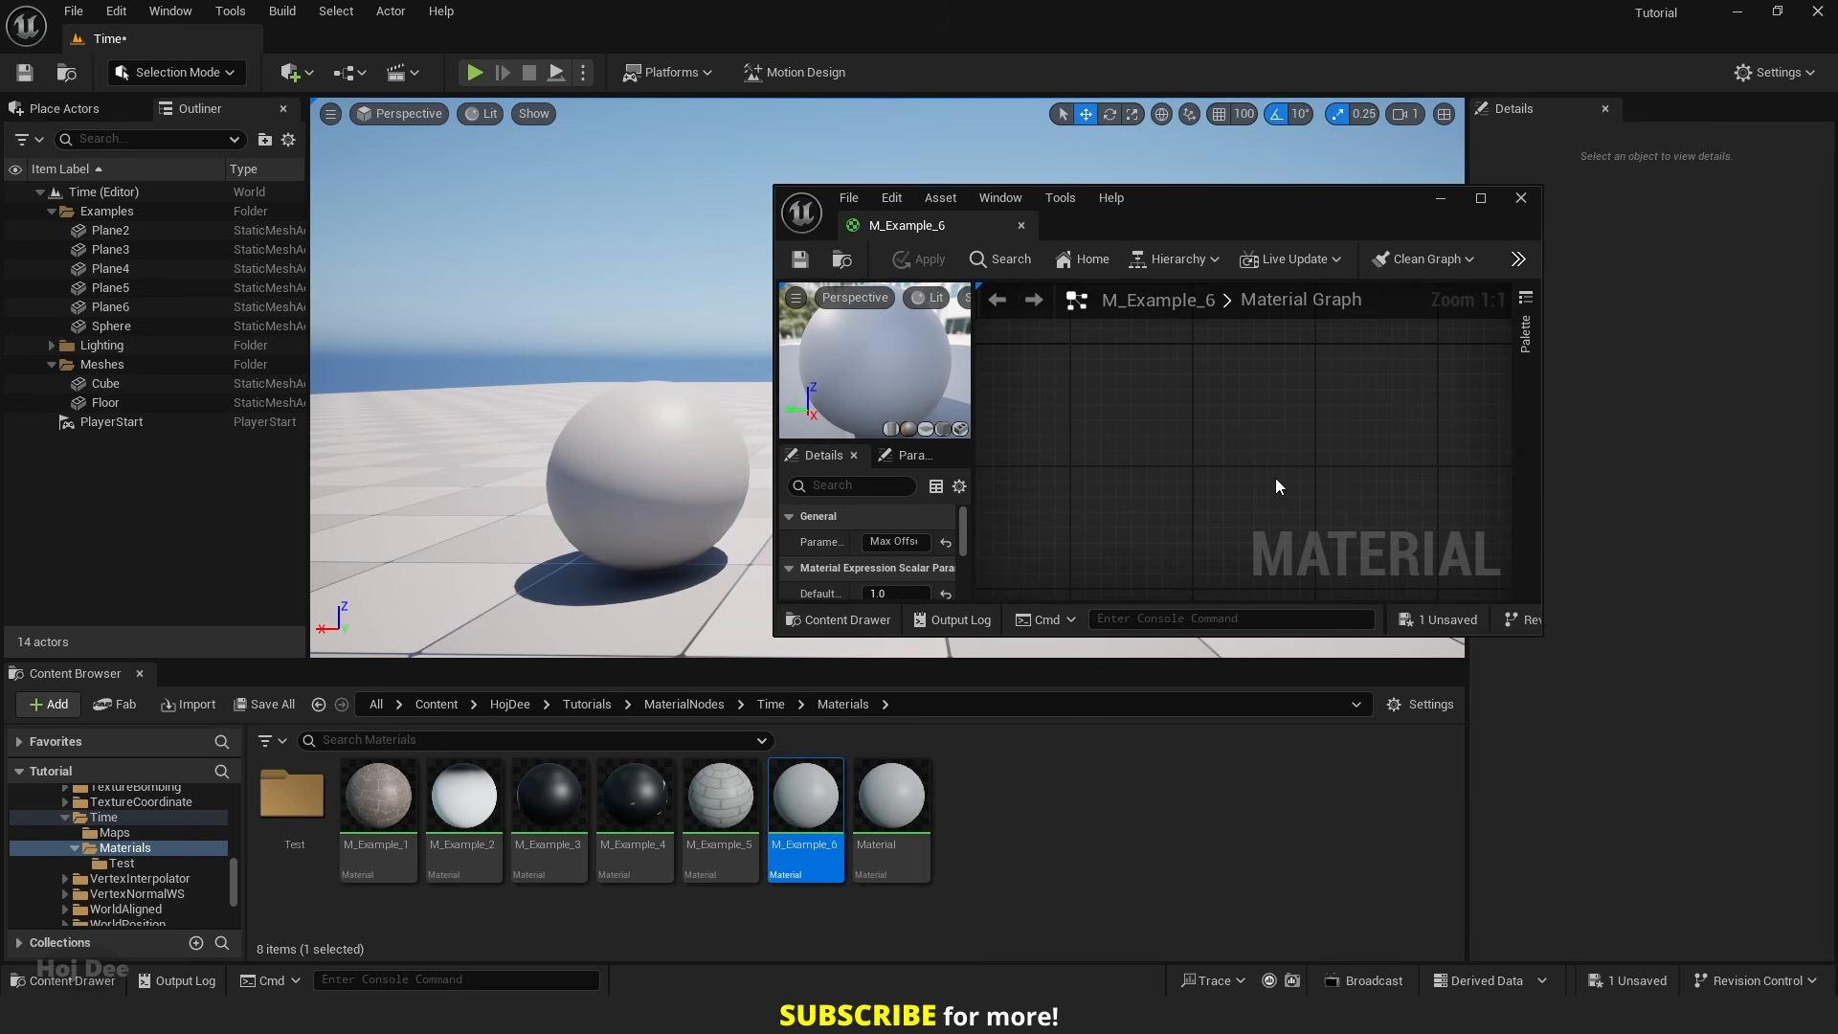
- Set the Max Offset Range parameter's default value to 100
{"action": "right_click_drag", "start_coordinate": [1140, 348], "coordinate": [1034, 206]}
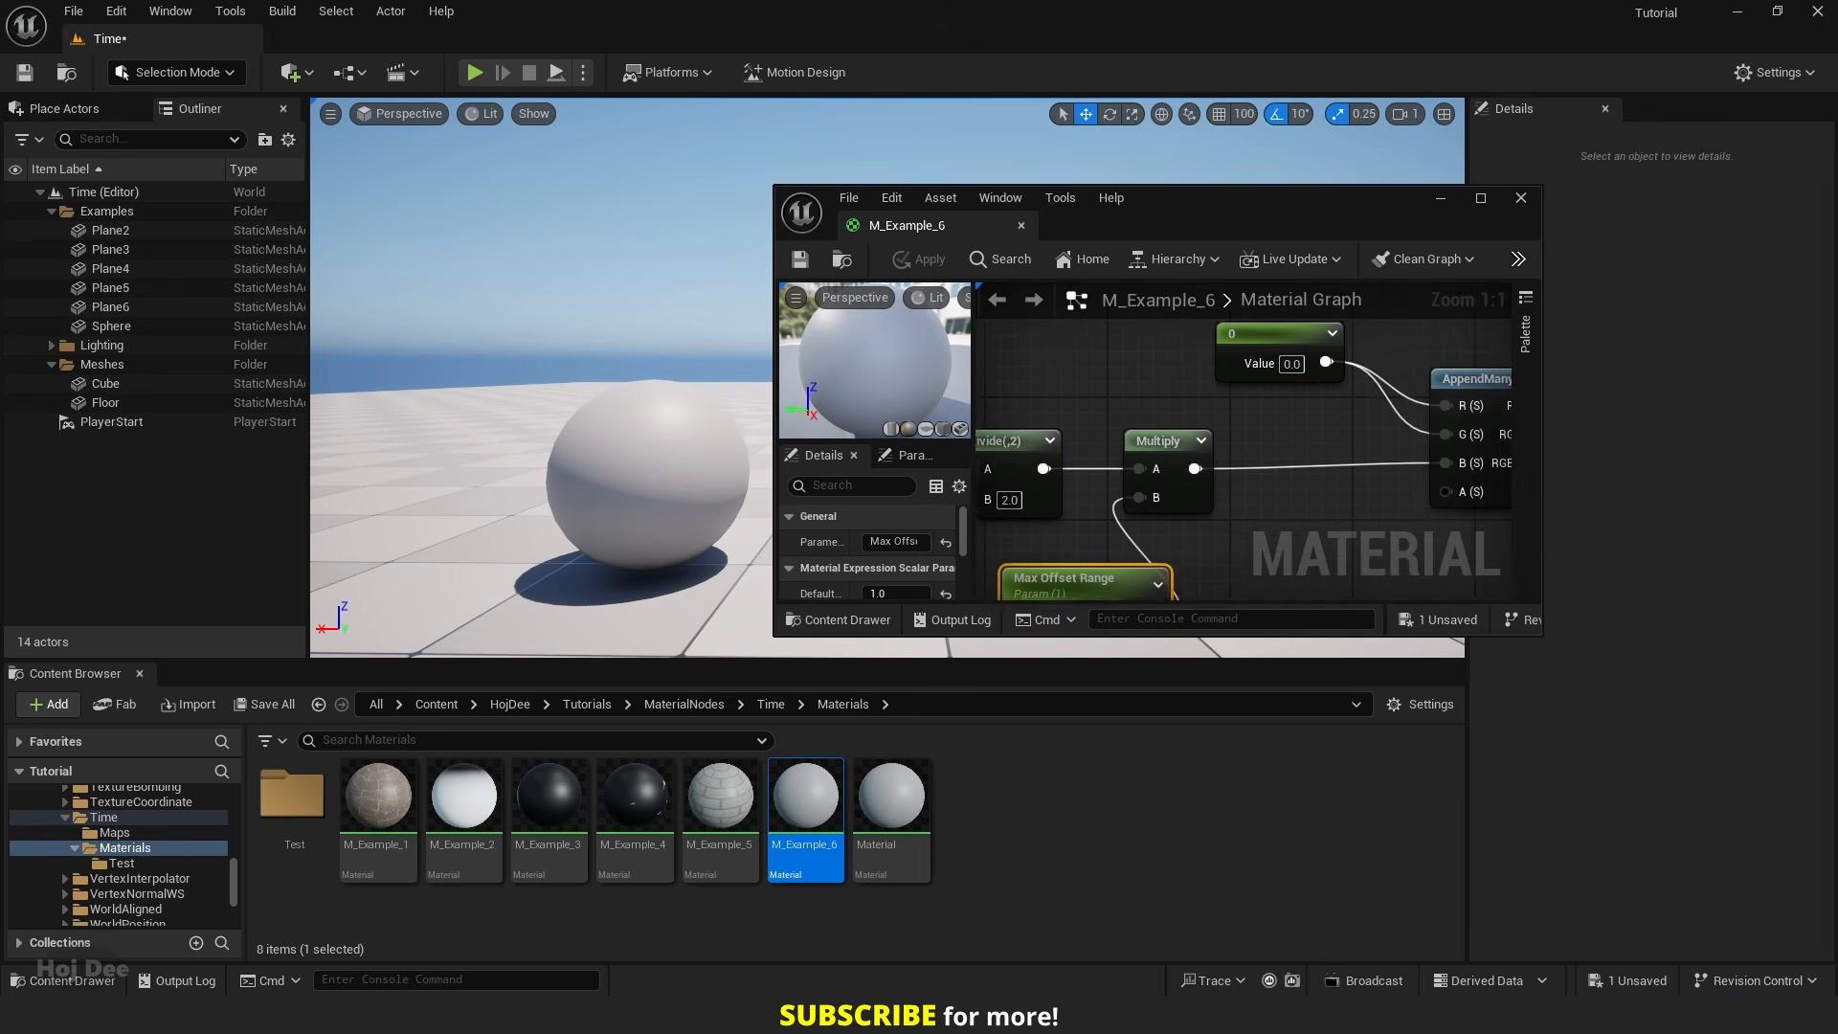
{"action": "right_click_drag", "start_coordinate": [1150, 576], "coordinate": [1140, 443]}
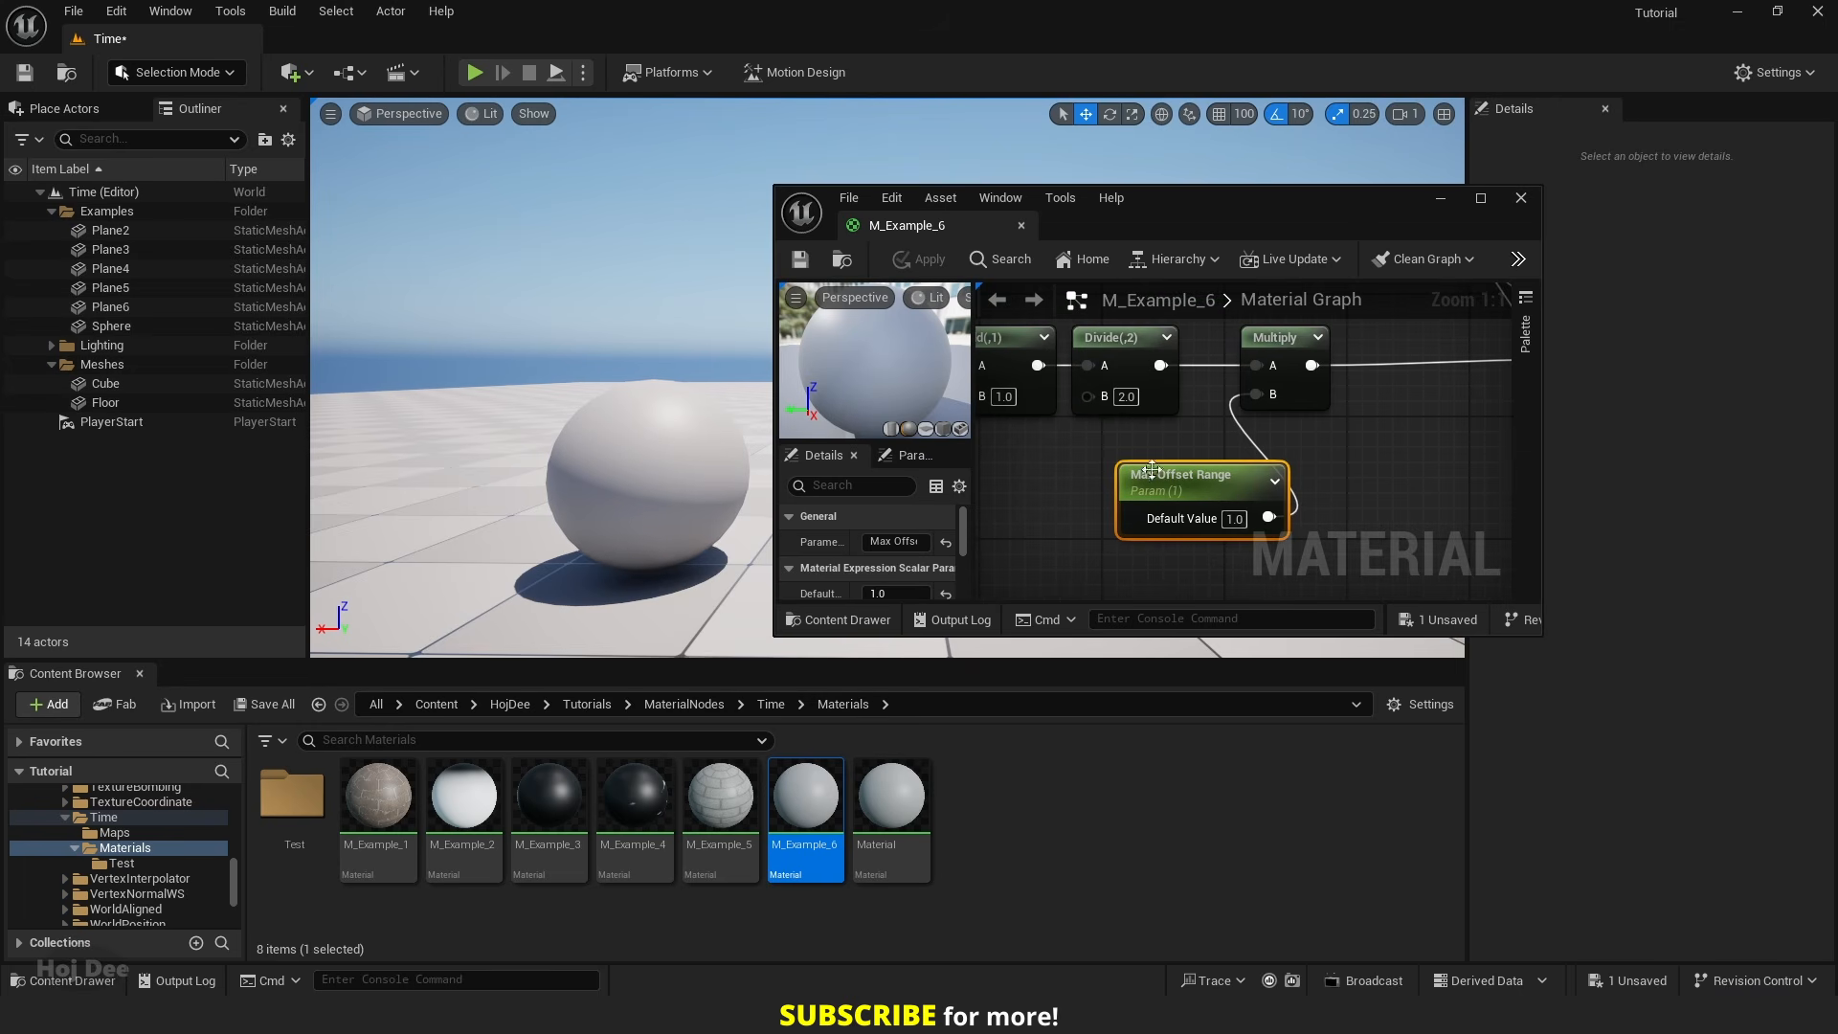
{"action": "left_click", "coordinate": [1233, 517]}
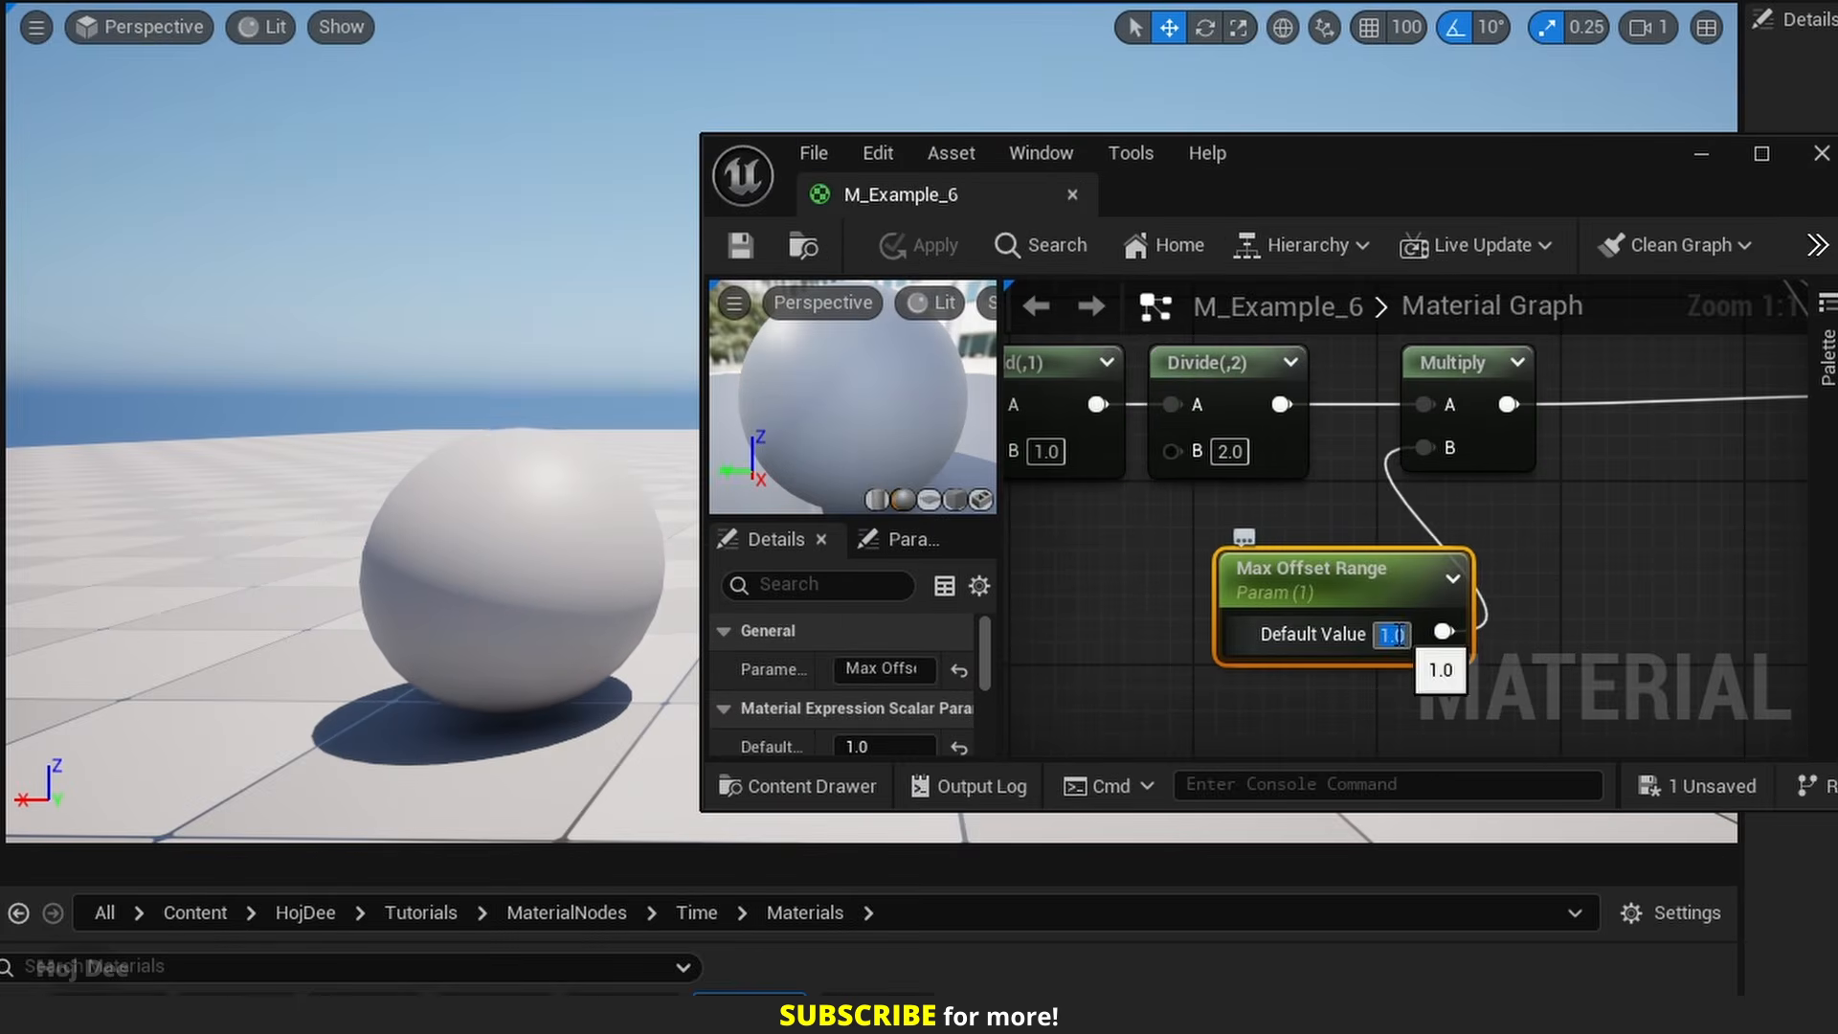
{"action": "type", "text": "100"}
{"action": "key", "text": "Return"}
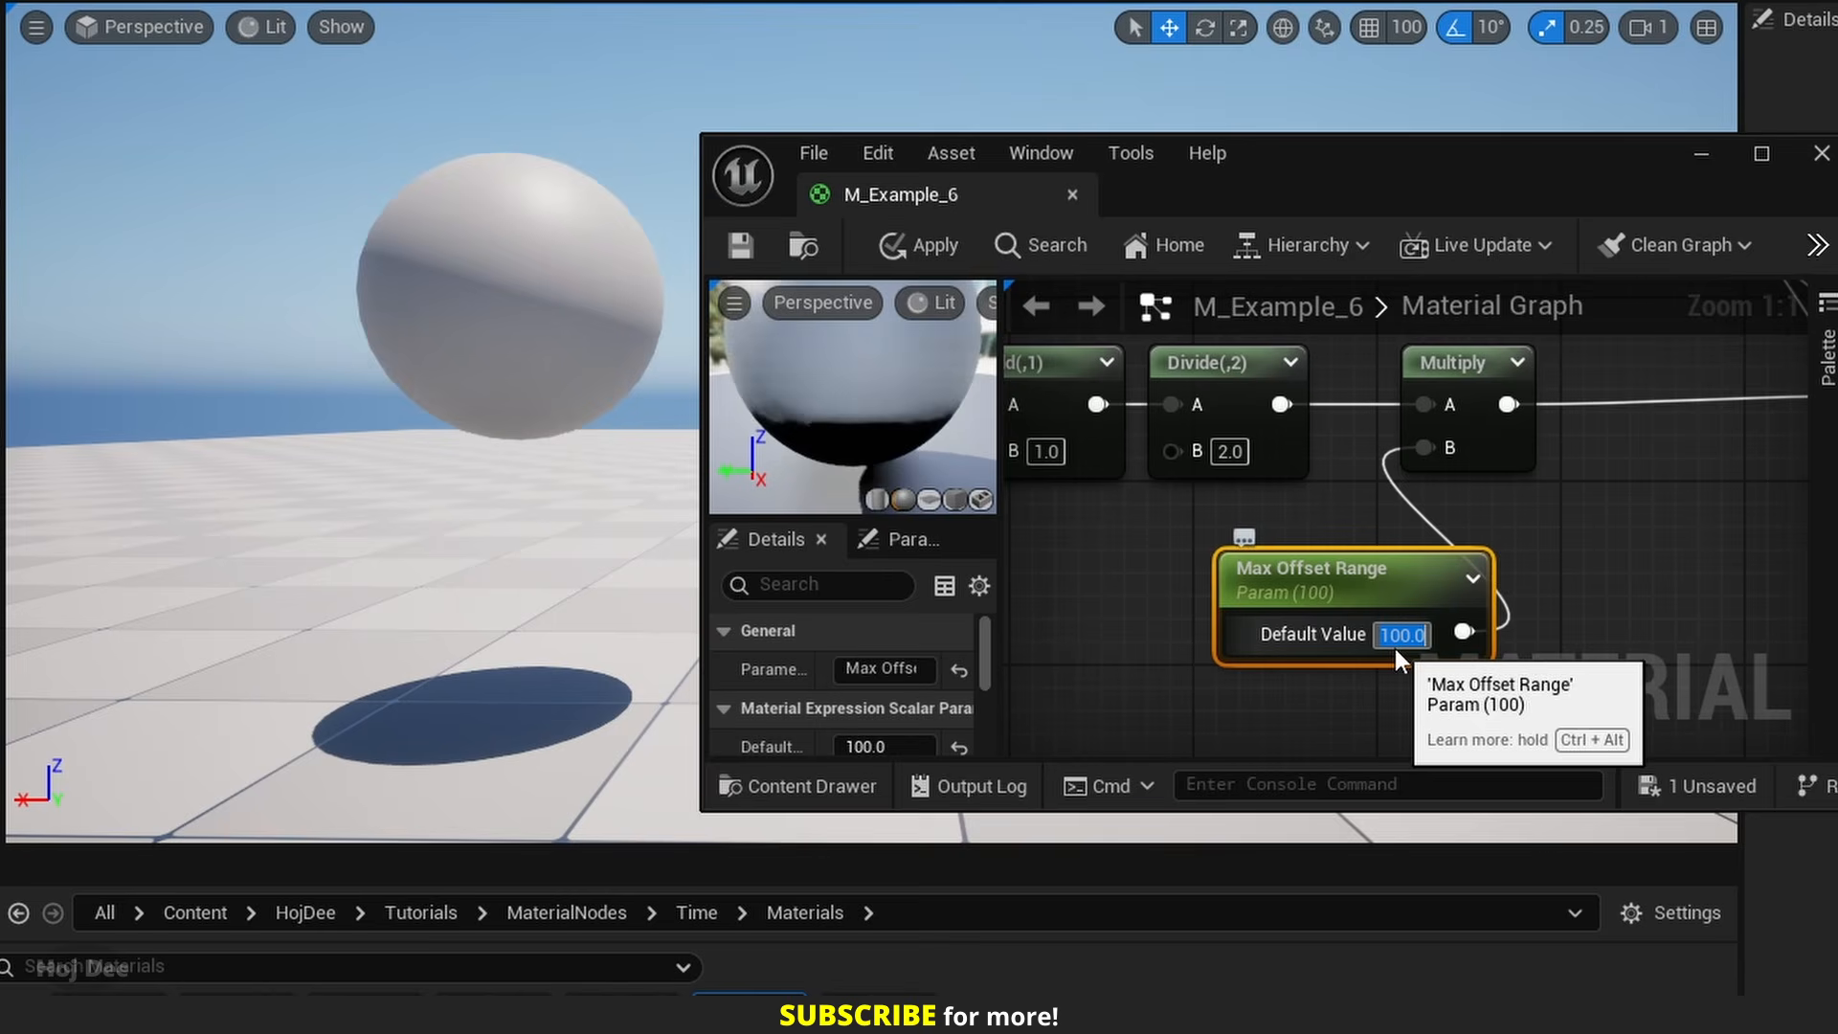
- Try a default value of 0.4 for the Speed parameter feeding the first Multiply node, and finally set it to 3
{"action": "right_click_drag", "start_coordinate": [1086, 588], "coordinate": [1809, 625]}
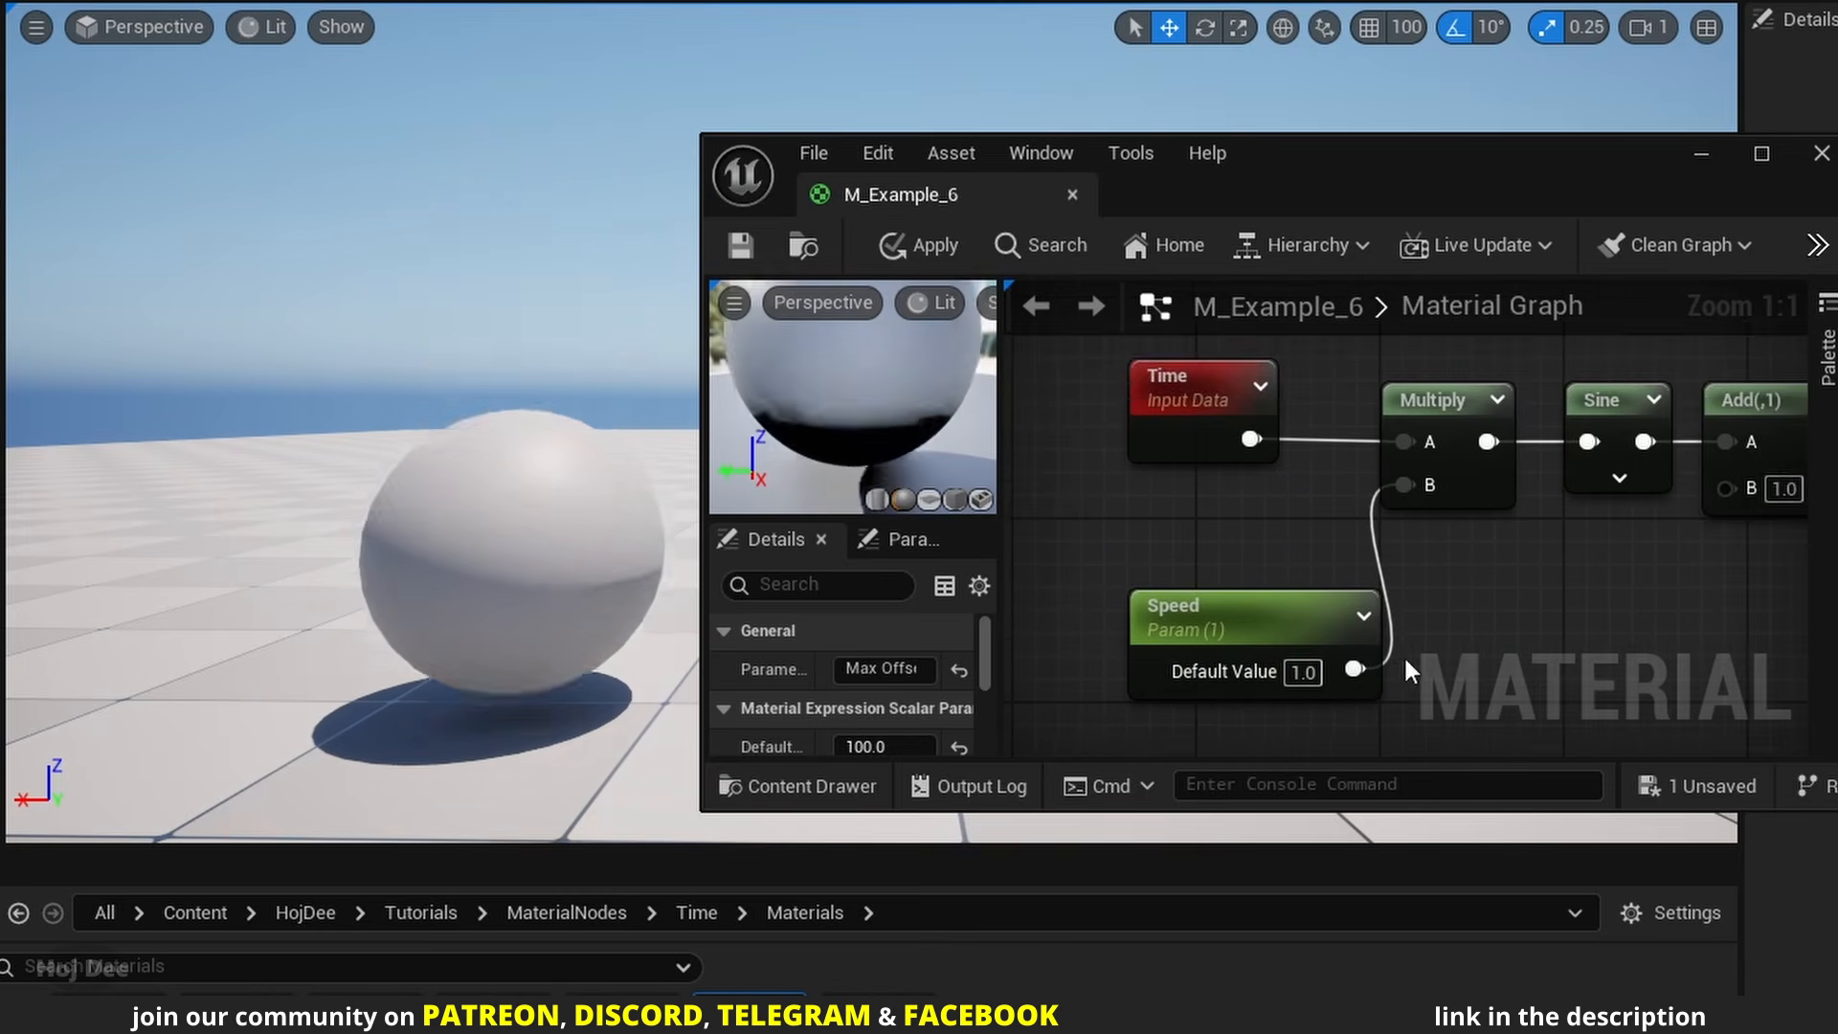
{"action": "right_click_drag", "start_coordinate": [1403, 655], "coordinate": [1438, 592]}
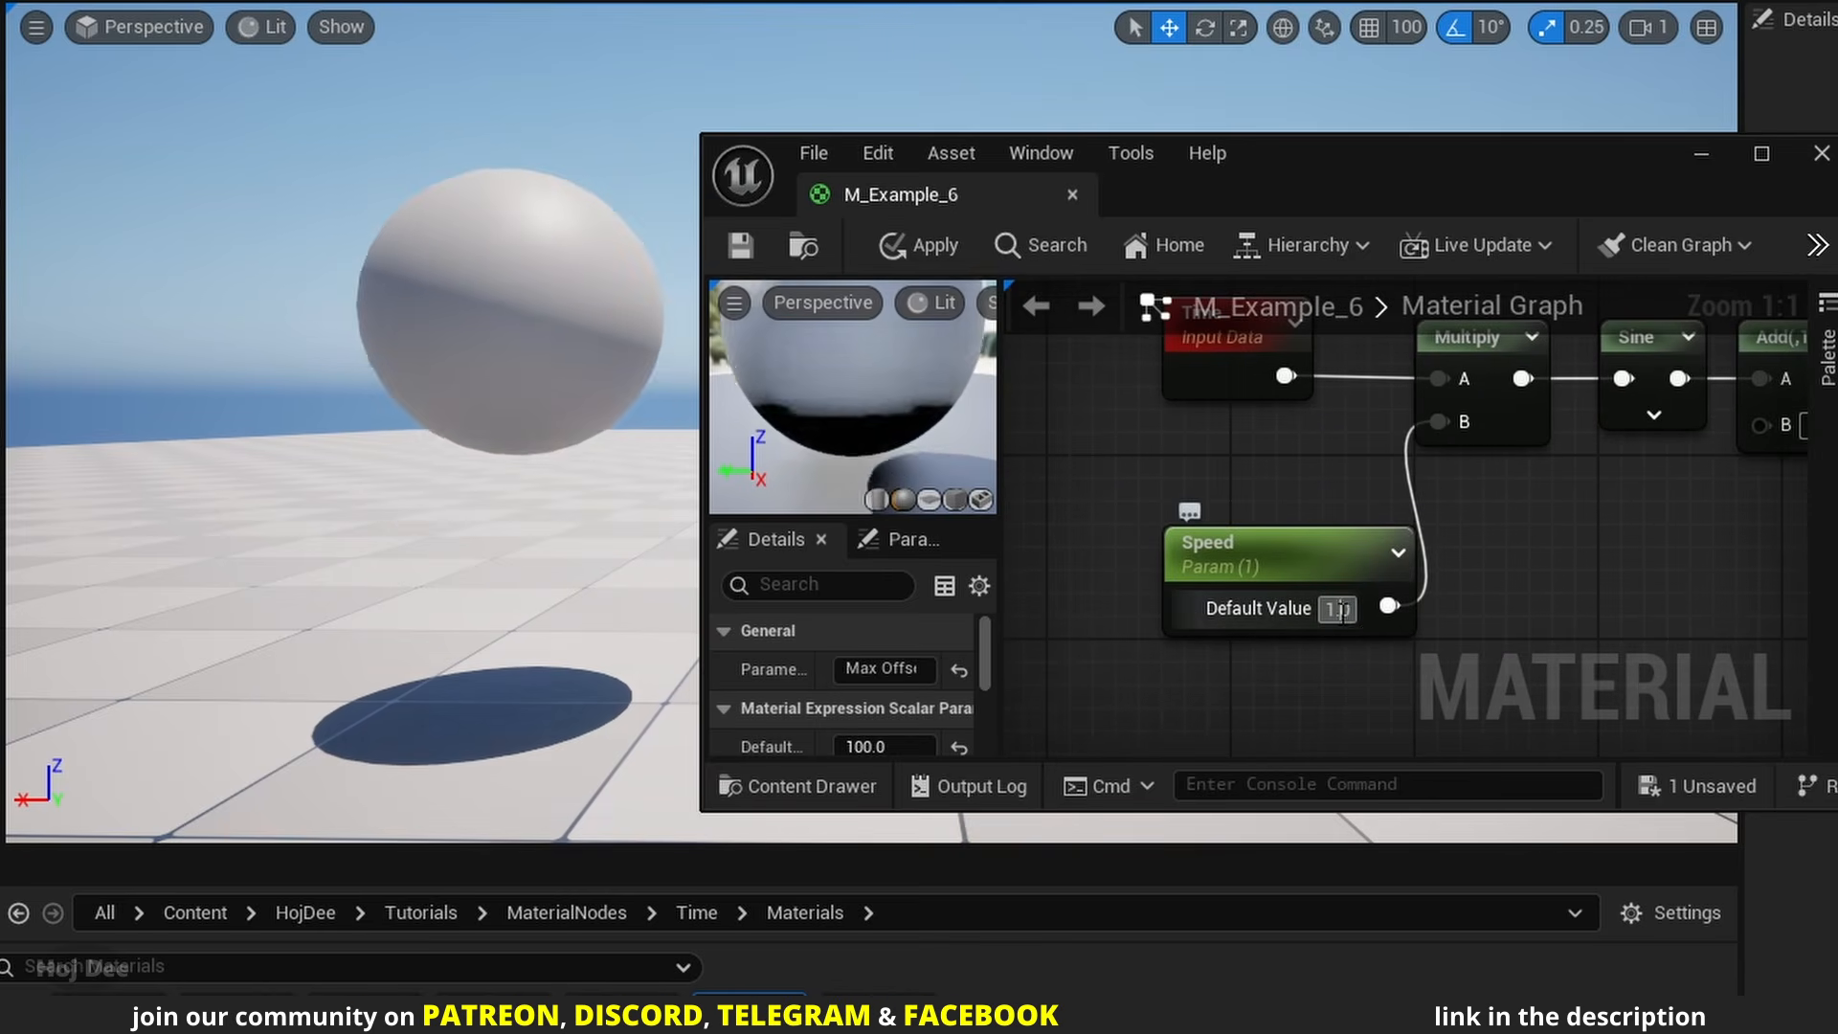
{"action": "left_click", "coordinate": [1341, 611]}
{"action": "type", "text": "0.4"}
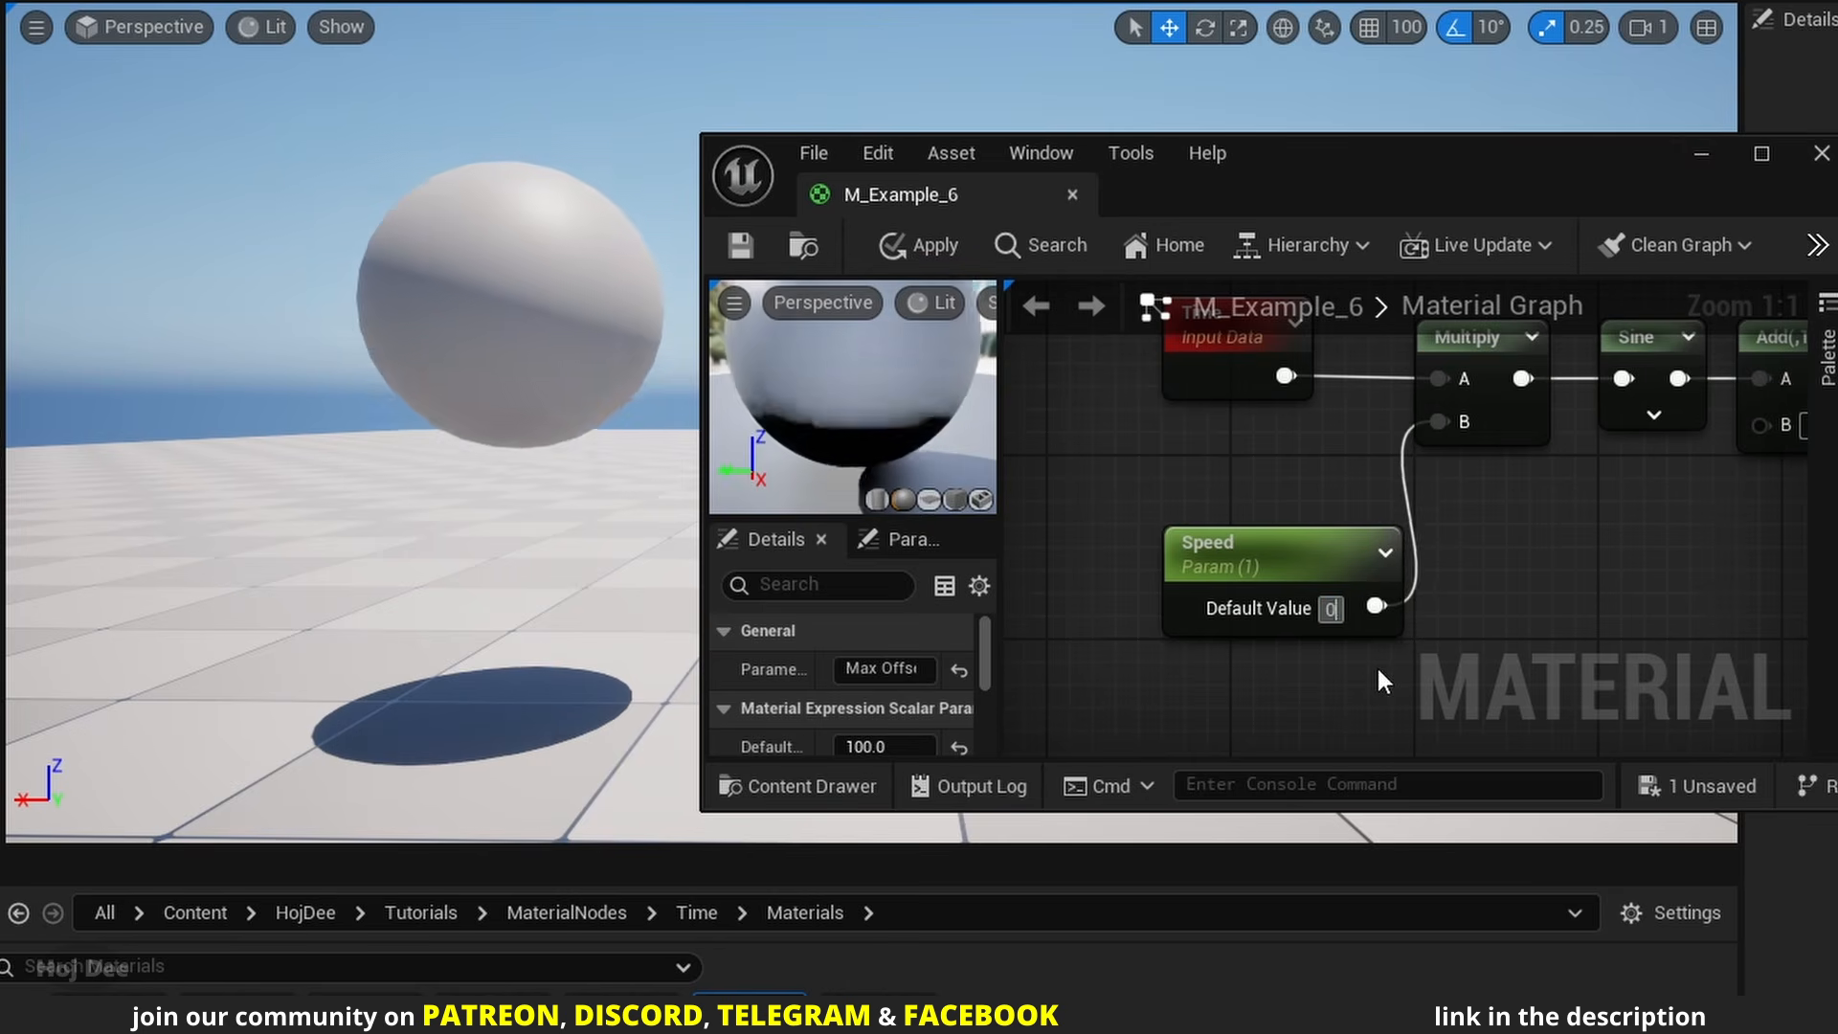
{"action": "key", "text": "Return"}
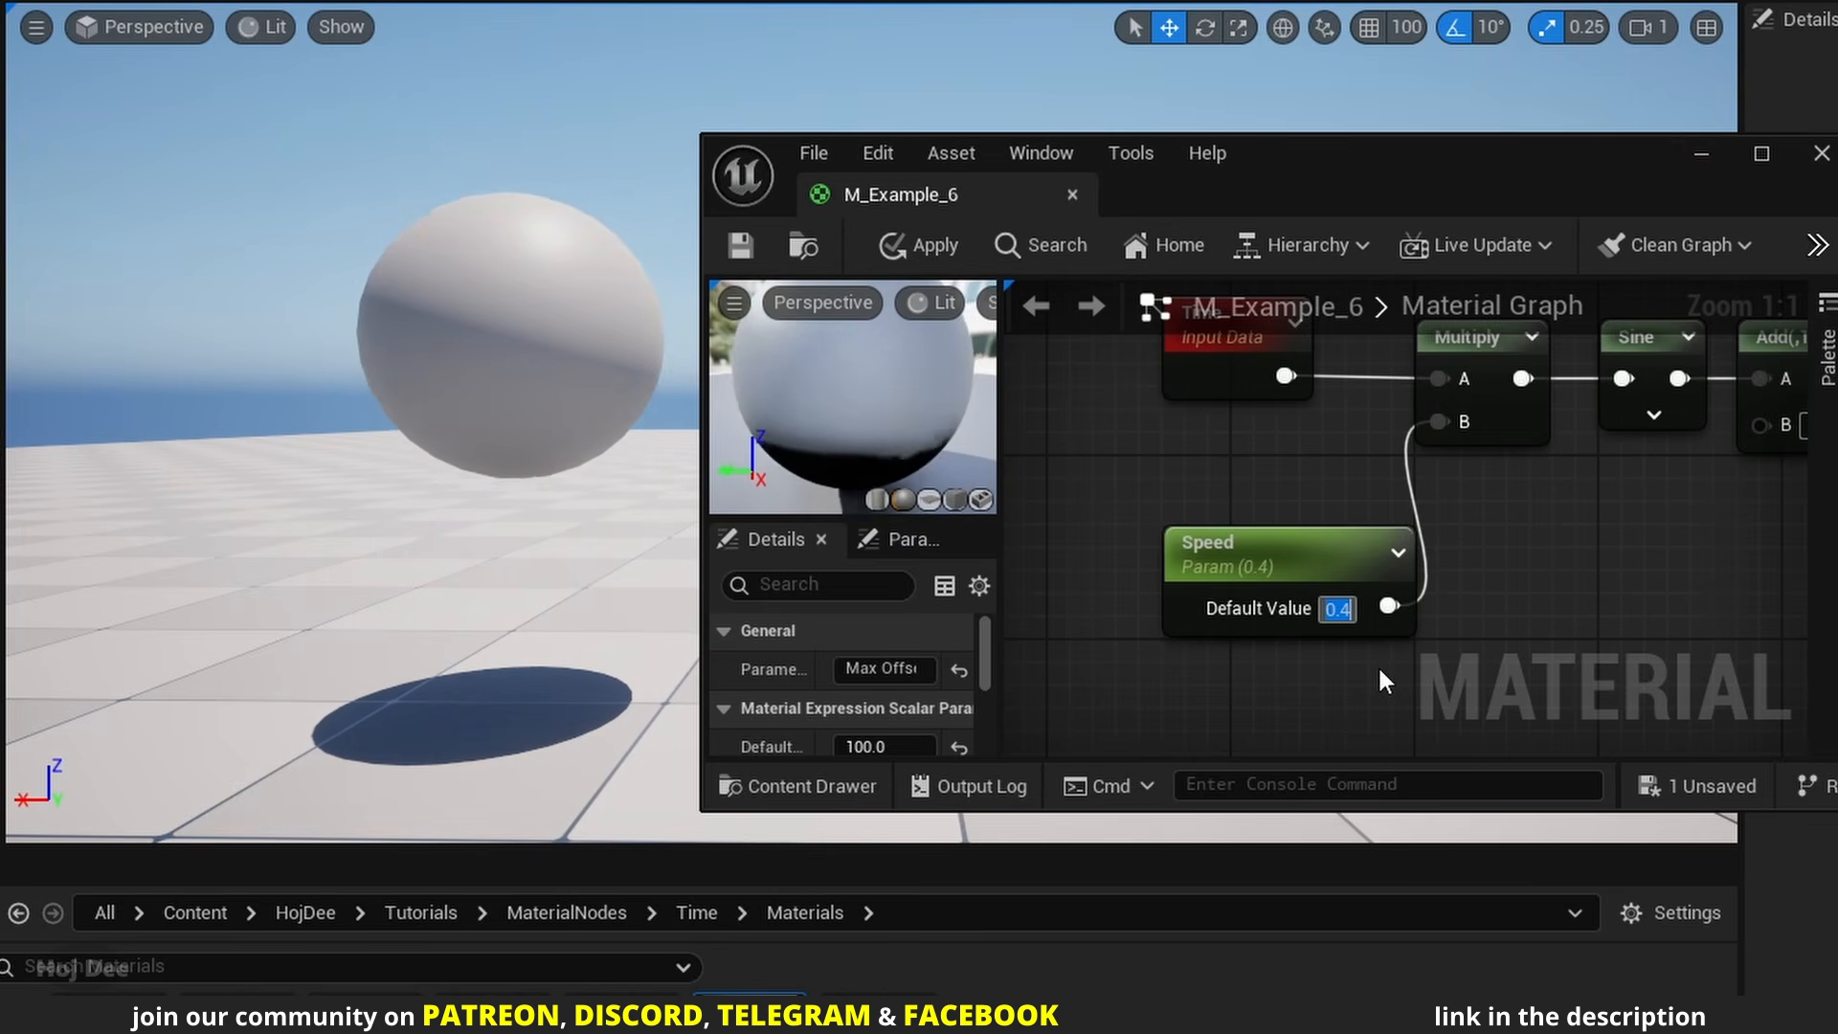
{"action": "type", "text": "3"}
{"action": "key", "text": "Return"}
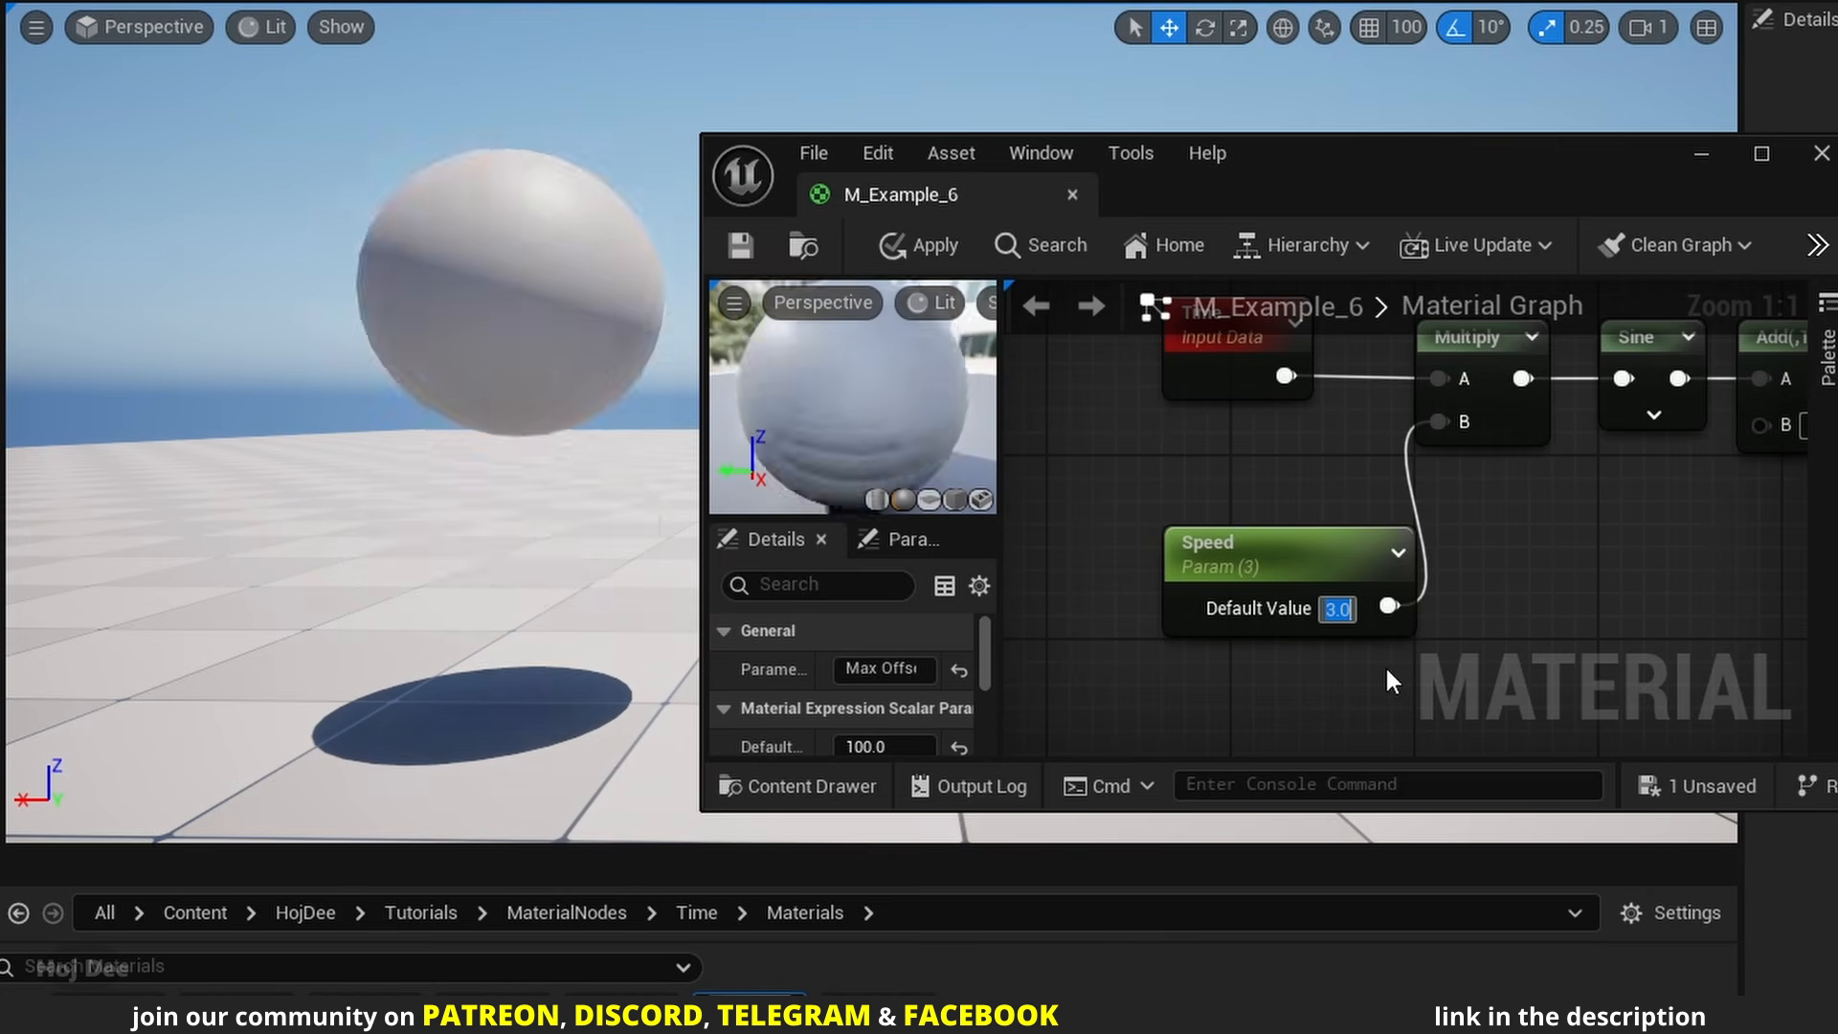
{"action": "right_click_drag", "start_coordinate": [1646, 554], "coordinate": [1371, 494]}
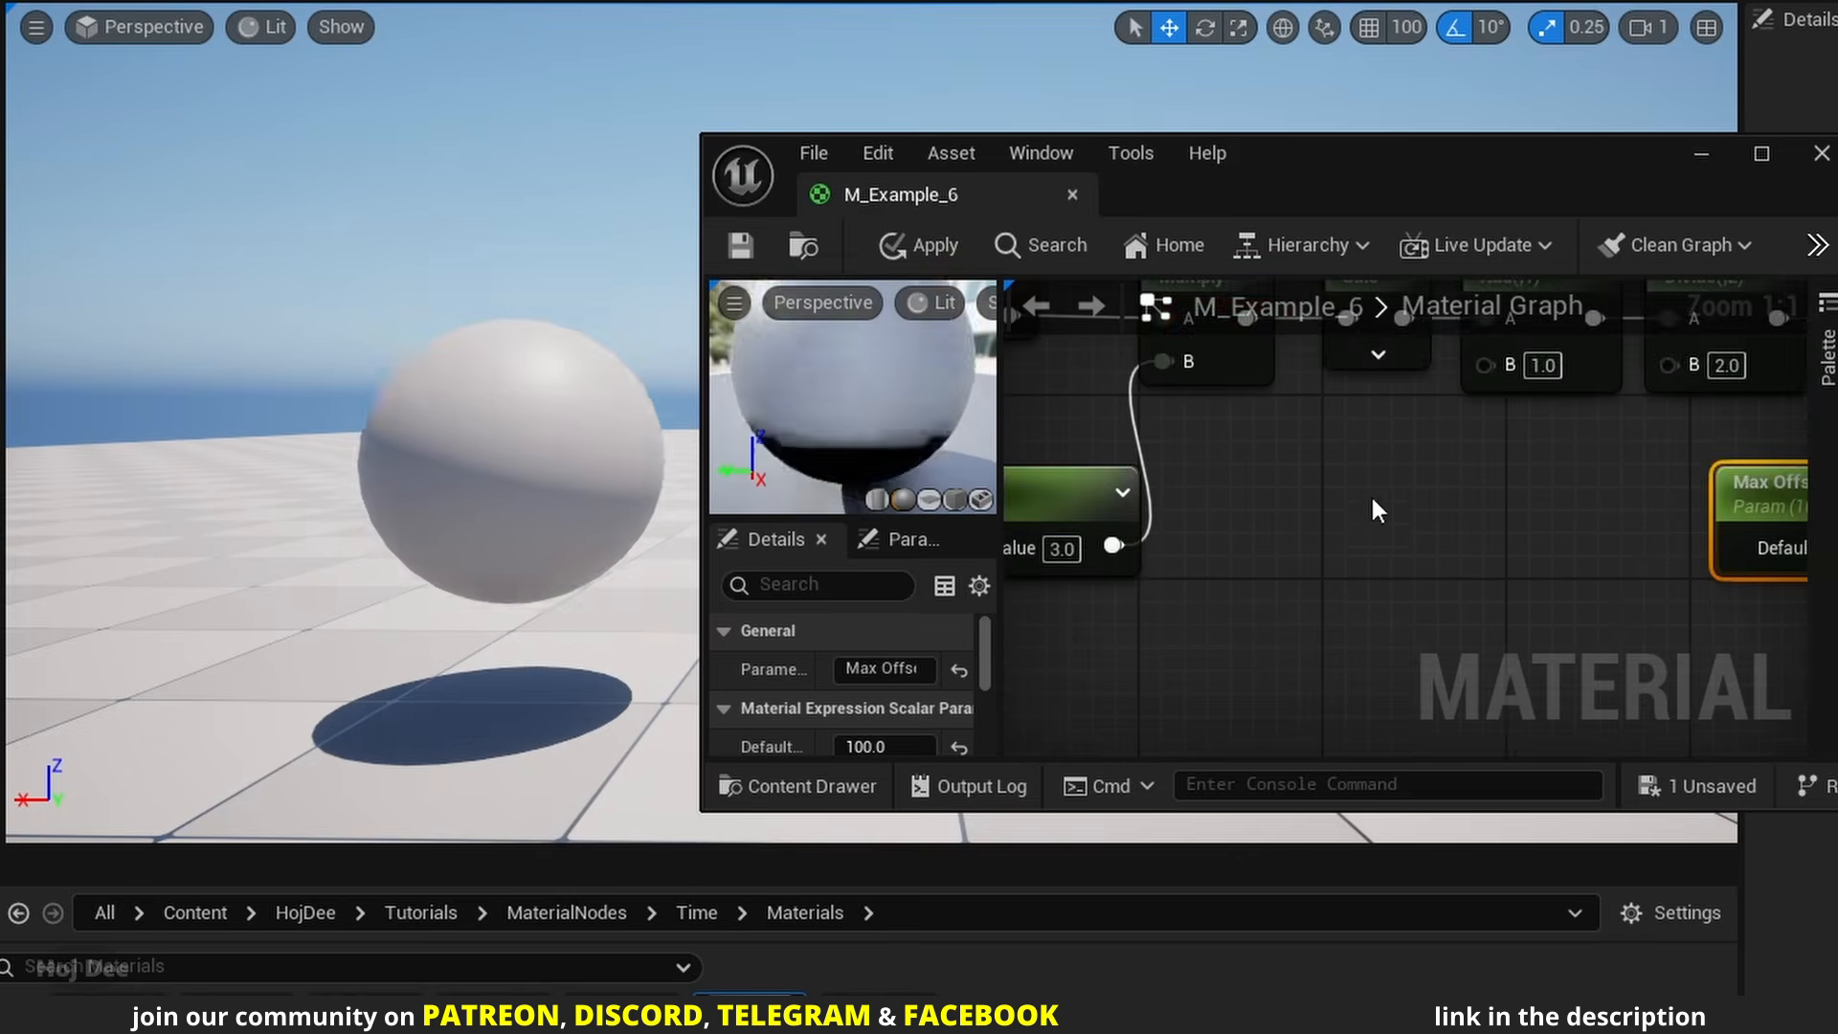